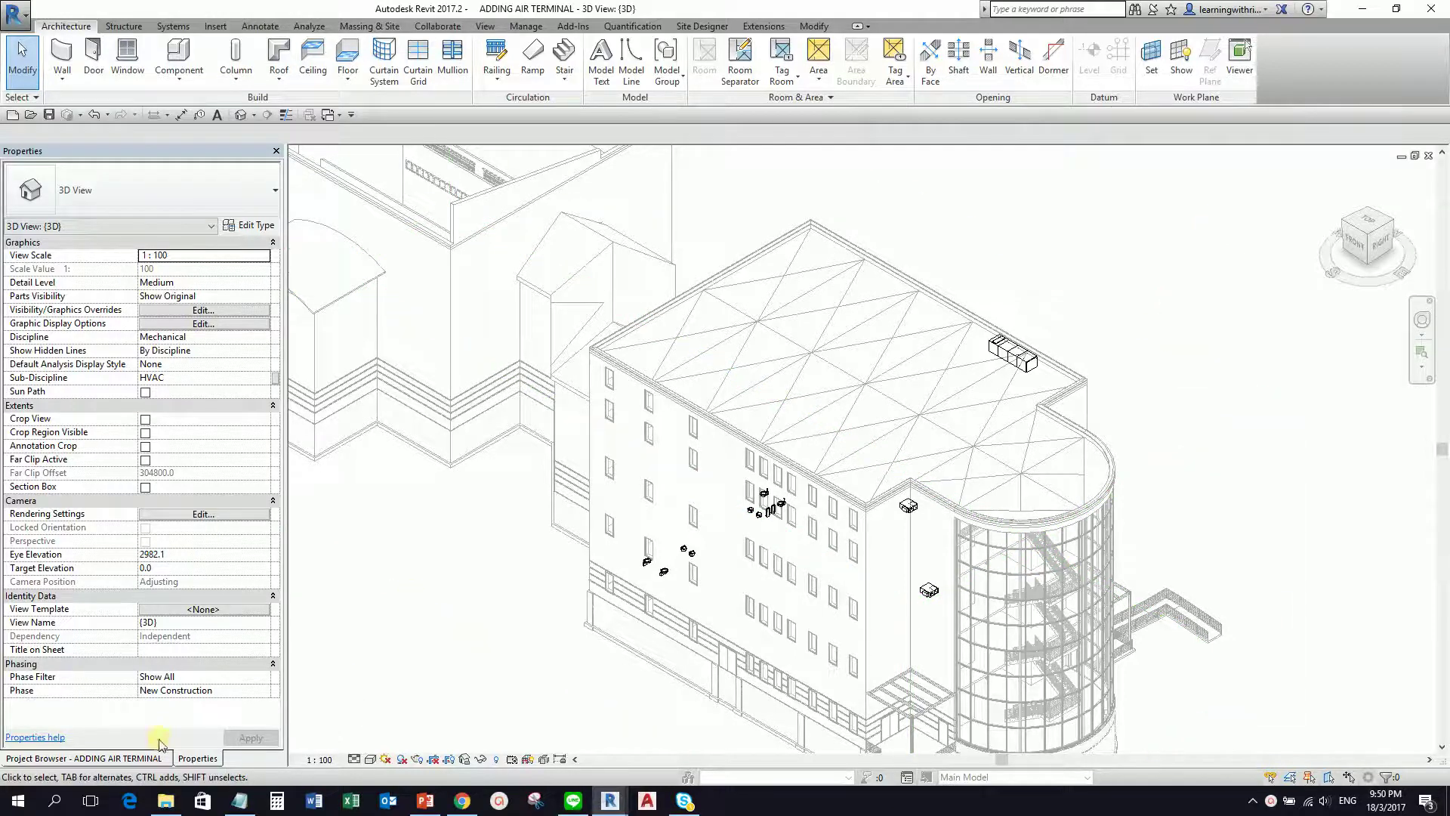
Open the HVAC Level 1 ceiling plan at the rooms in the building's corner near grid A
left_click(159, 763)
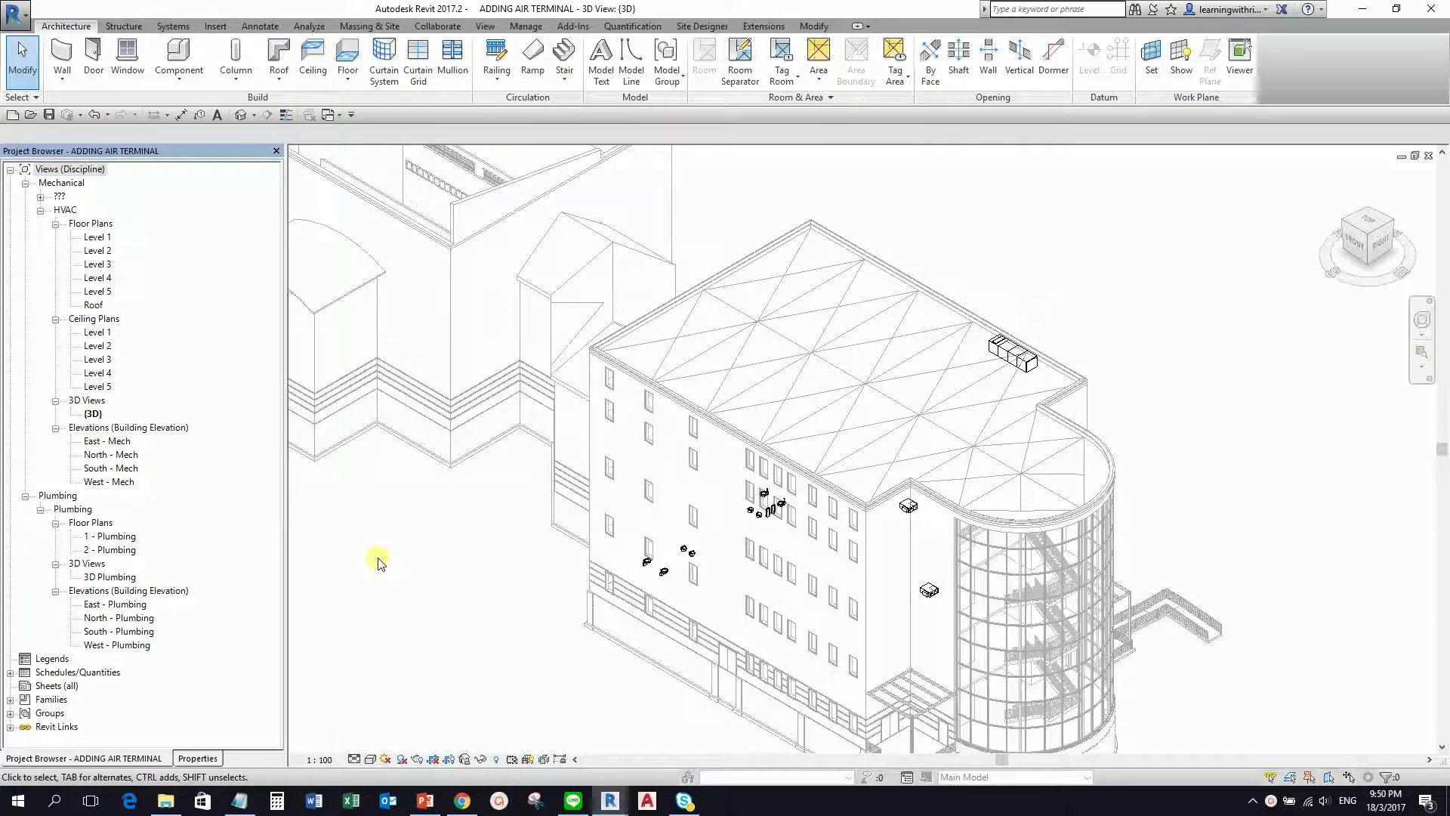
double_click(98, 332)
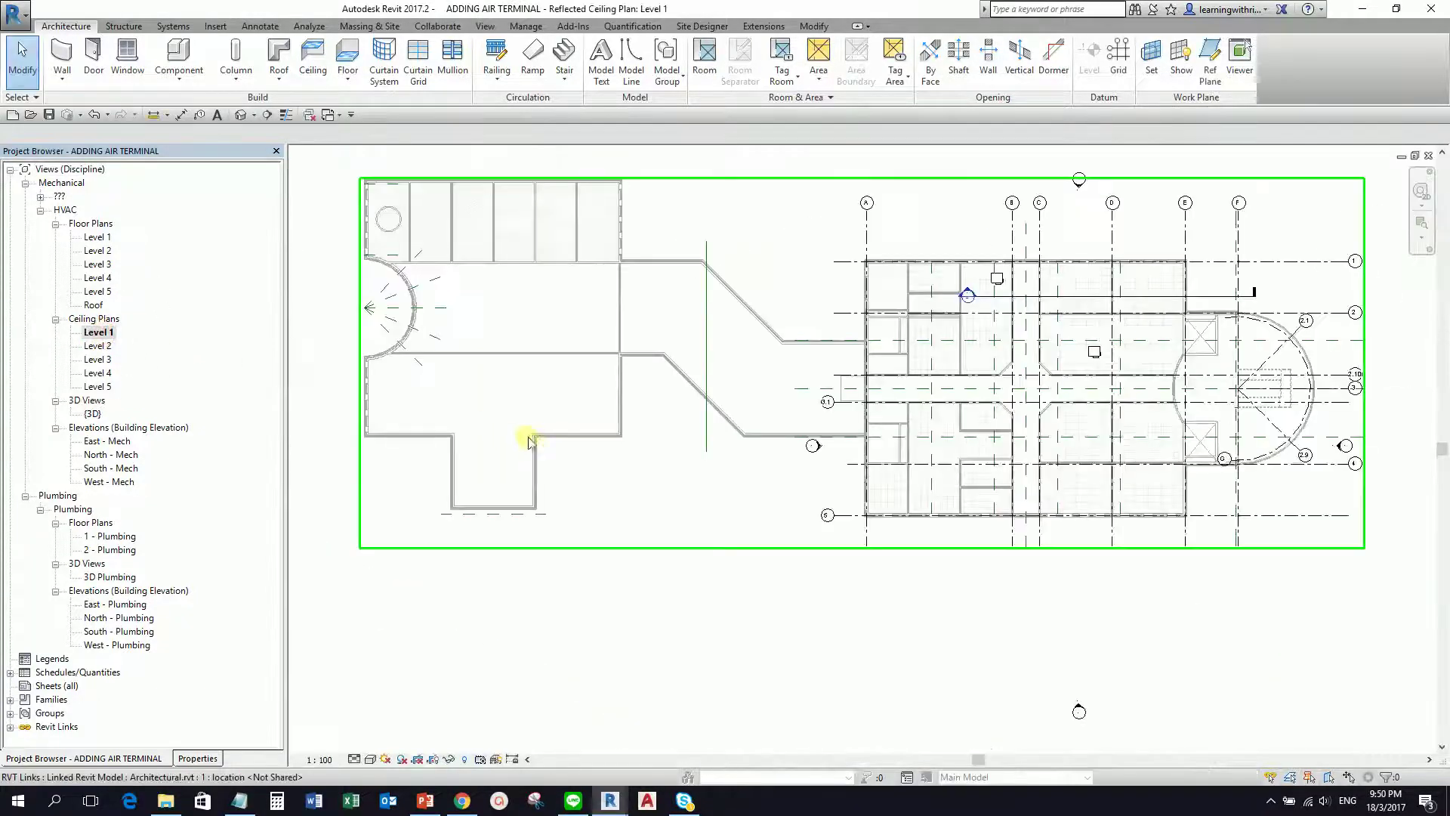
scroll(950, 280, "up", 2)
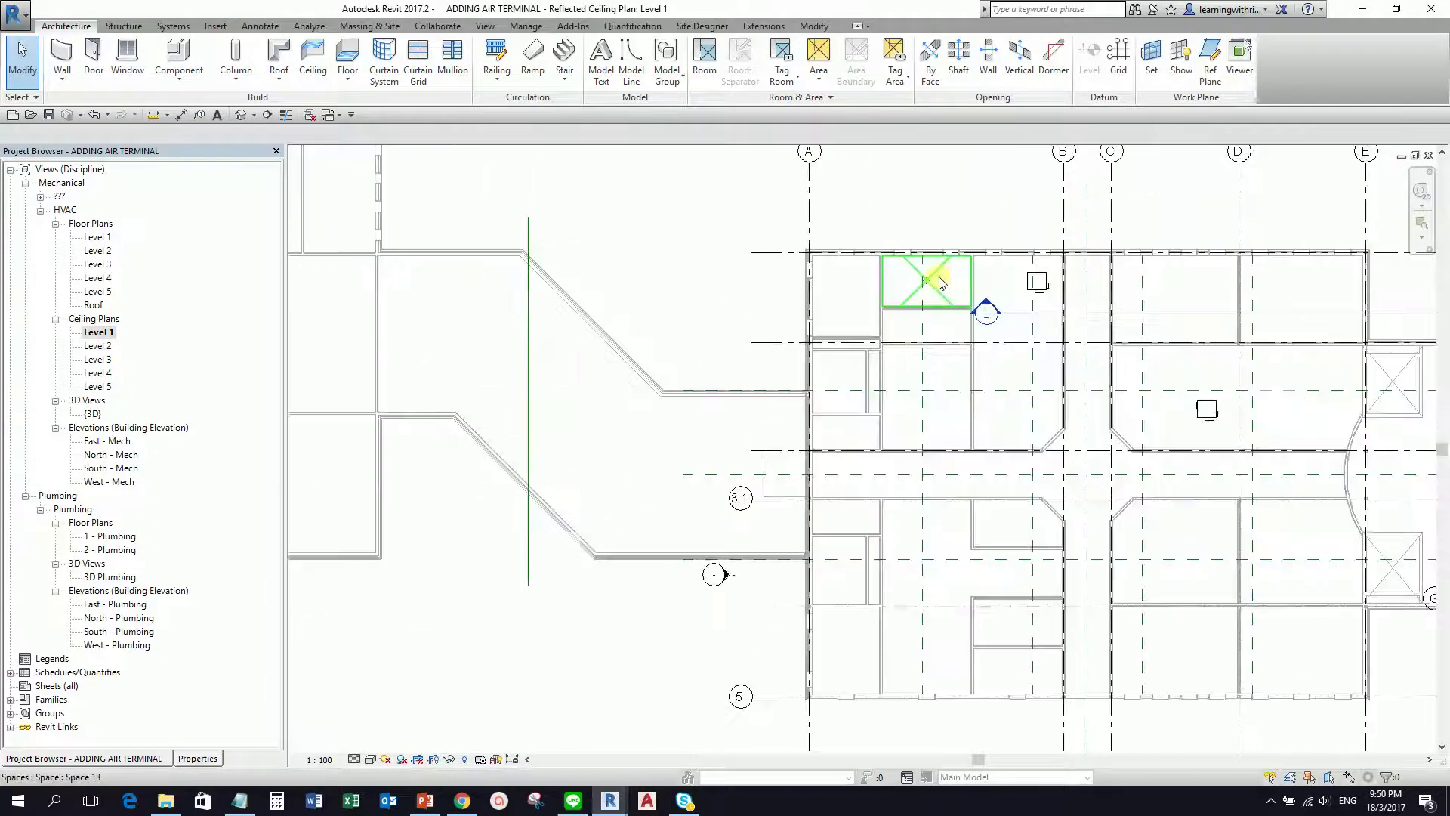
scroll(952, 203, "up", 2)
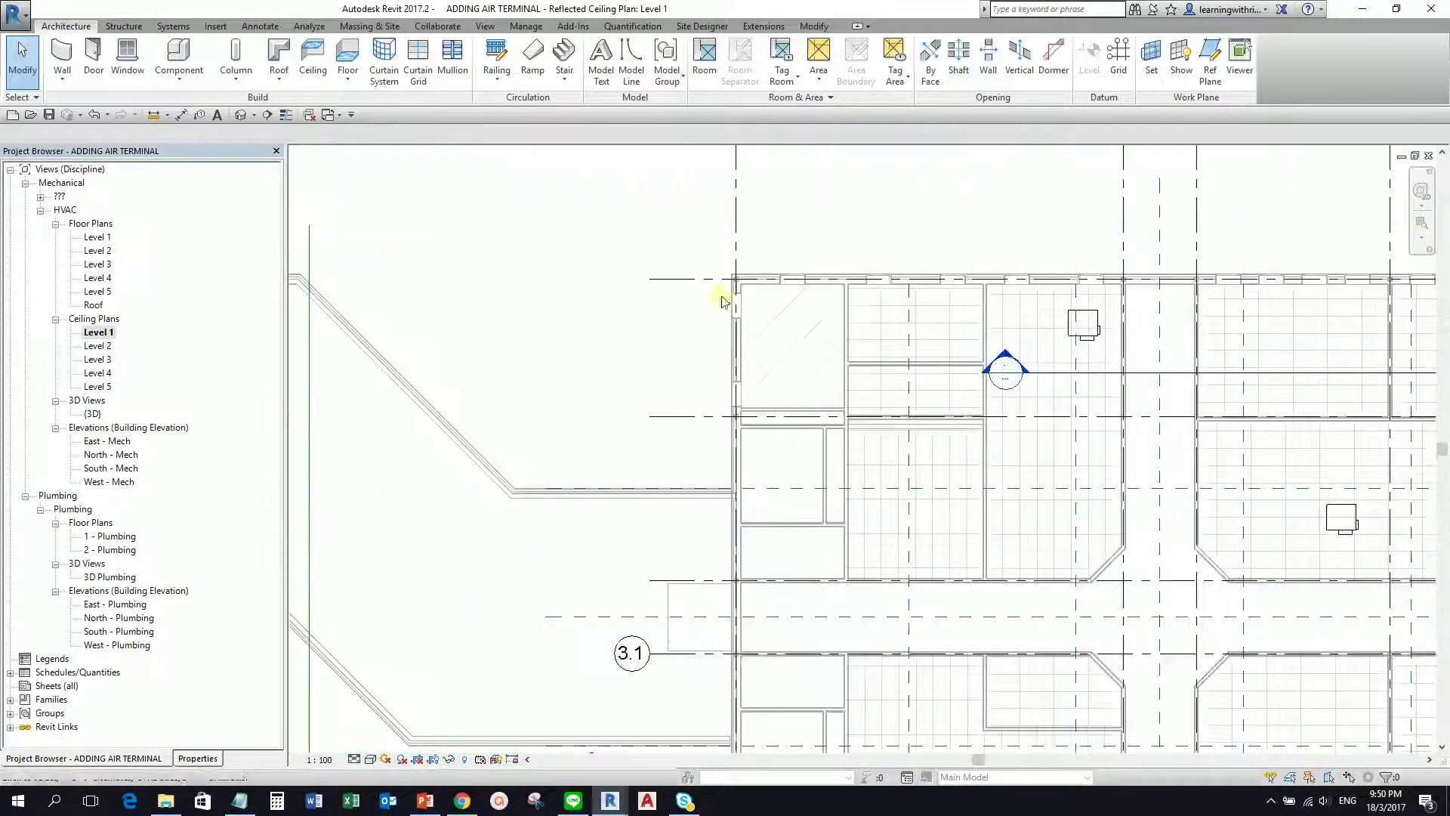
middle_click_drag(894, 237, 811, 194)
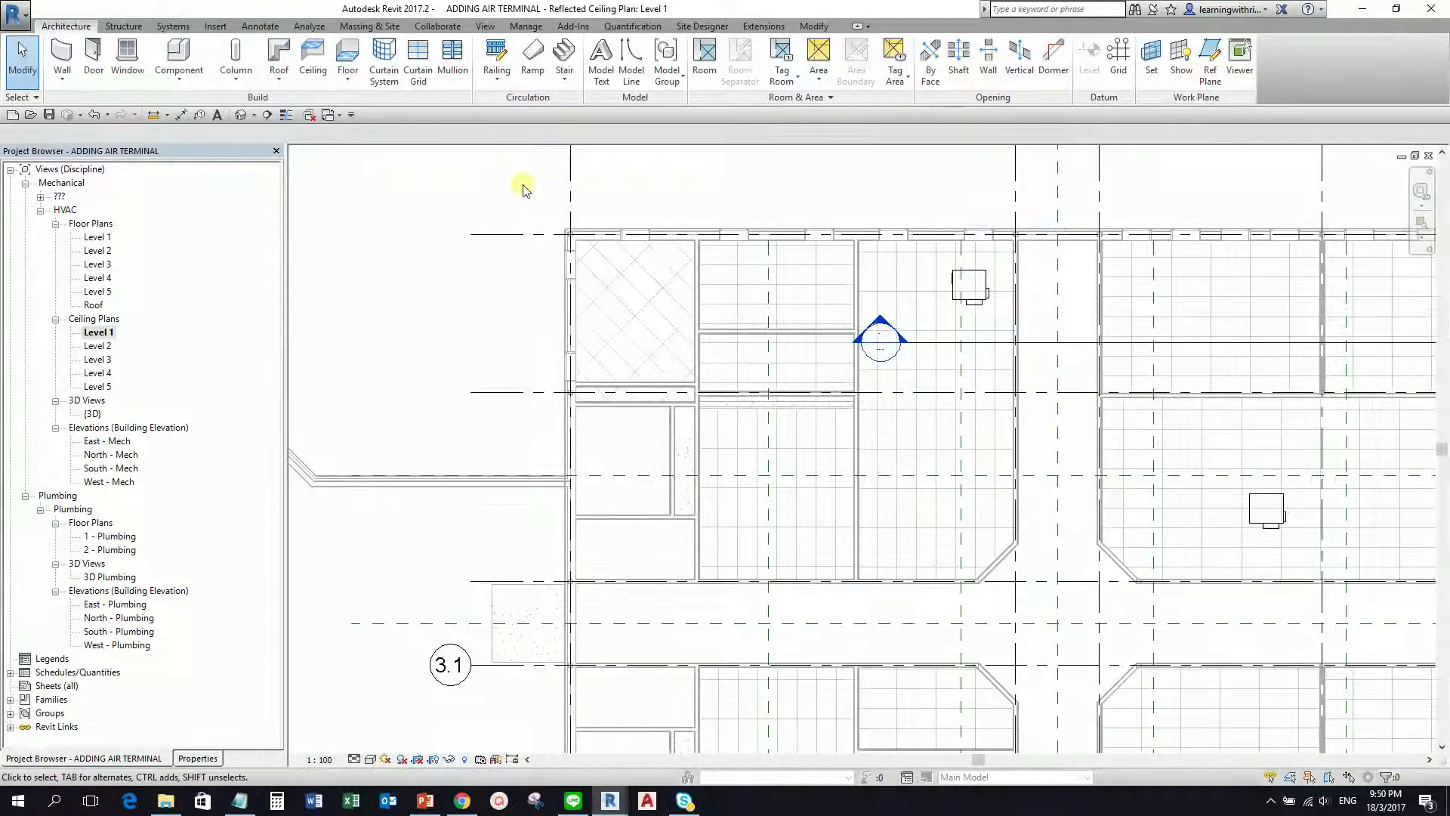
Add a spot elevation to the diagonal-grid ceiling in the upper-left corner room, with its leader and text outside the building
left_click(174, 26)
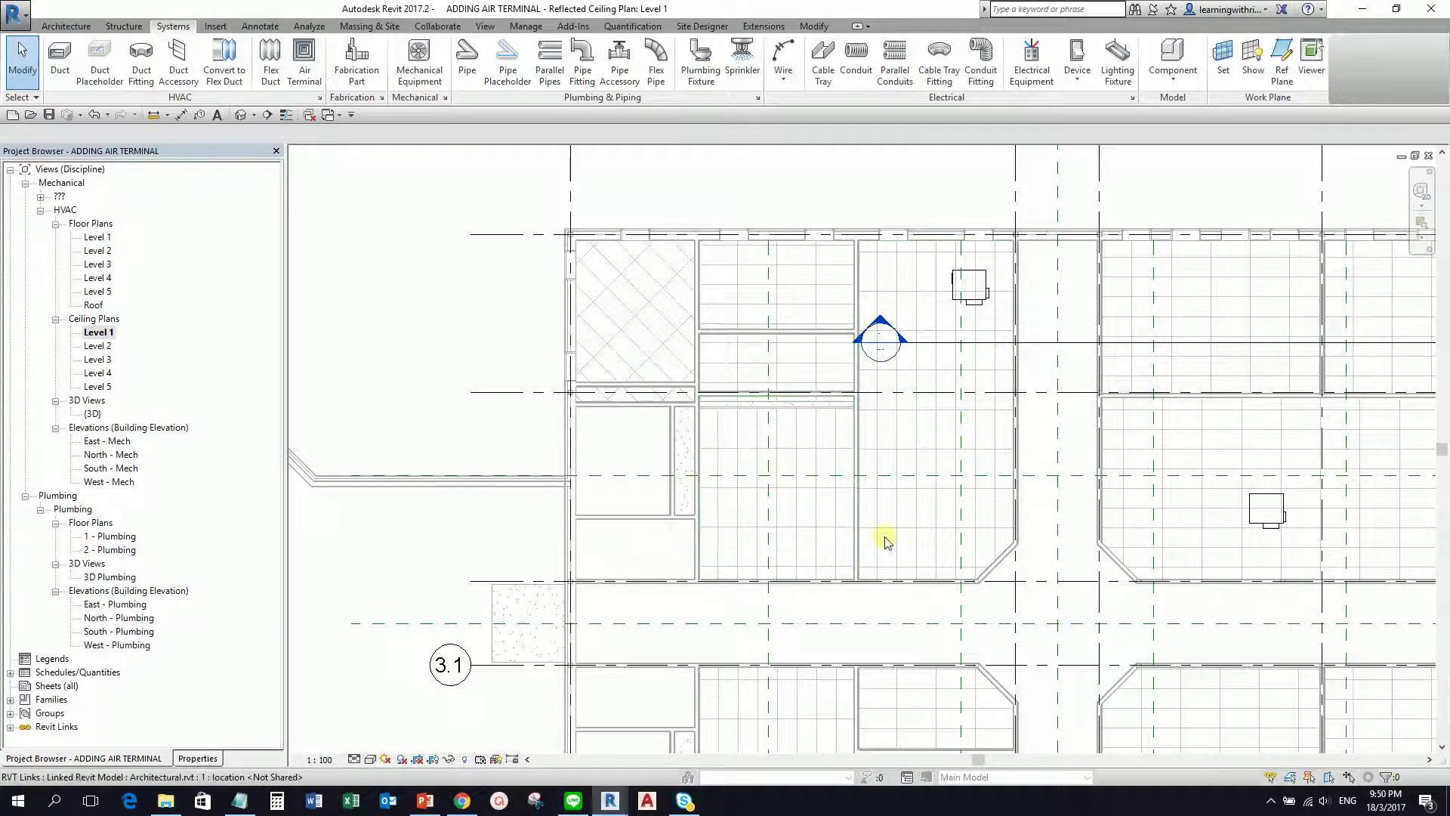
left_click(266, 27)
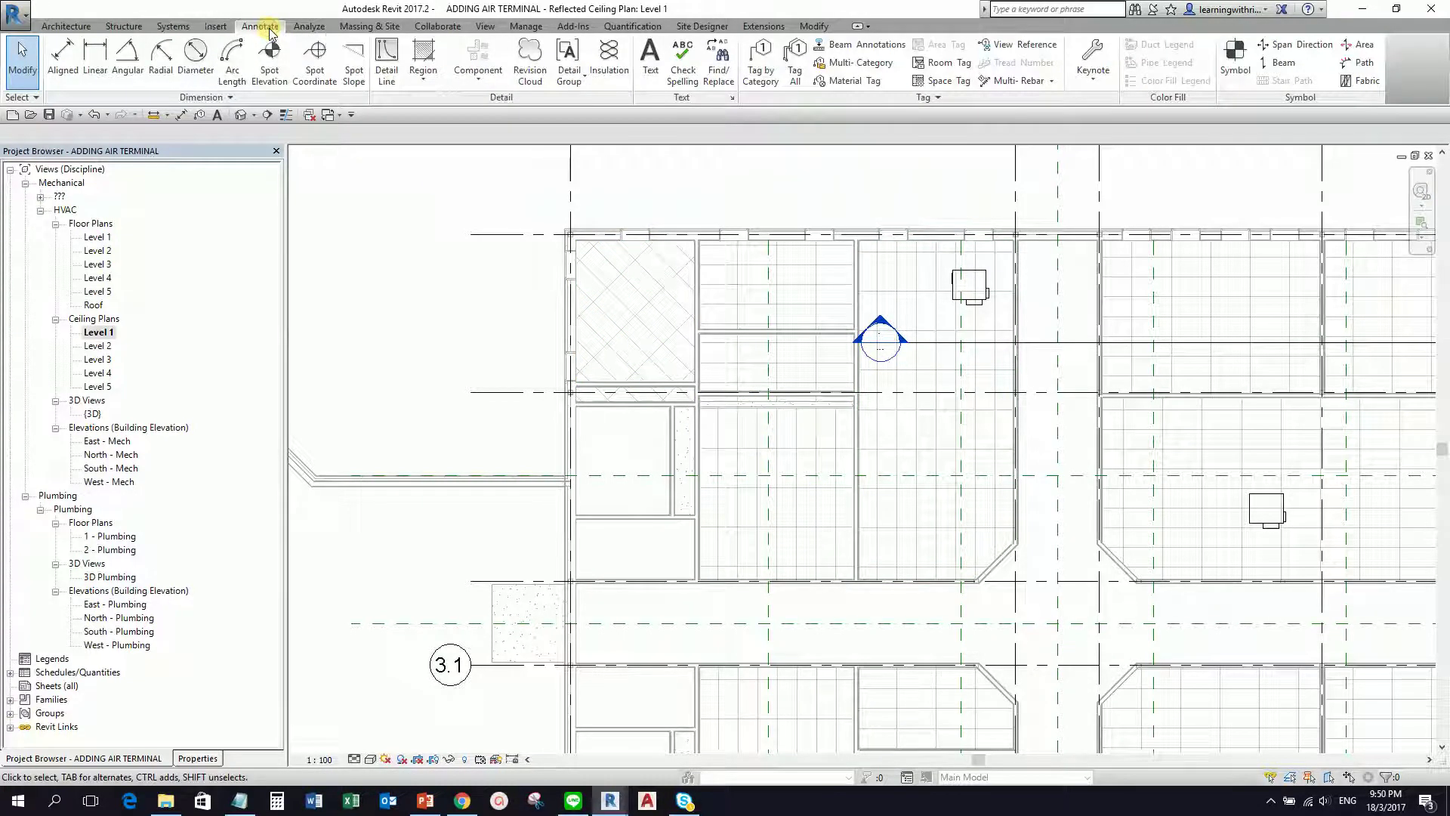
left_click(269, 67)
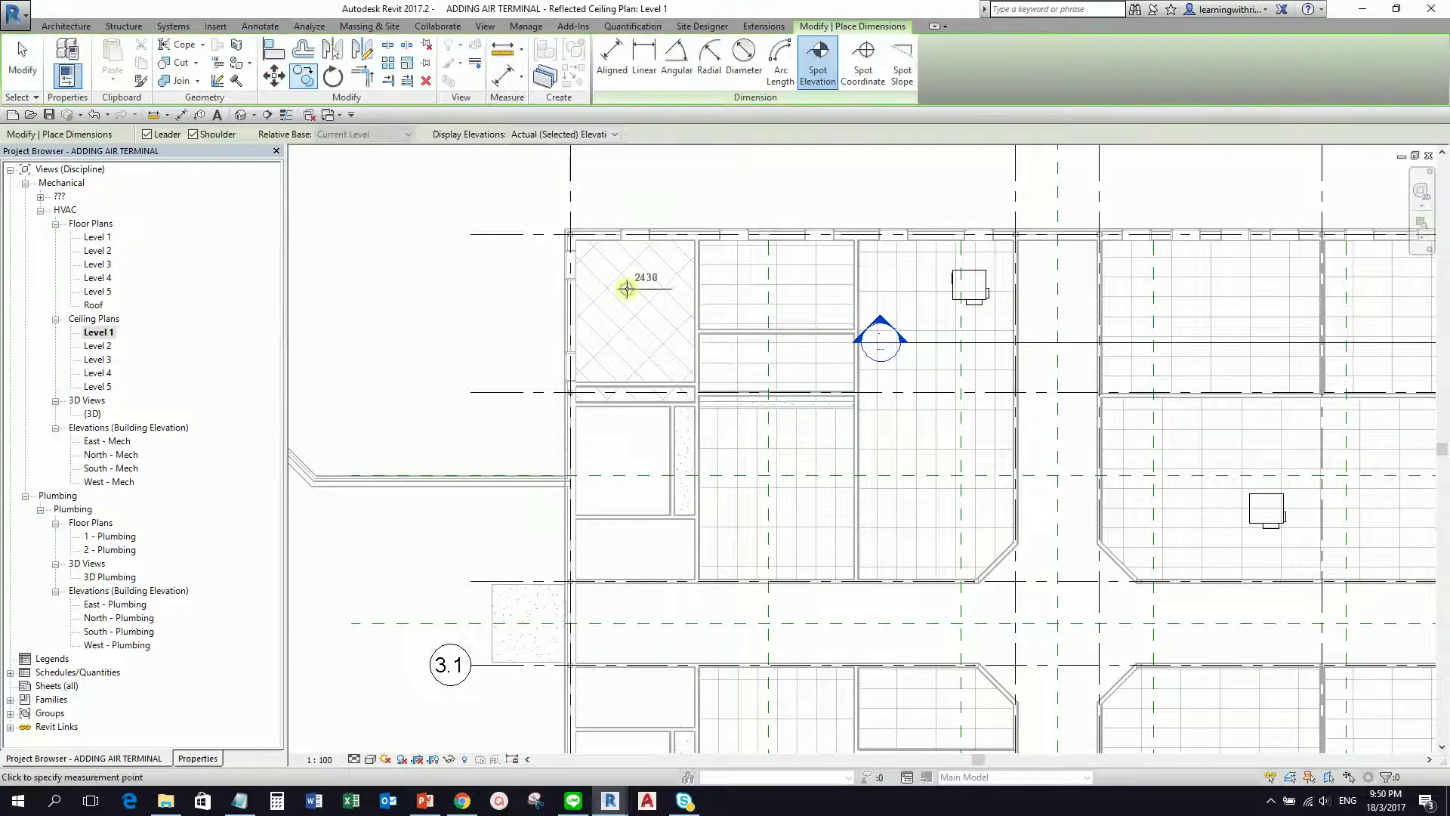
scroll(629, 294, "up", 4)
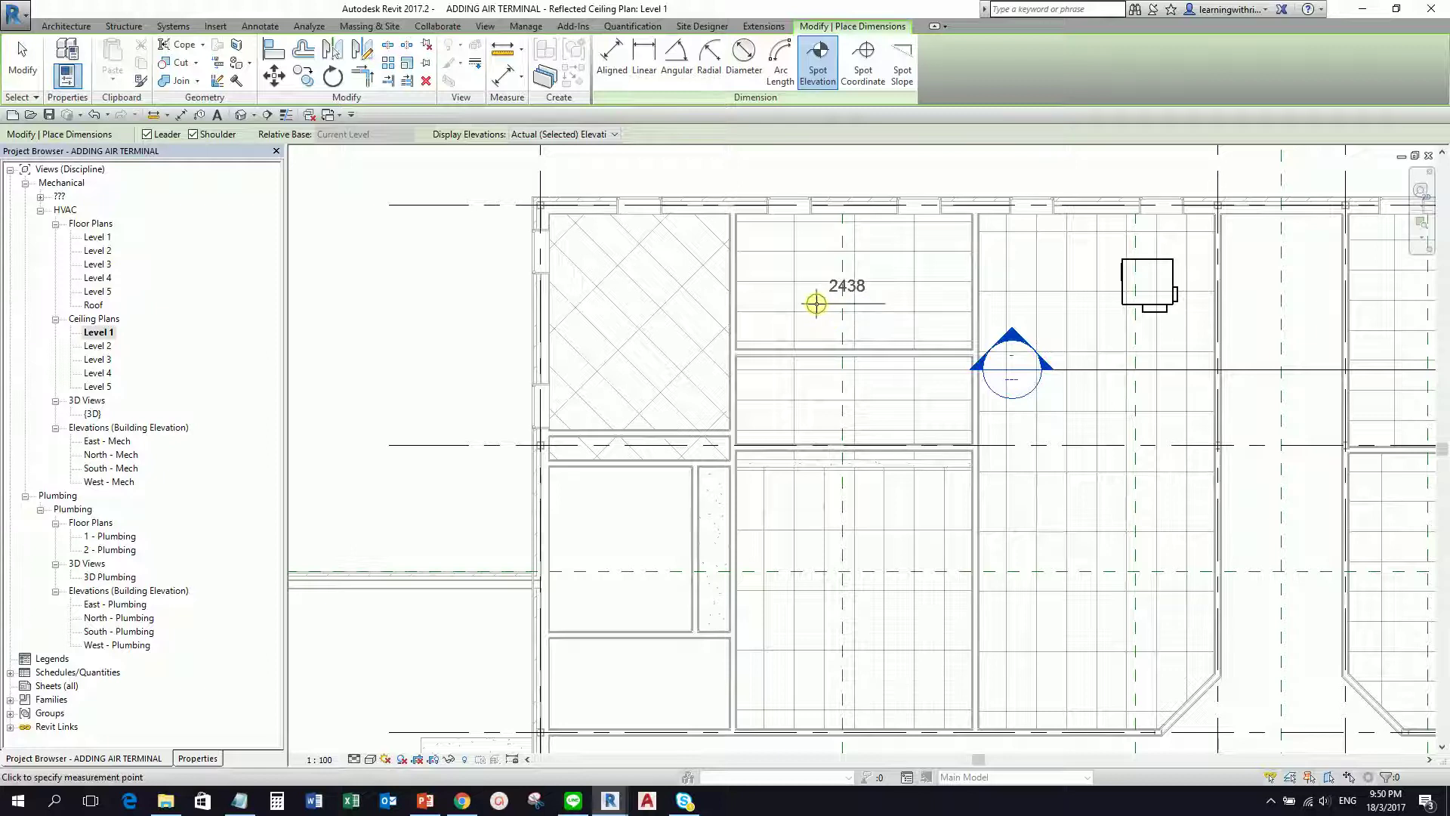
left_click(592, 269)
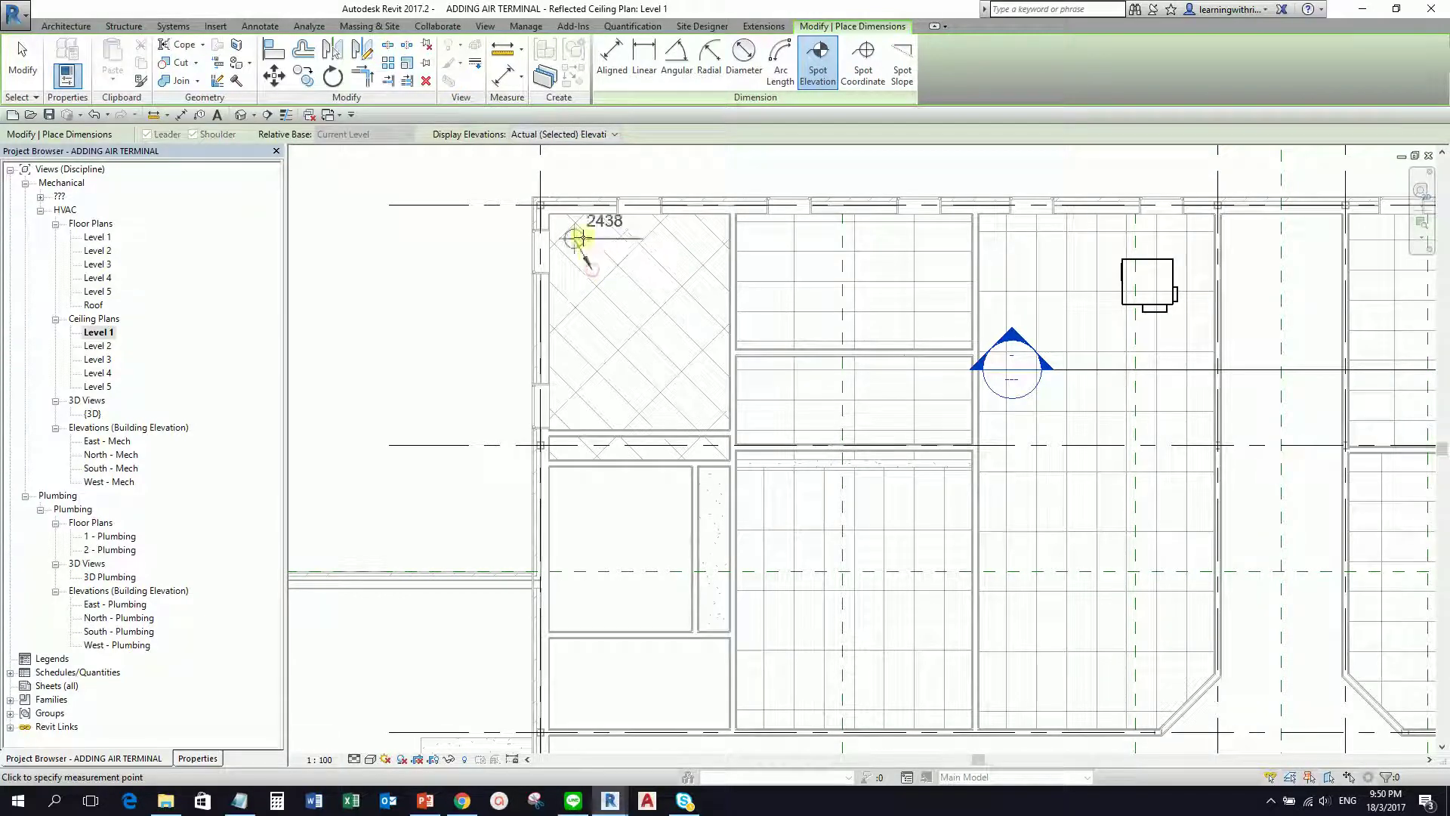
left_click(496, 230)
left_click(423, 241)
middle_click_drag(333, 227, 485, 250)
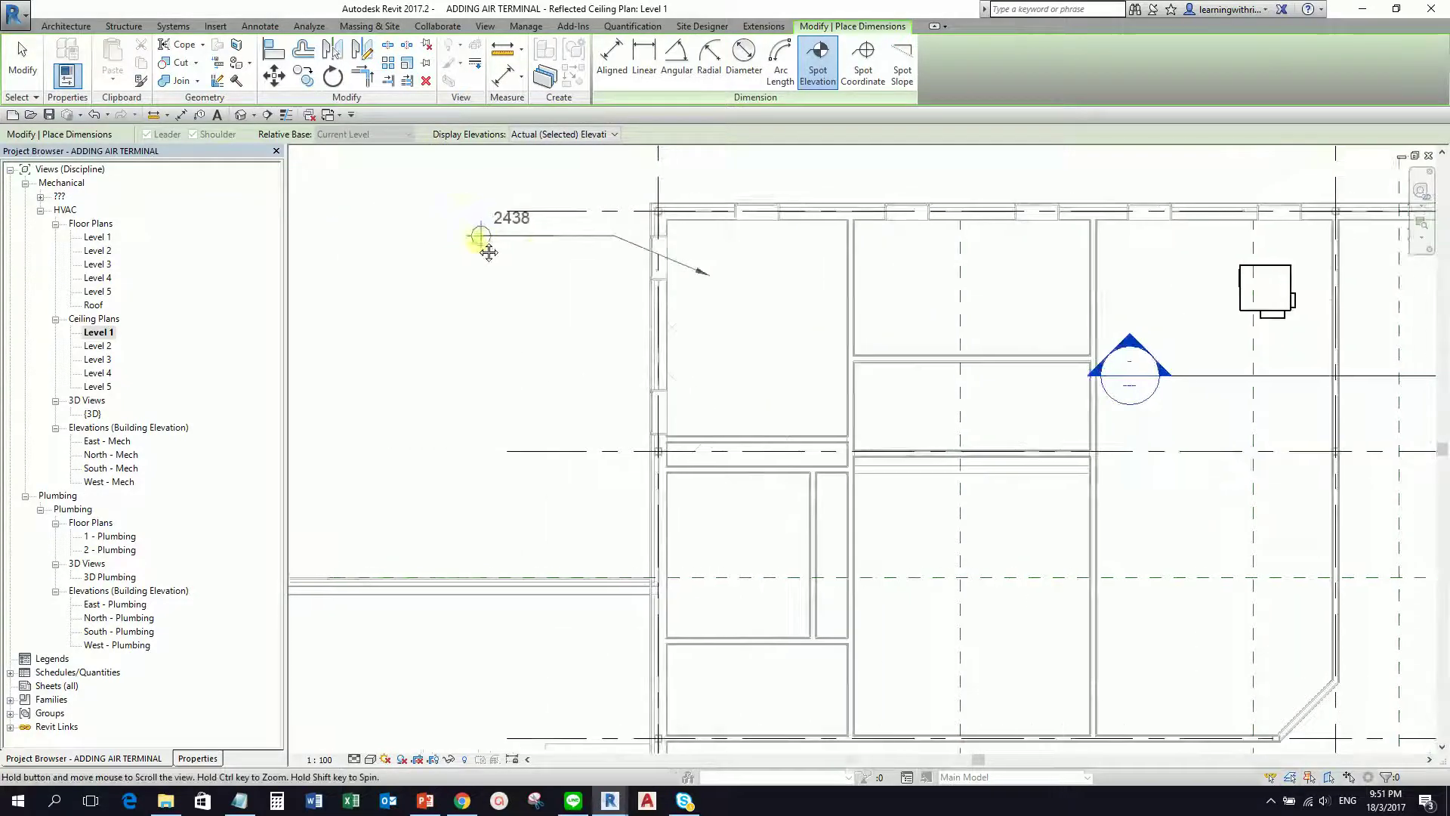
left_click(420, 234)
left_click(23, 61)
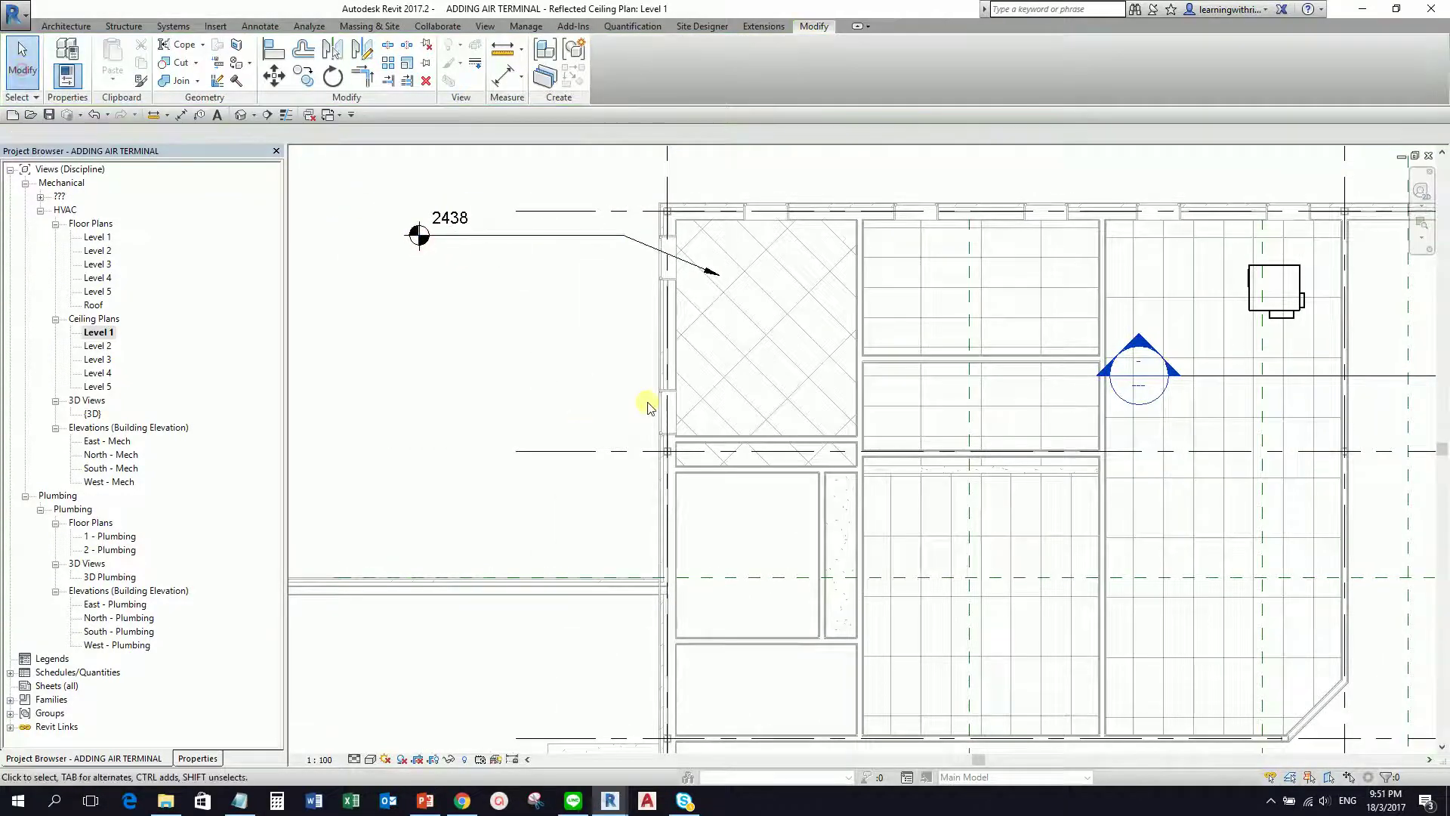
Start an Air Terminal using M_Supply Diffuser 600 x 600 Face 300 x 300 Connection, with its Level 1 offset set to 2438
scroll(642, 362, "down", 1)
scroll(470, 243, "up", 2)
left_click(476, 259)
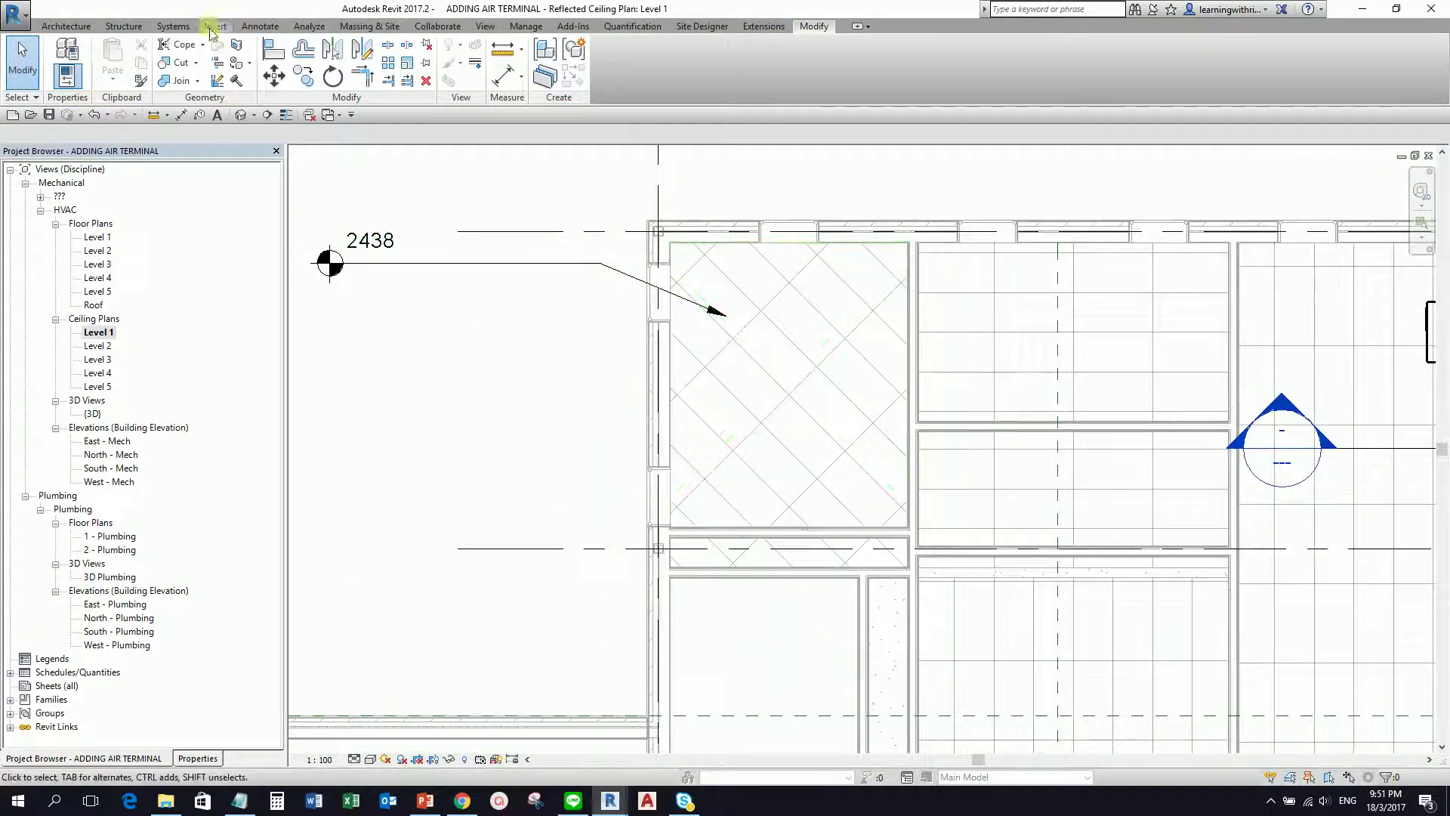
left_click(174, 27)
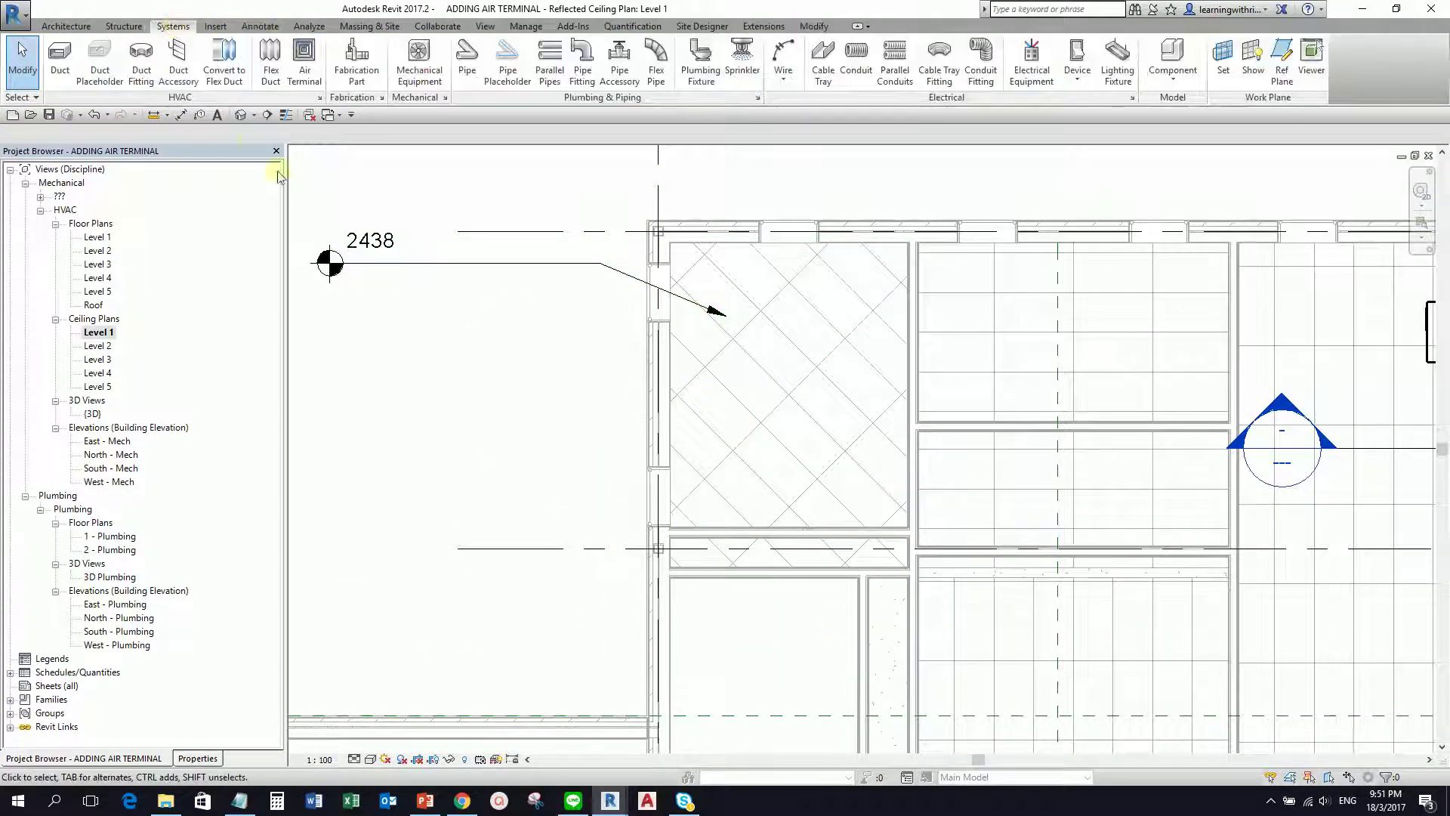
left_click(306, 61)
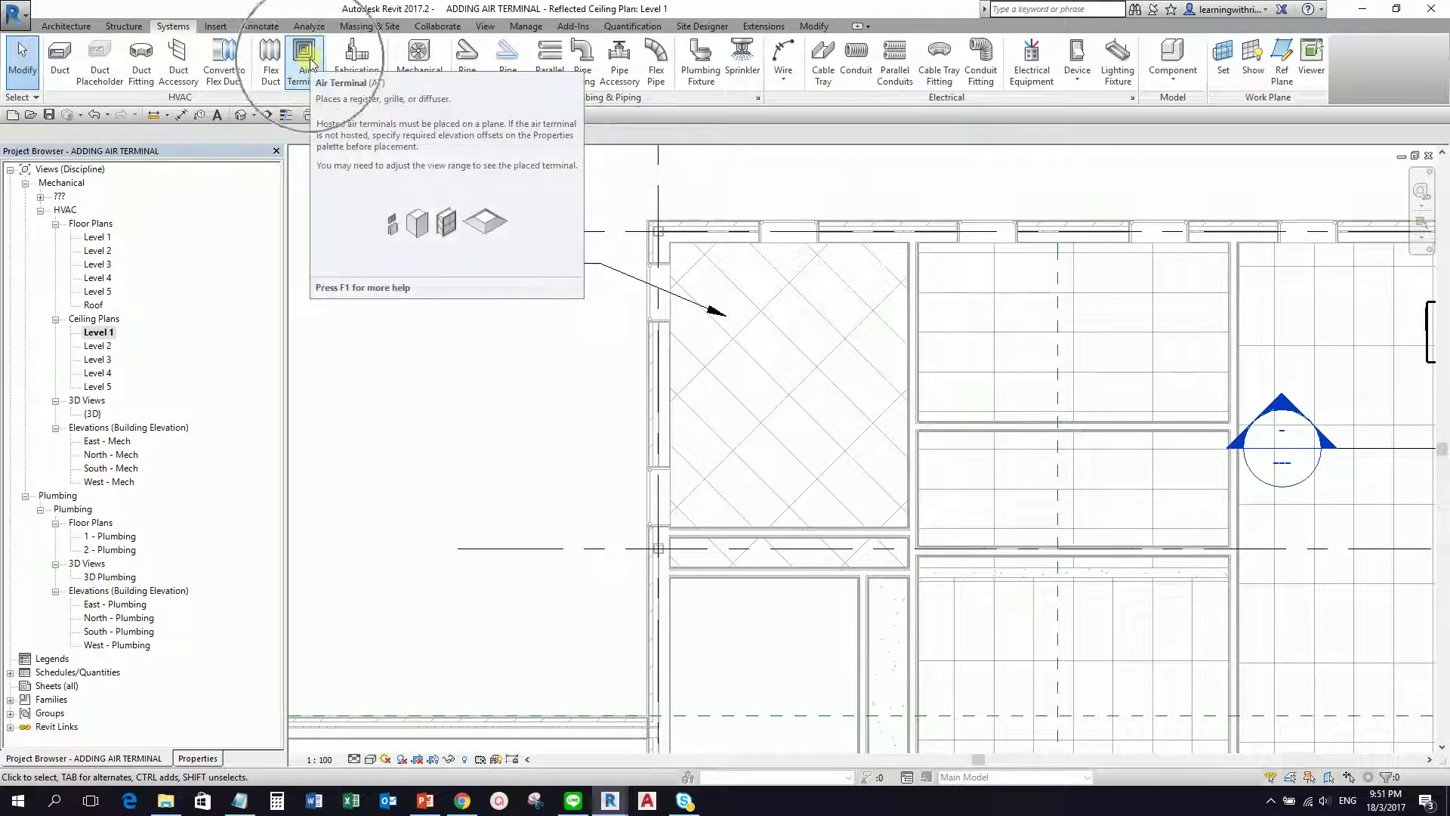
left_click(198, 758)
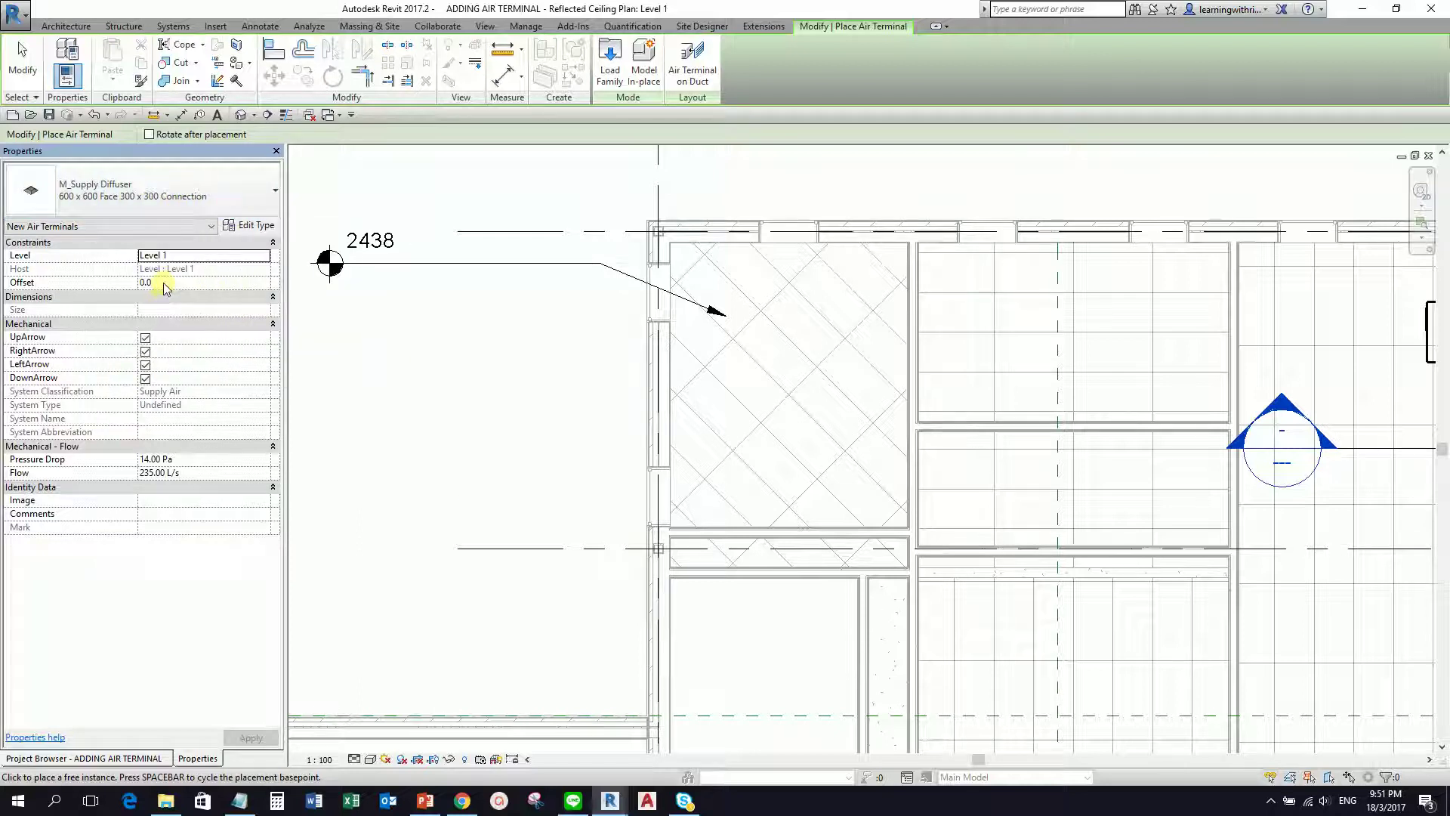
left_click(372, 251)
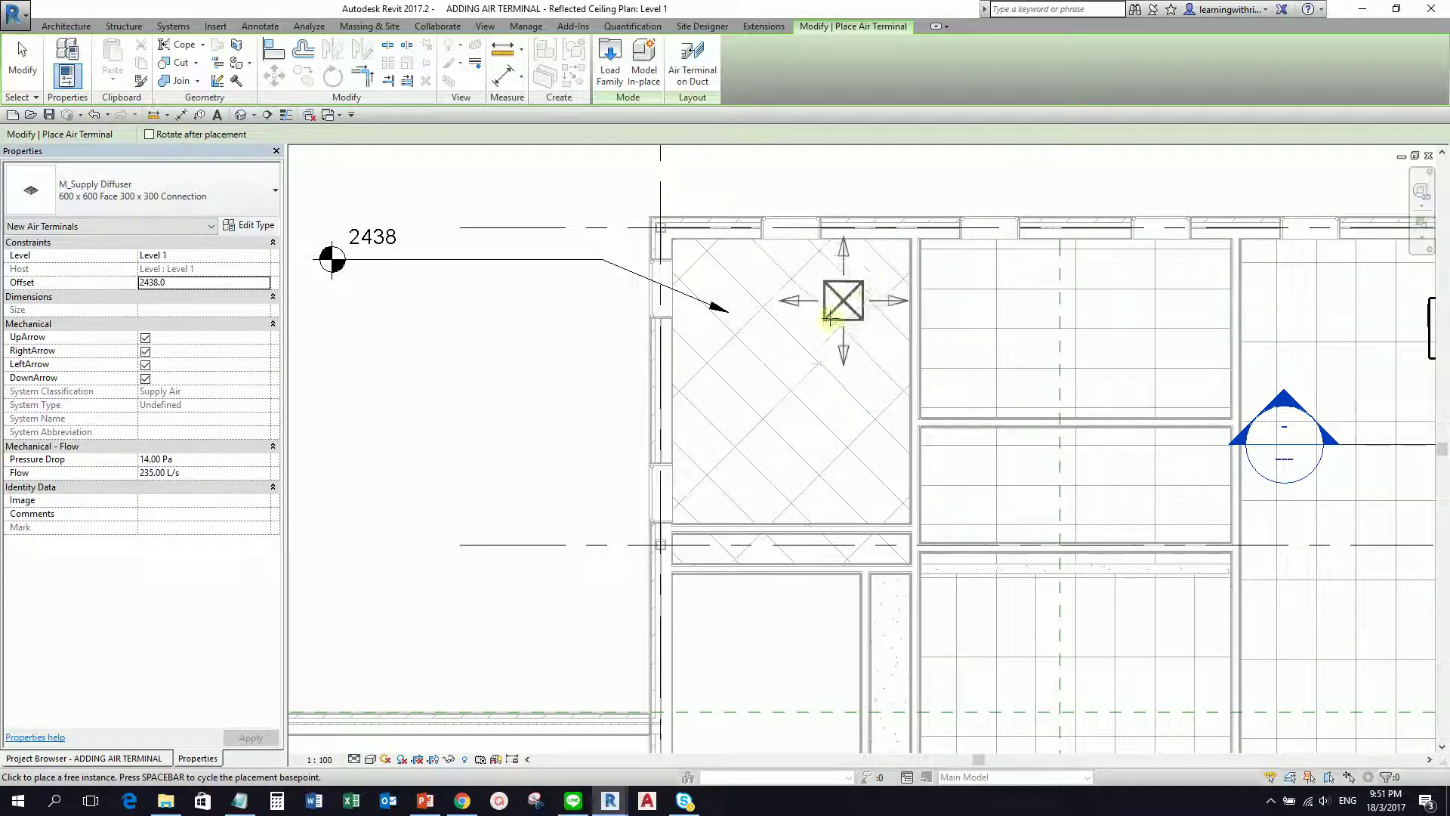
Rotate the supply diffuser to match the diagonal ceiling grid and place it near the middle of the corner room
scroll(793, 355, "up", 1)
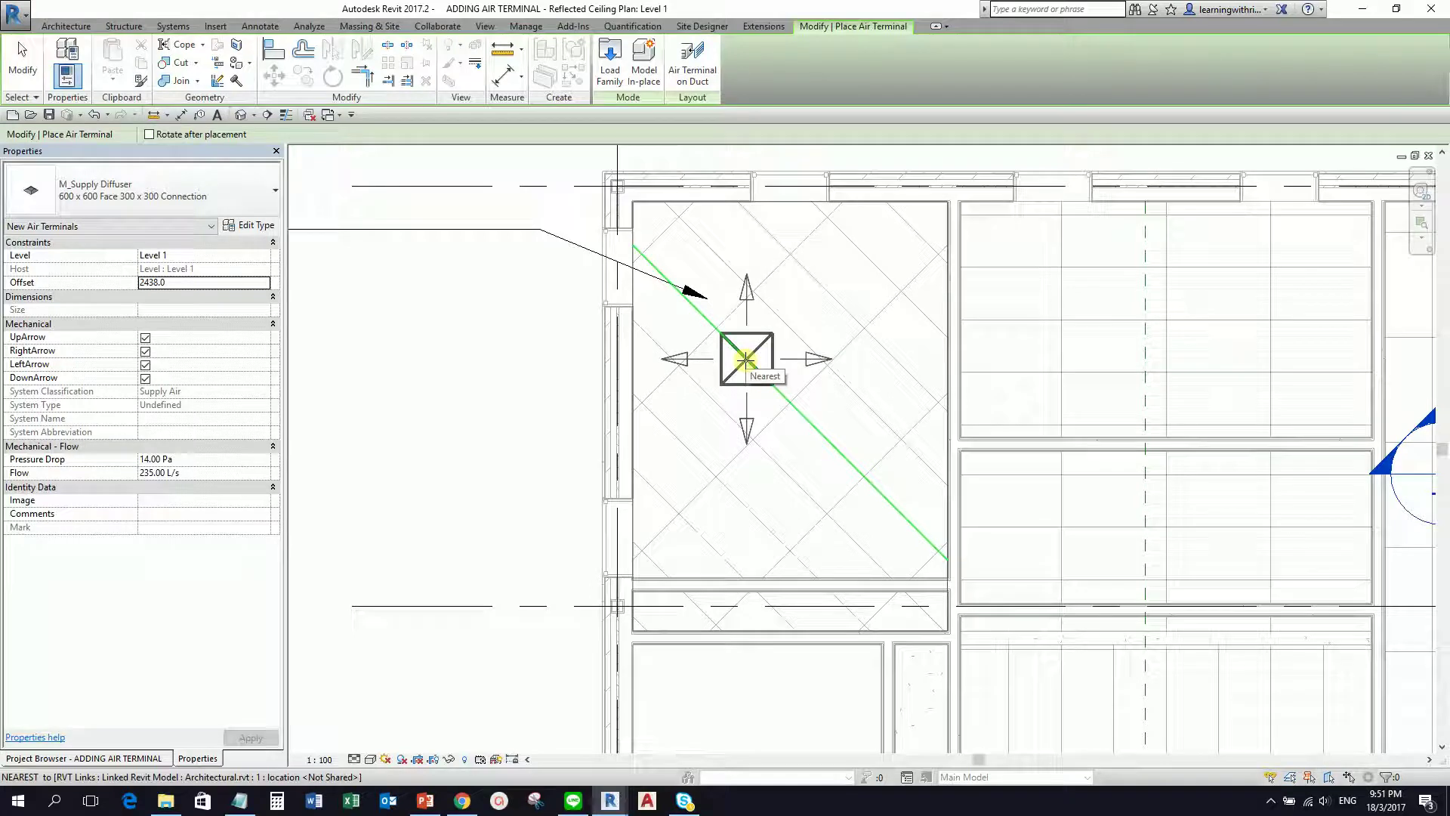
key("space")
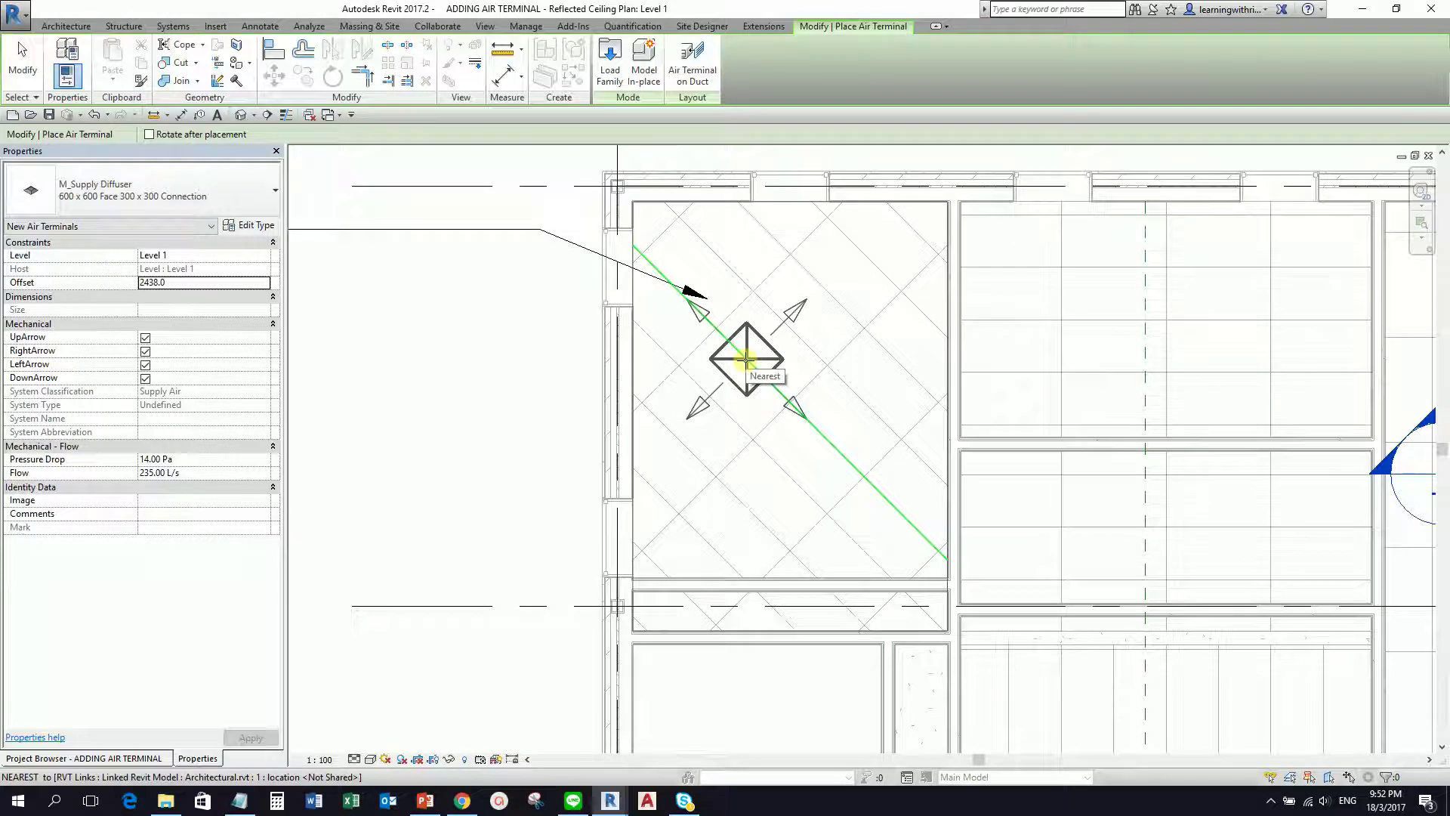
scroll(754, 358, "up", 2)
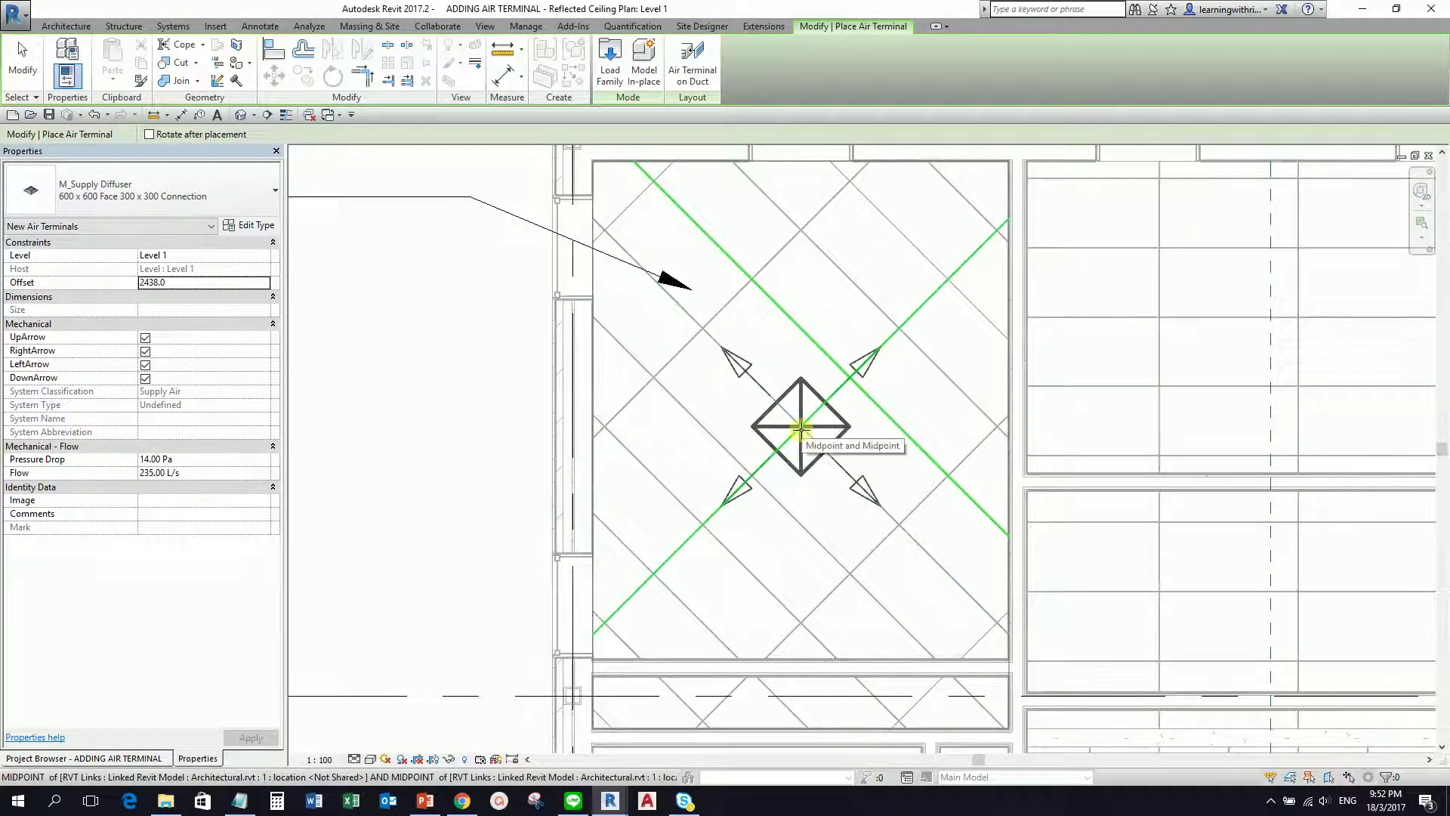
left_click(800, 428)
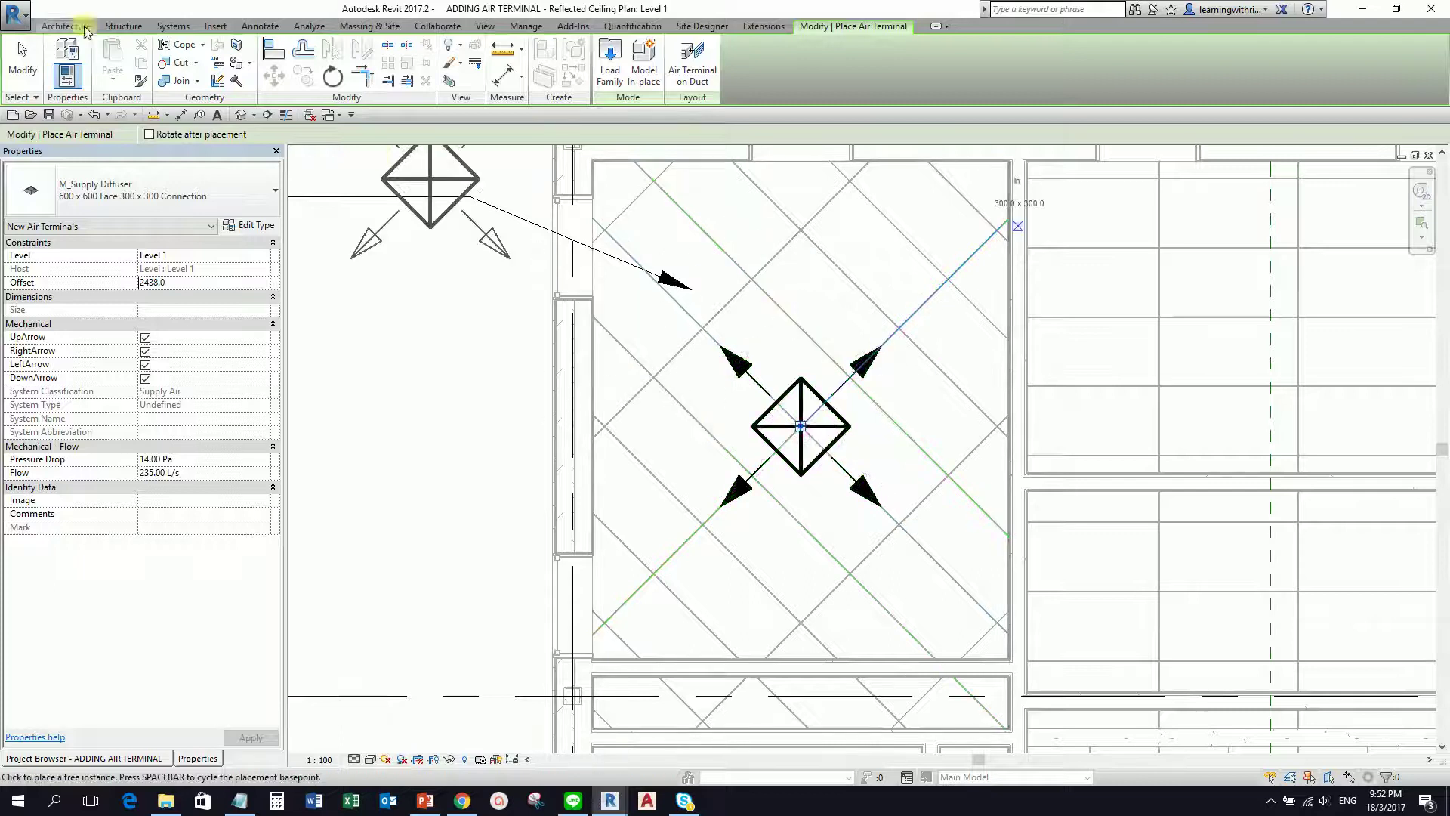
left_click(18, 55)
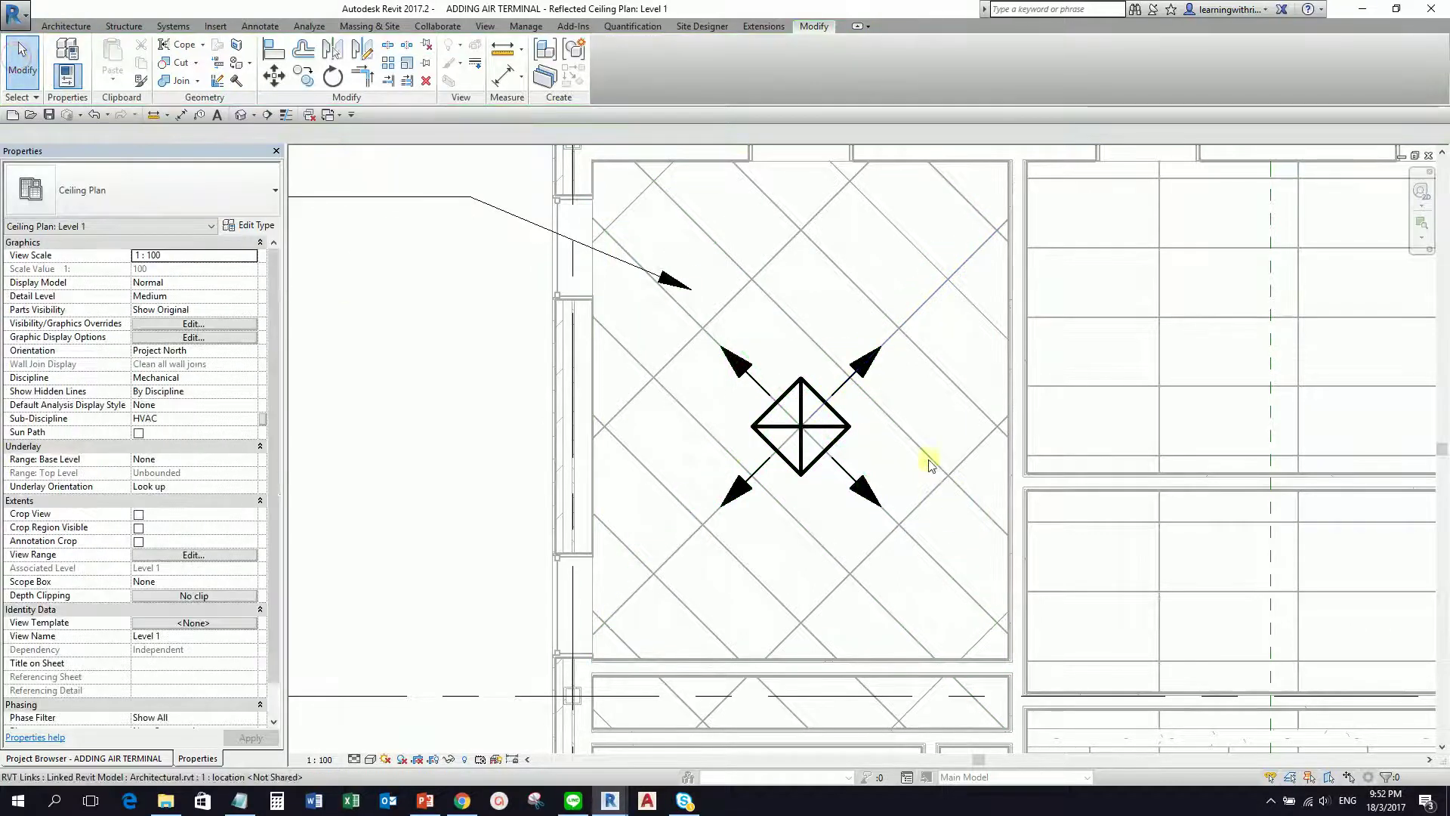
Align the diffuser with the two crossing diagonal ceiling grid lines so that it fits the tile pattern
scroll(917, 438, "down", 2)
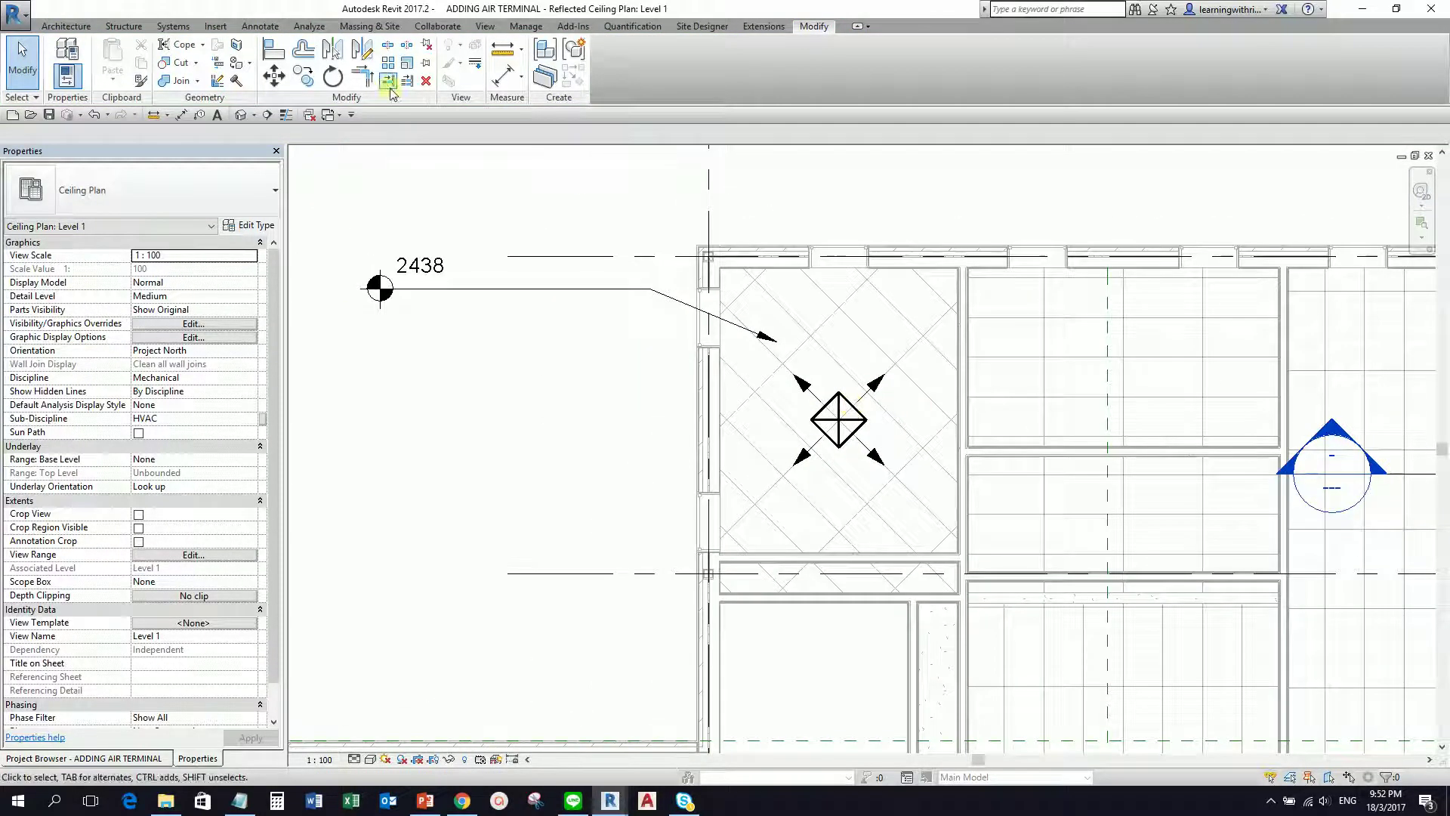
left_click(272, 51)
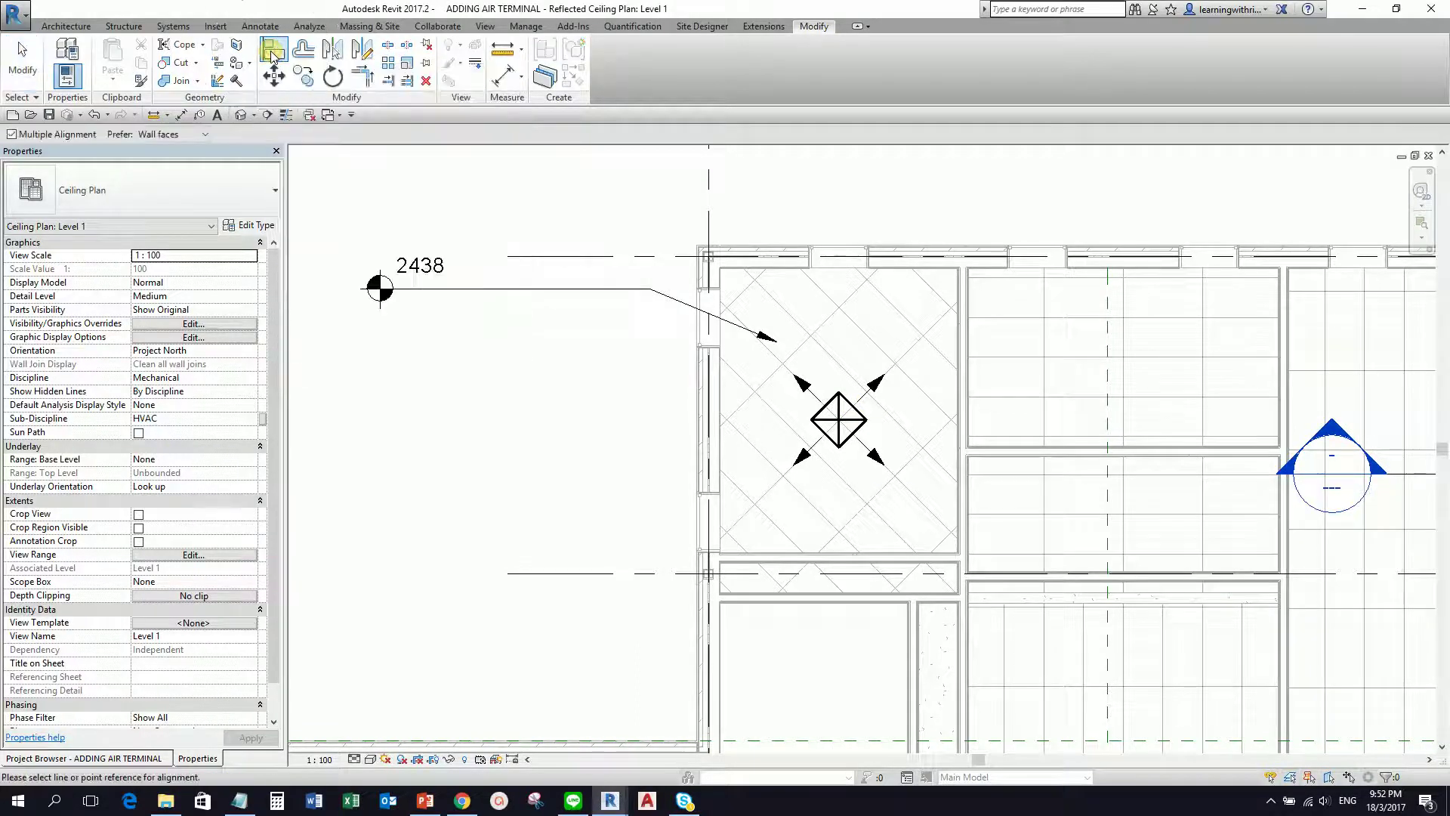
scroll(894, 397, "up", 4)
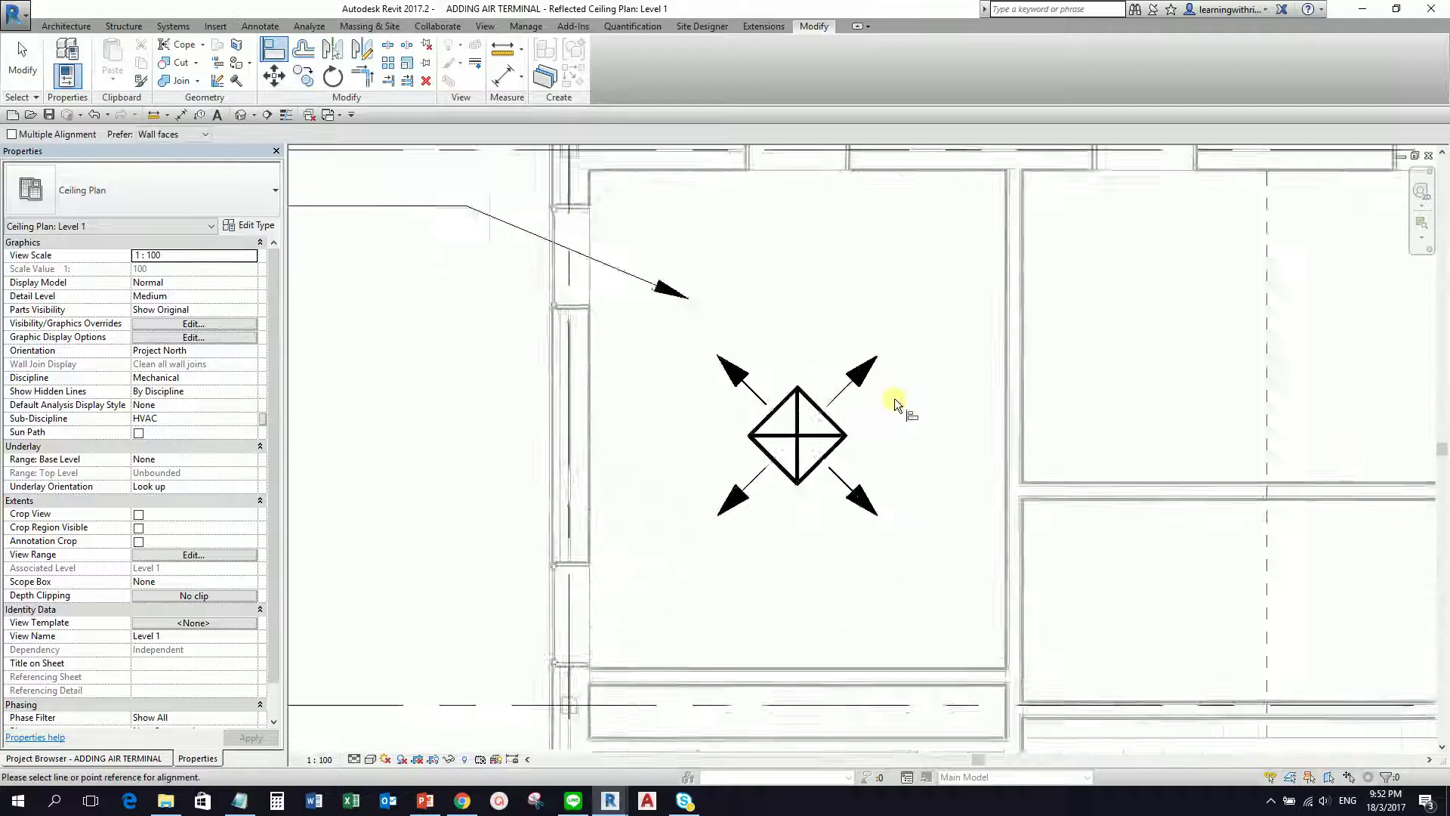
left_click(790, 337)
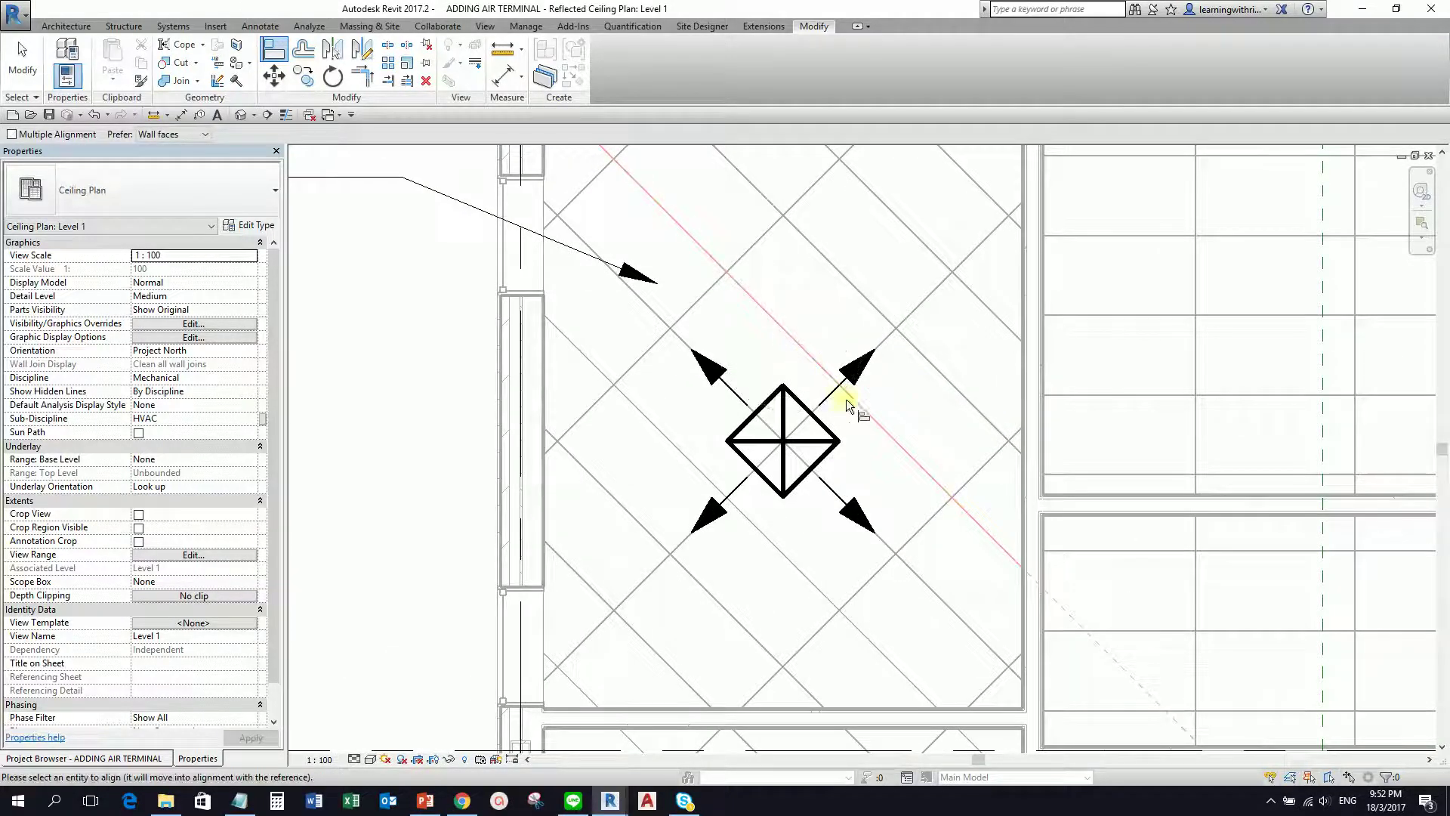
left_click(823, 427)
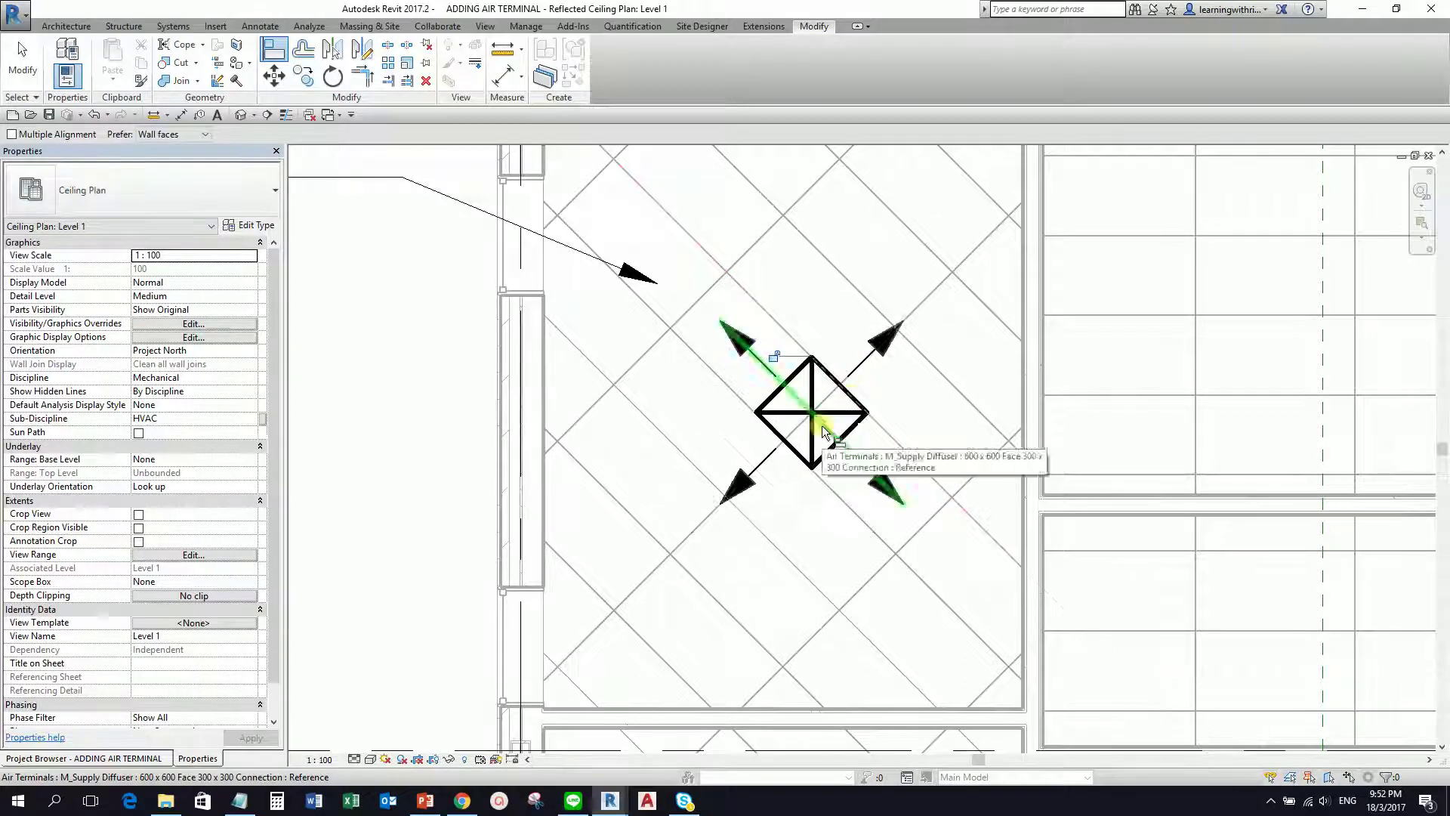
left_click(696, 529)
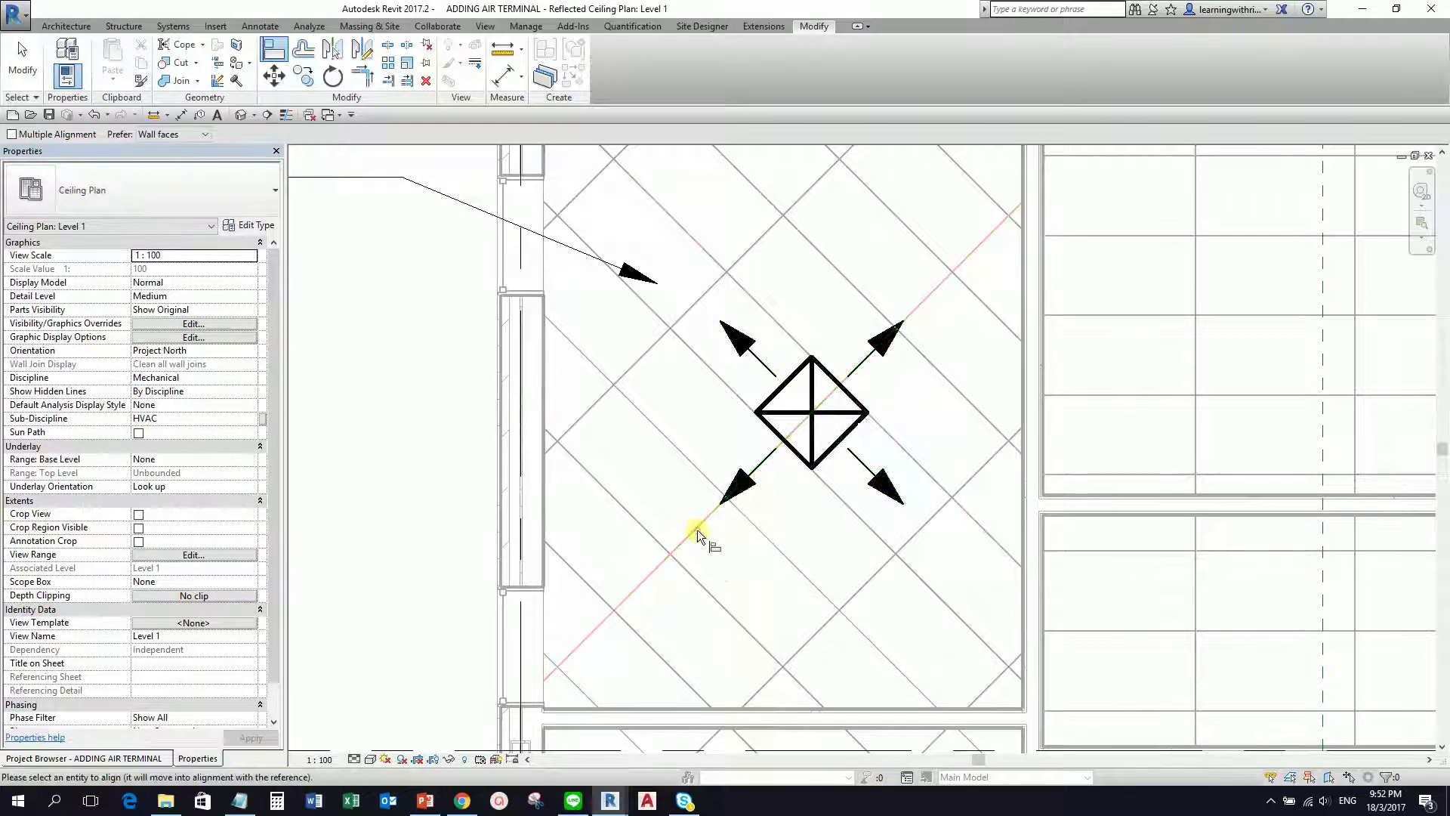
left_click(830, 454)
scroll(828, 476, "down", 2)
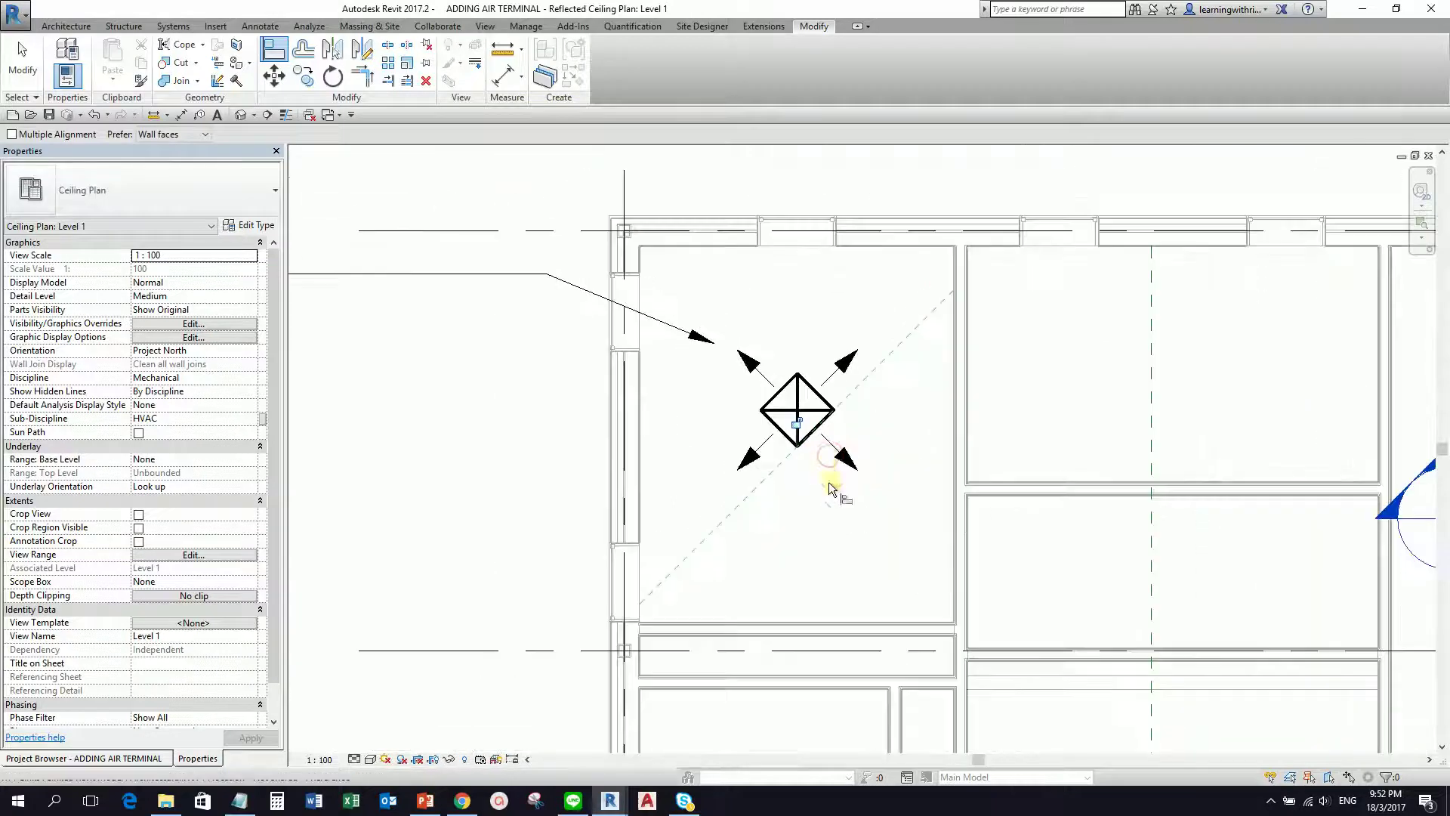
left_click(34, 74)
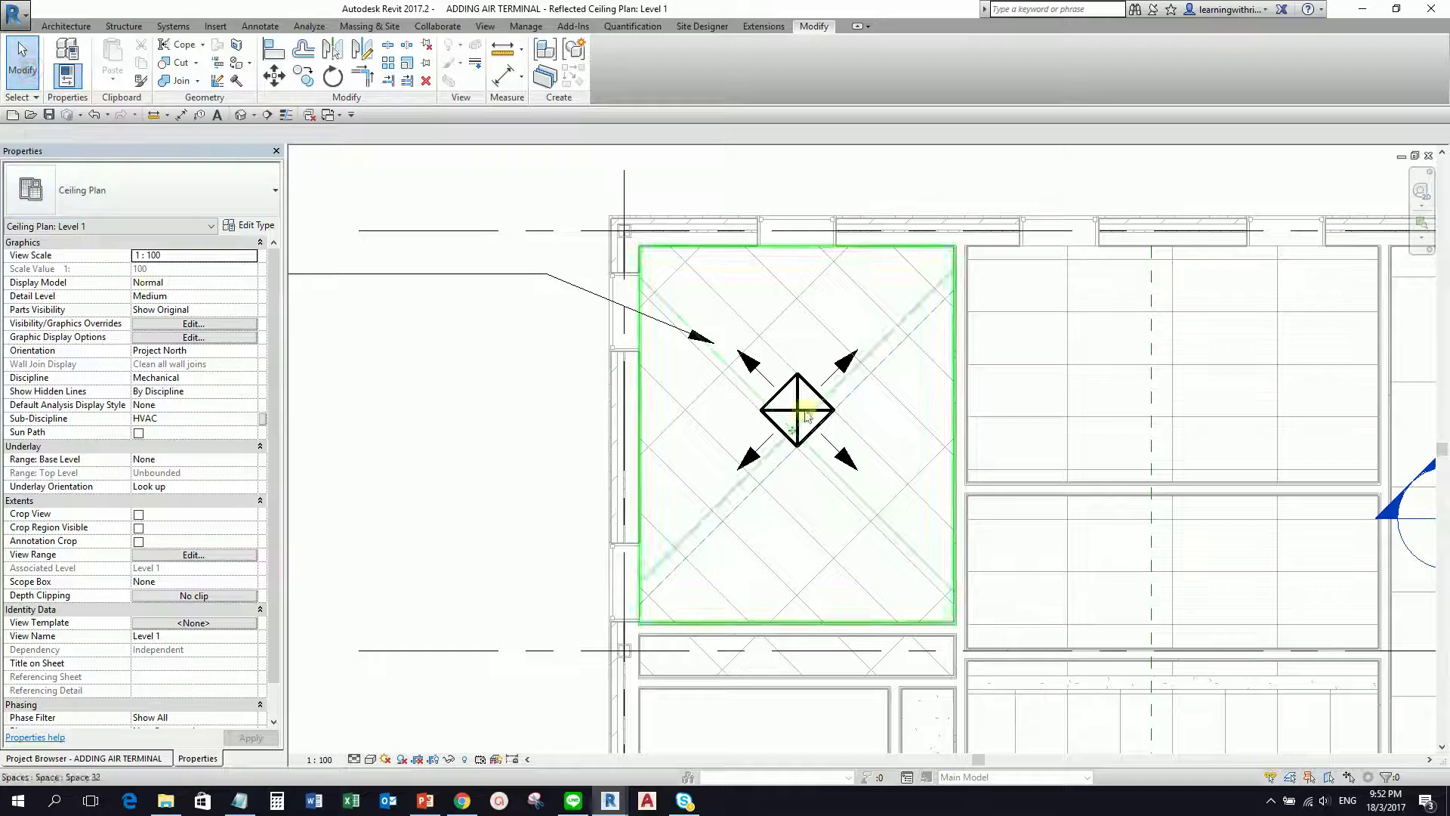
Copy the diffuser 1838.4 mm diagonally down-left along the ceiling grid line to a grid intersection in the same room
scroll(791, 382, "up", 1)
left_click(796, 417)
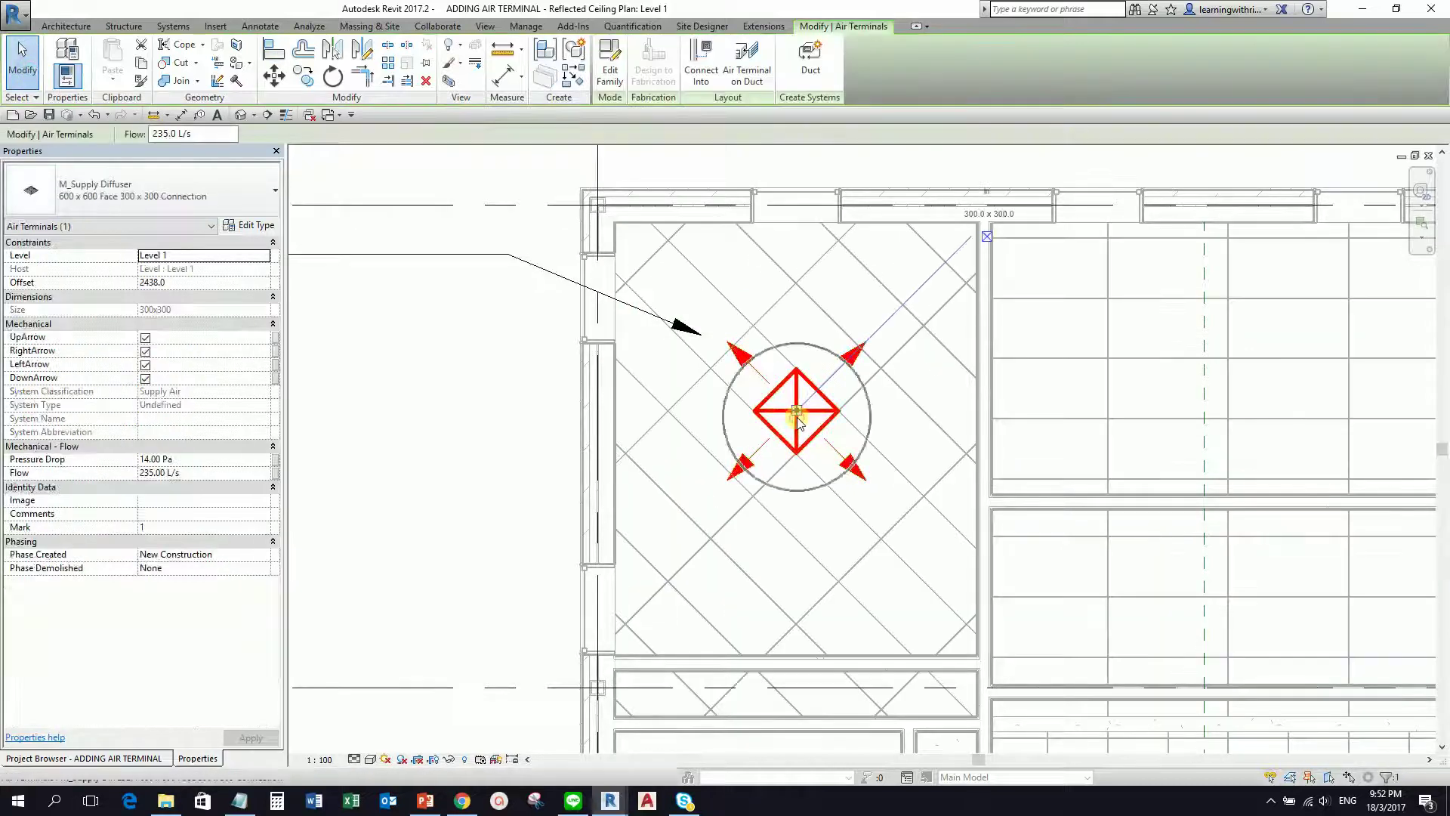
left_click(301, 77)
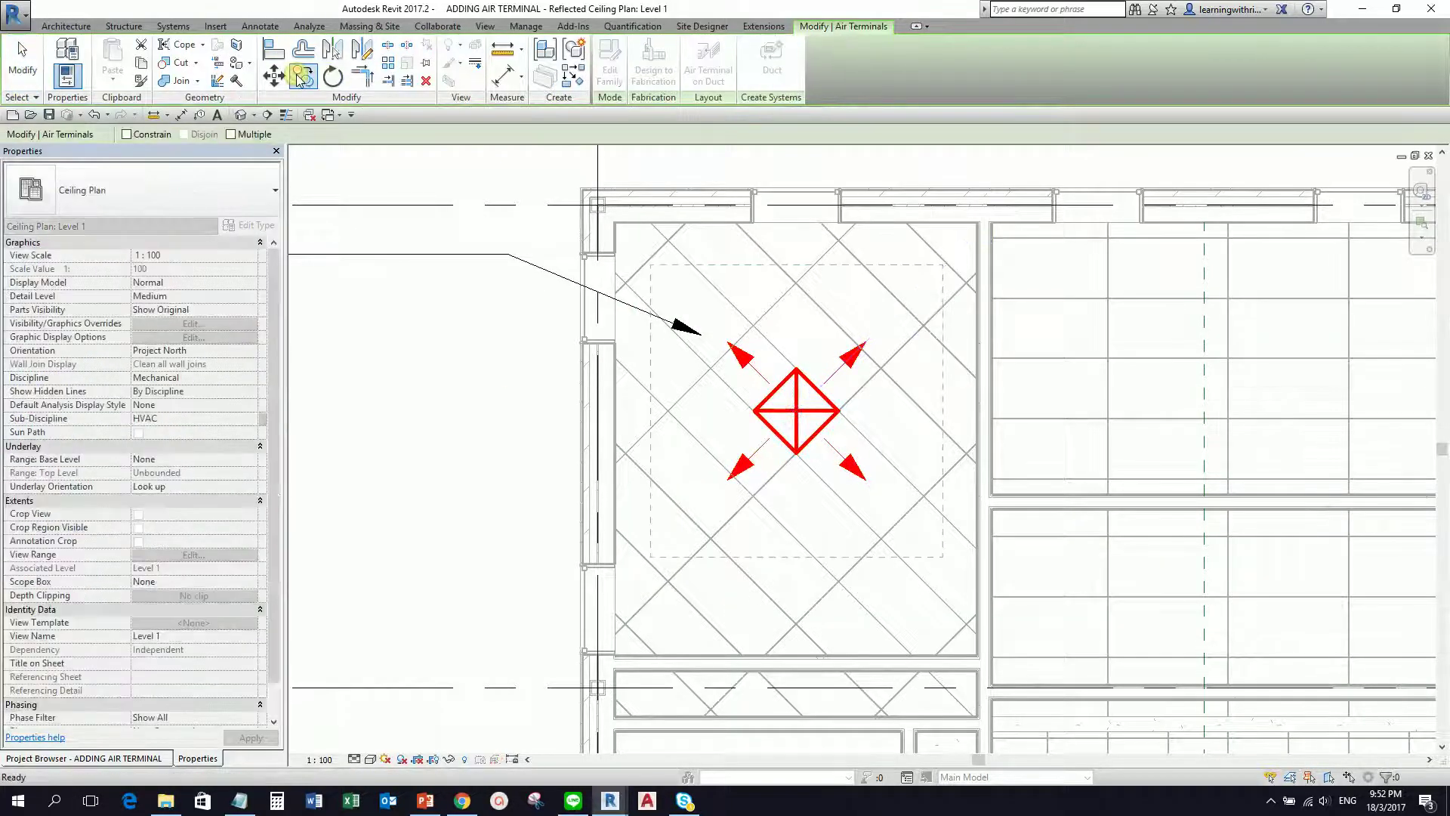
left_click(796, 454)
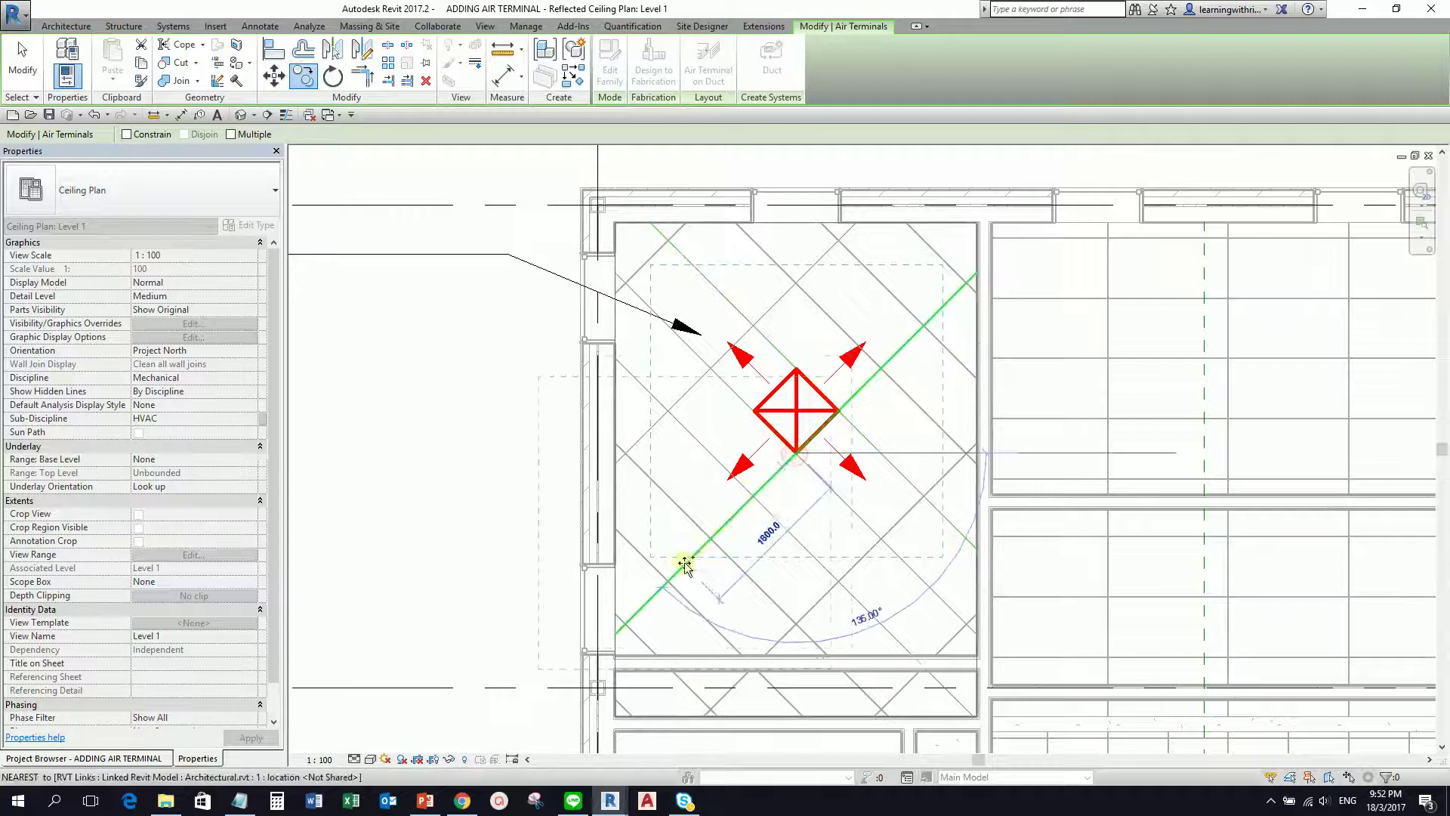
left_click(669, 582)
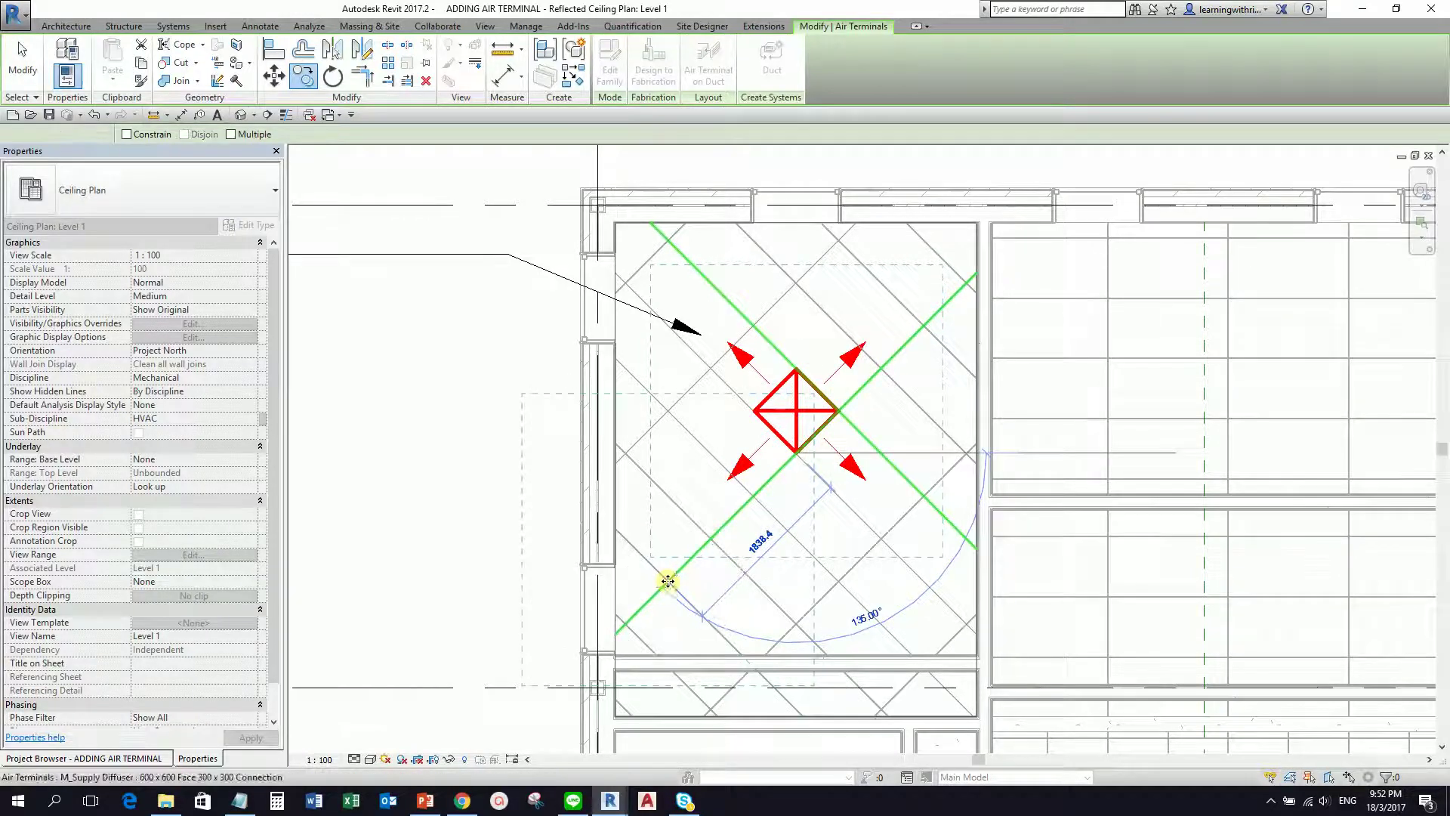
key("Escape")
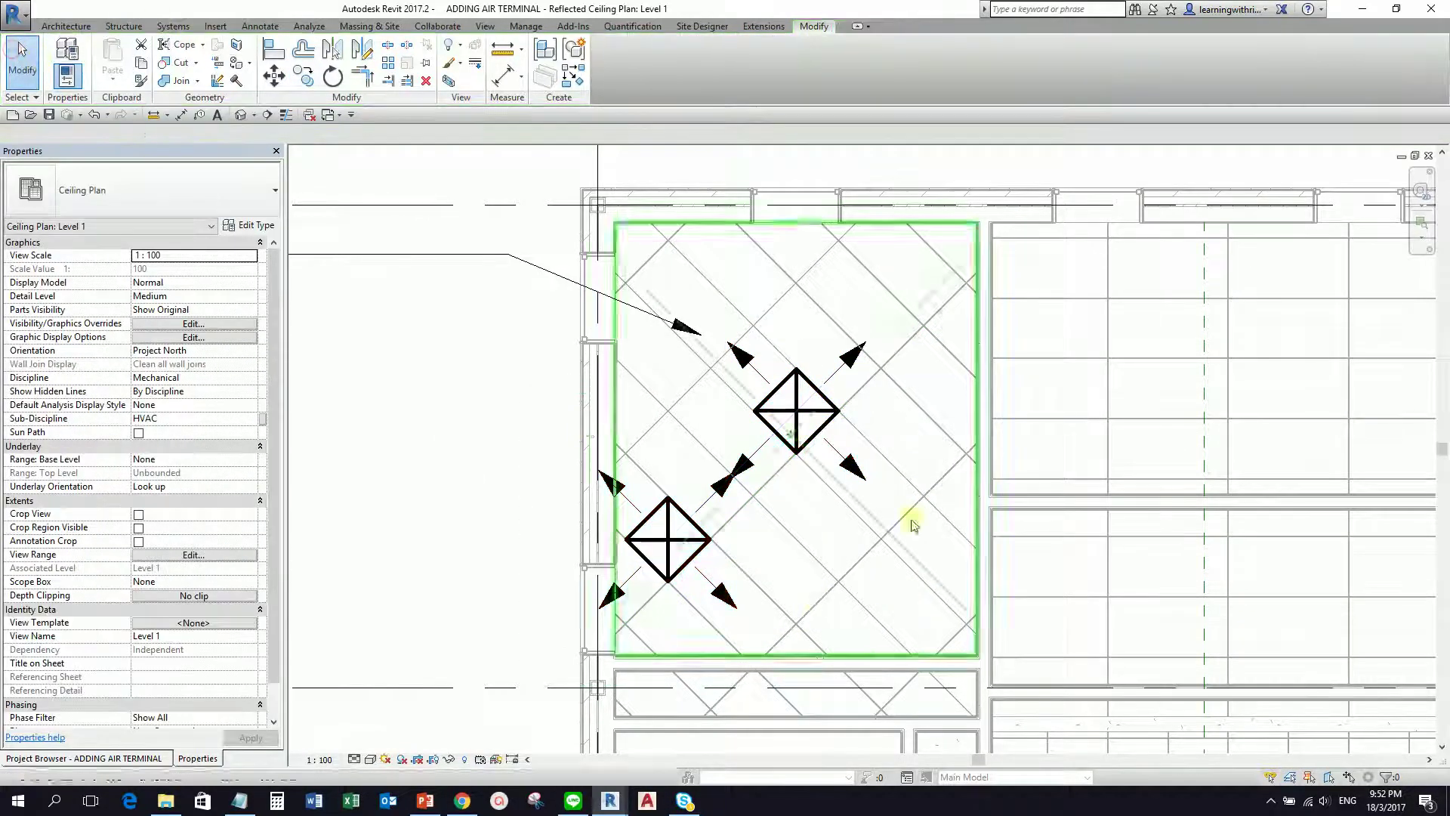
Turn off the up, right, left and down flow arrows of the lower-left supply diffuser in the corner room
scroll(809, 465, "down", 2)
scroll(809, 465, "up", 2)
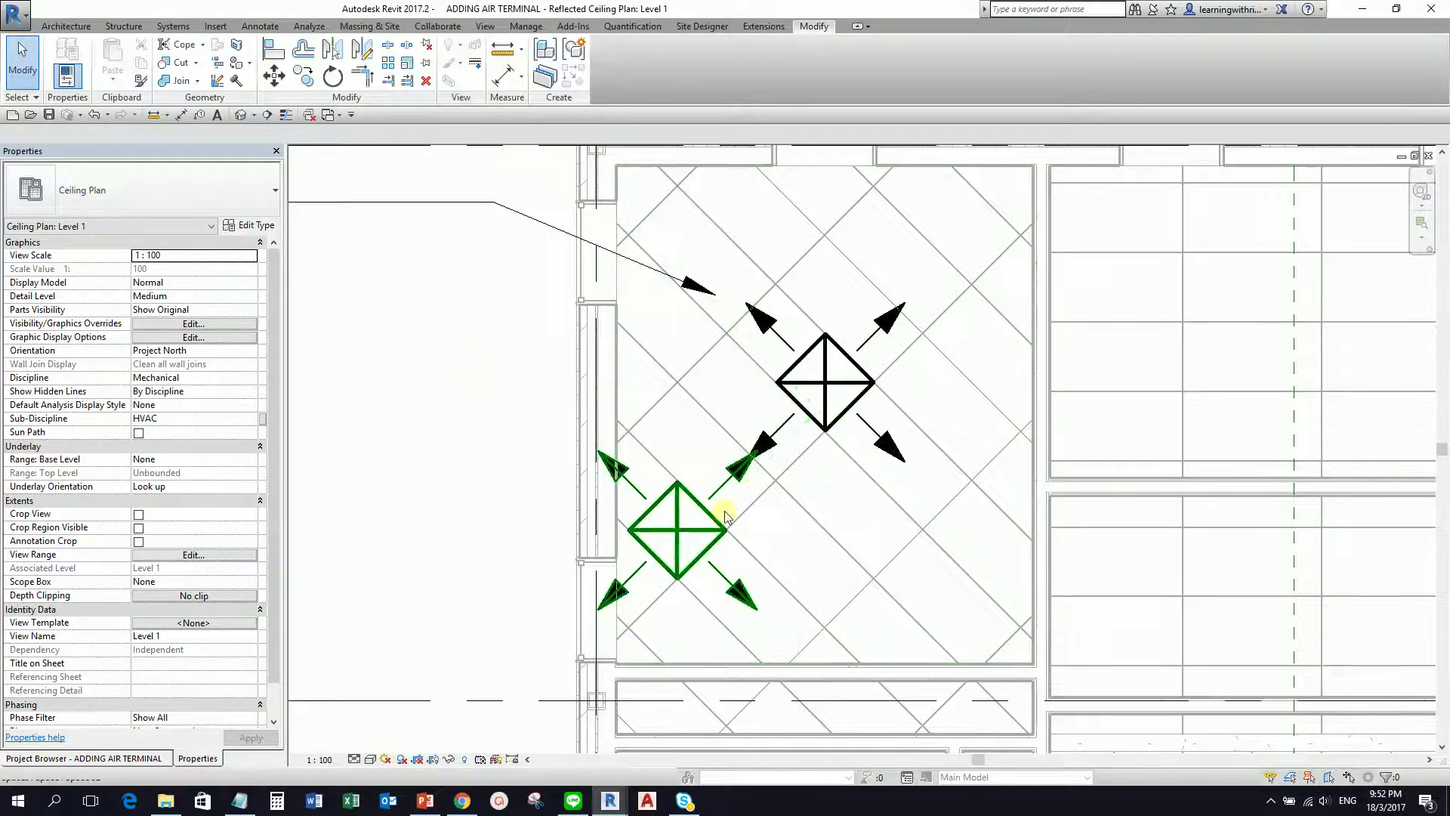
left_click(677, 544)
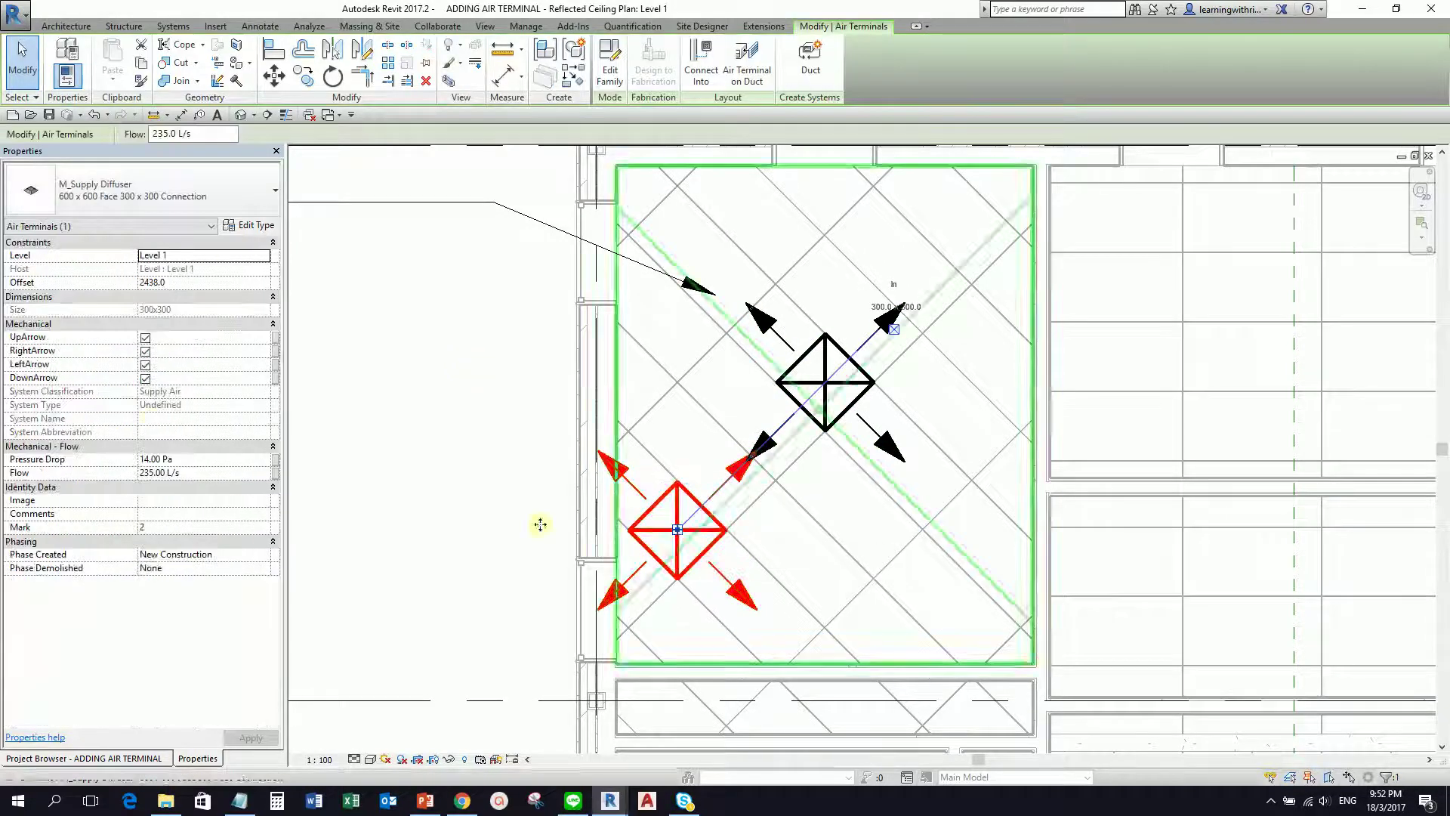
left_click(30, 158)
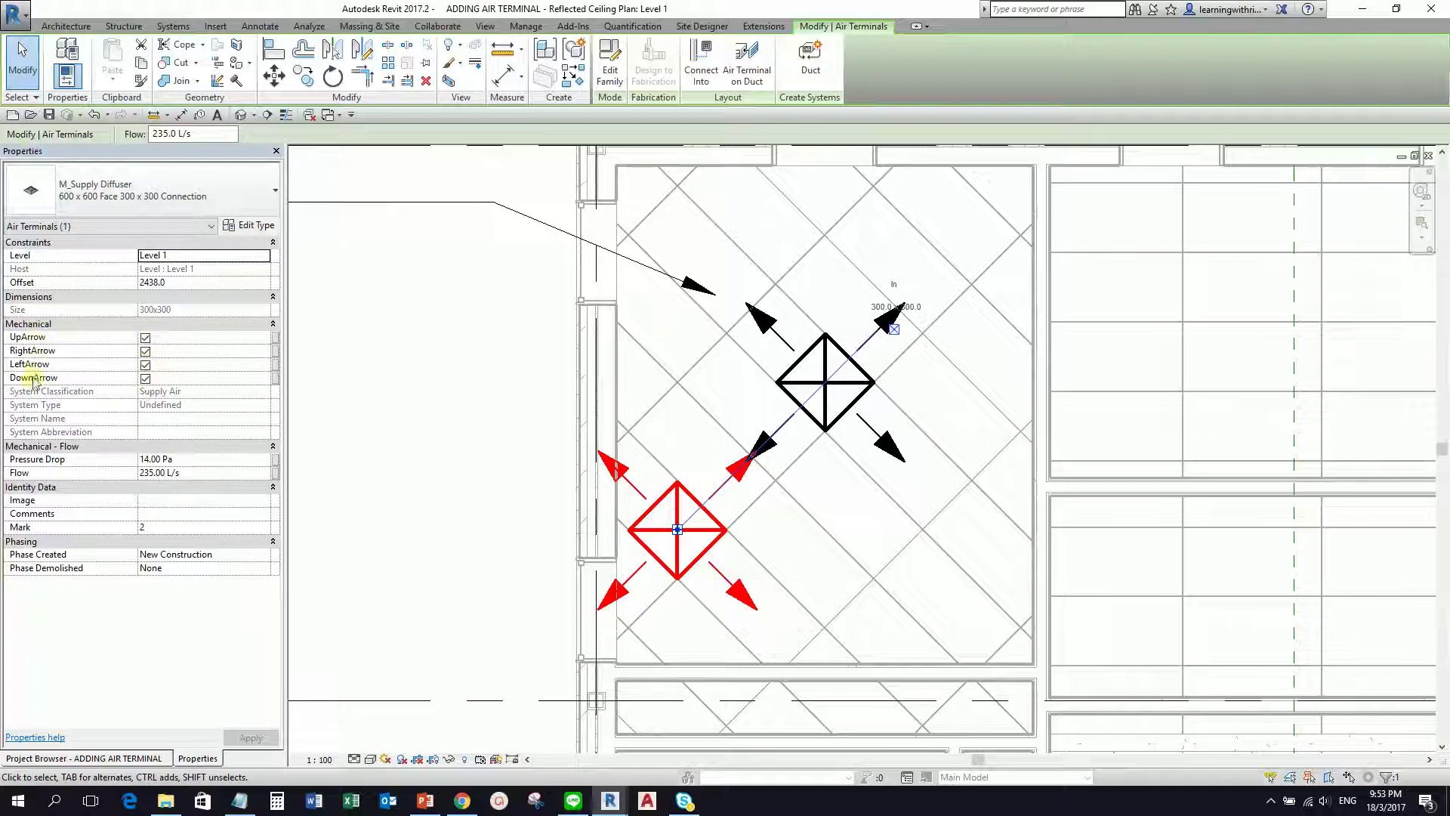
left_click(145, 337)
left_click(145, 351)
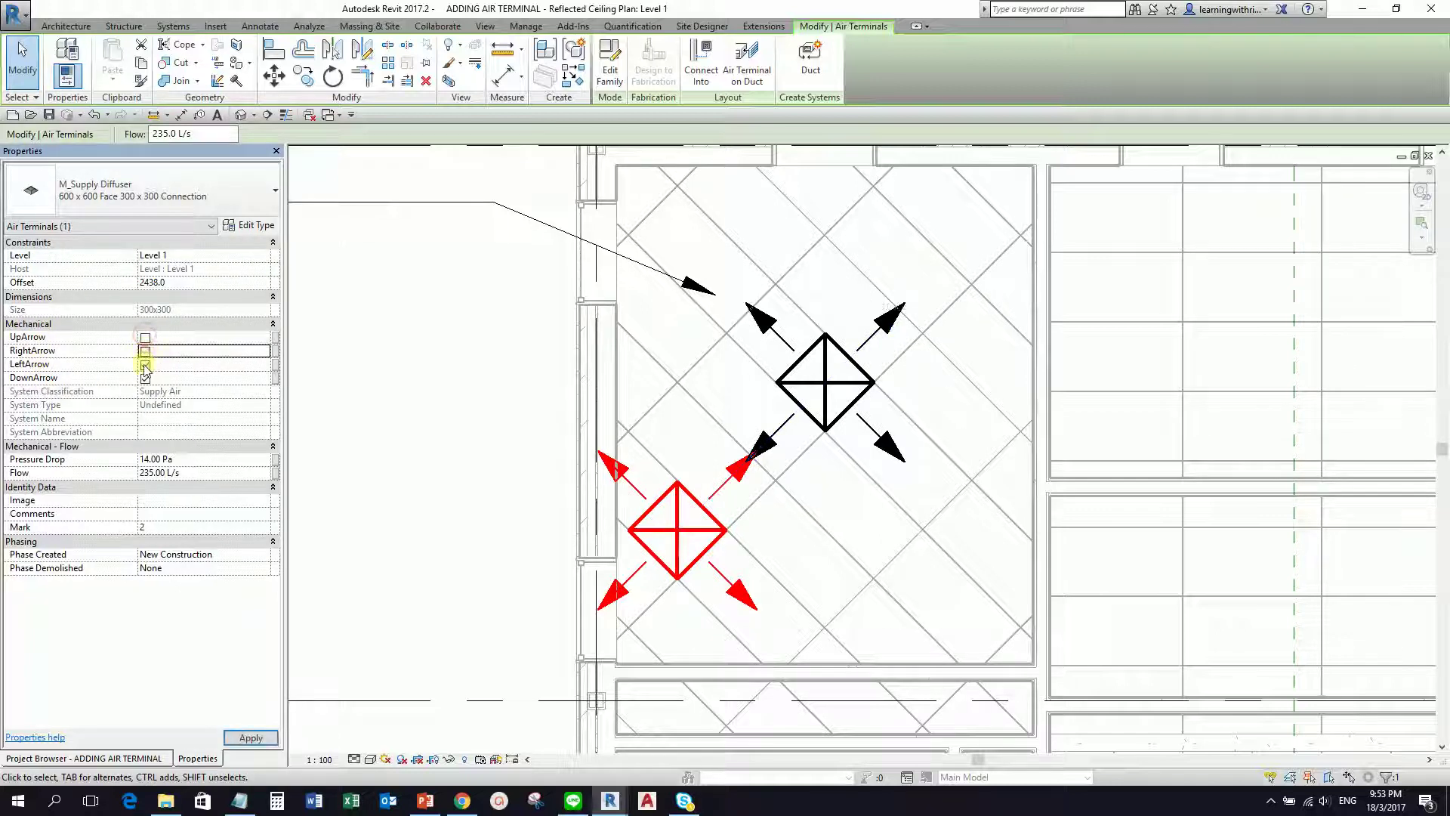
left_click(146, 379)
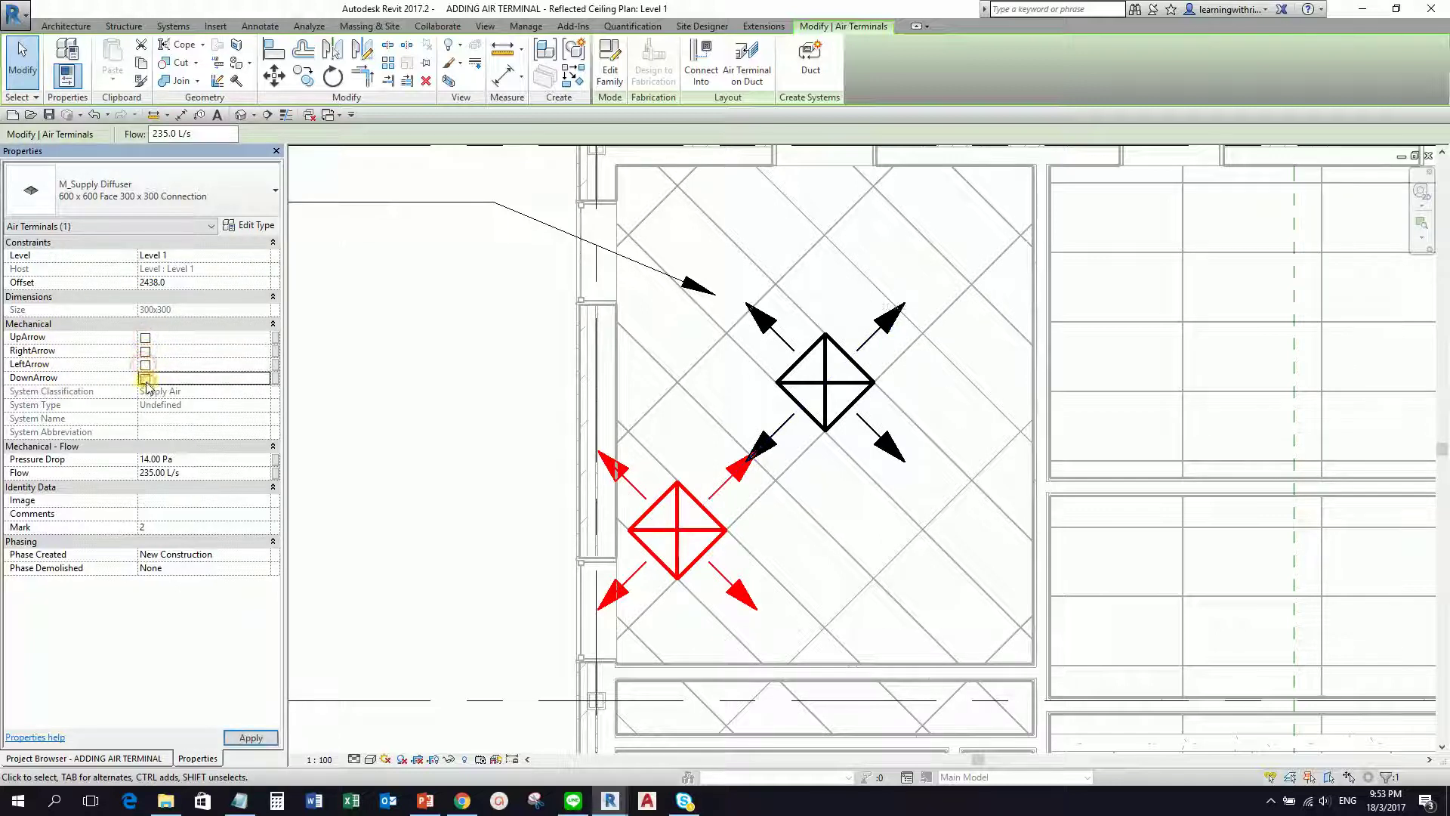
left_click(425, 347)
Turn off all four flow arrows of the supply diffuser near the middle of the corner room
left_click(886, 346)
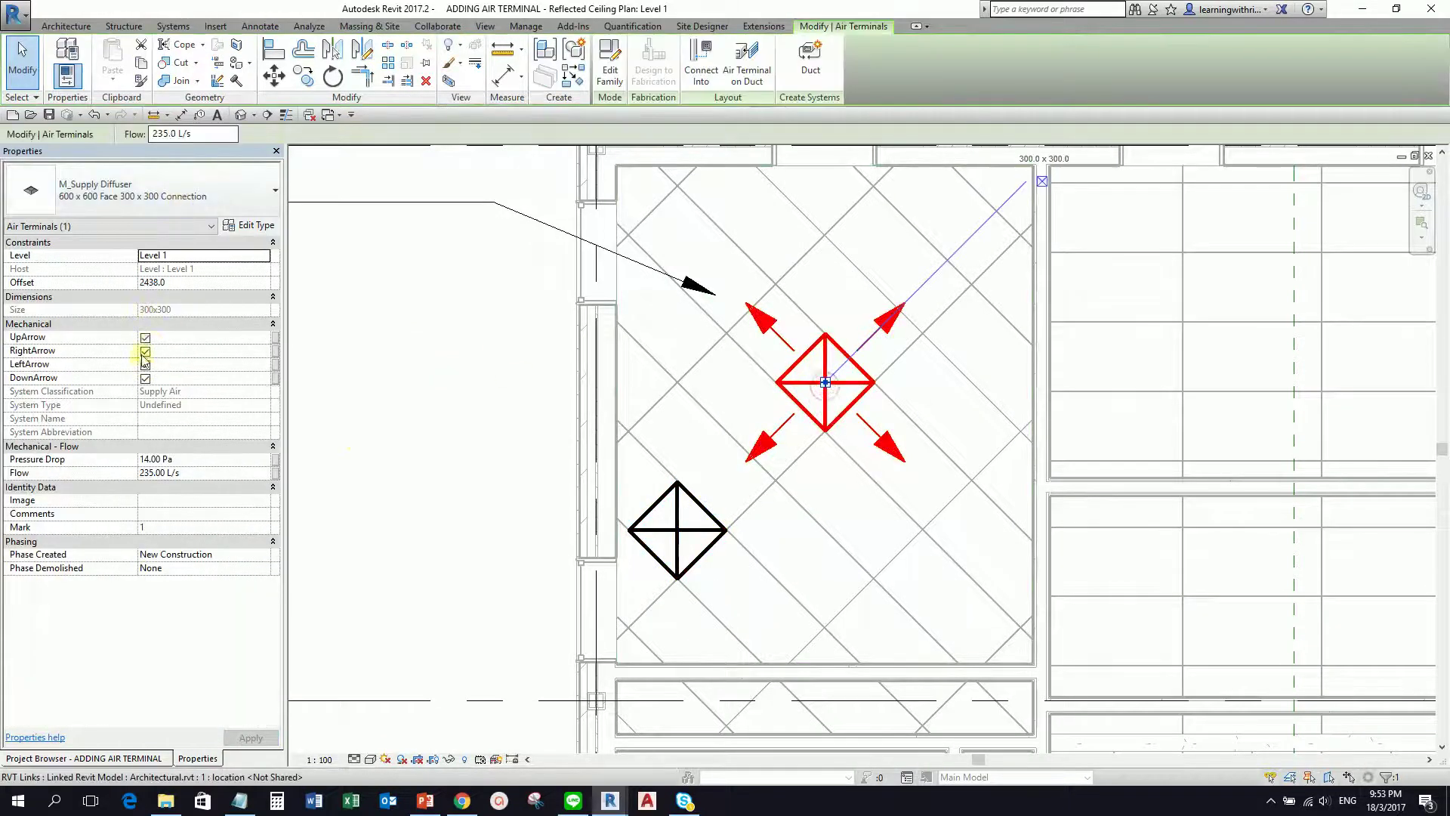
left_click(145, 337)
left_click(145, 351)
left_click(145, 365)
left_click(145, 378)
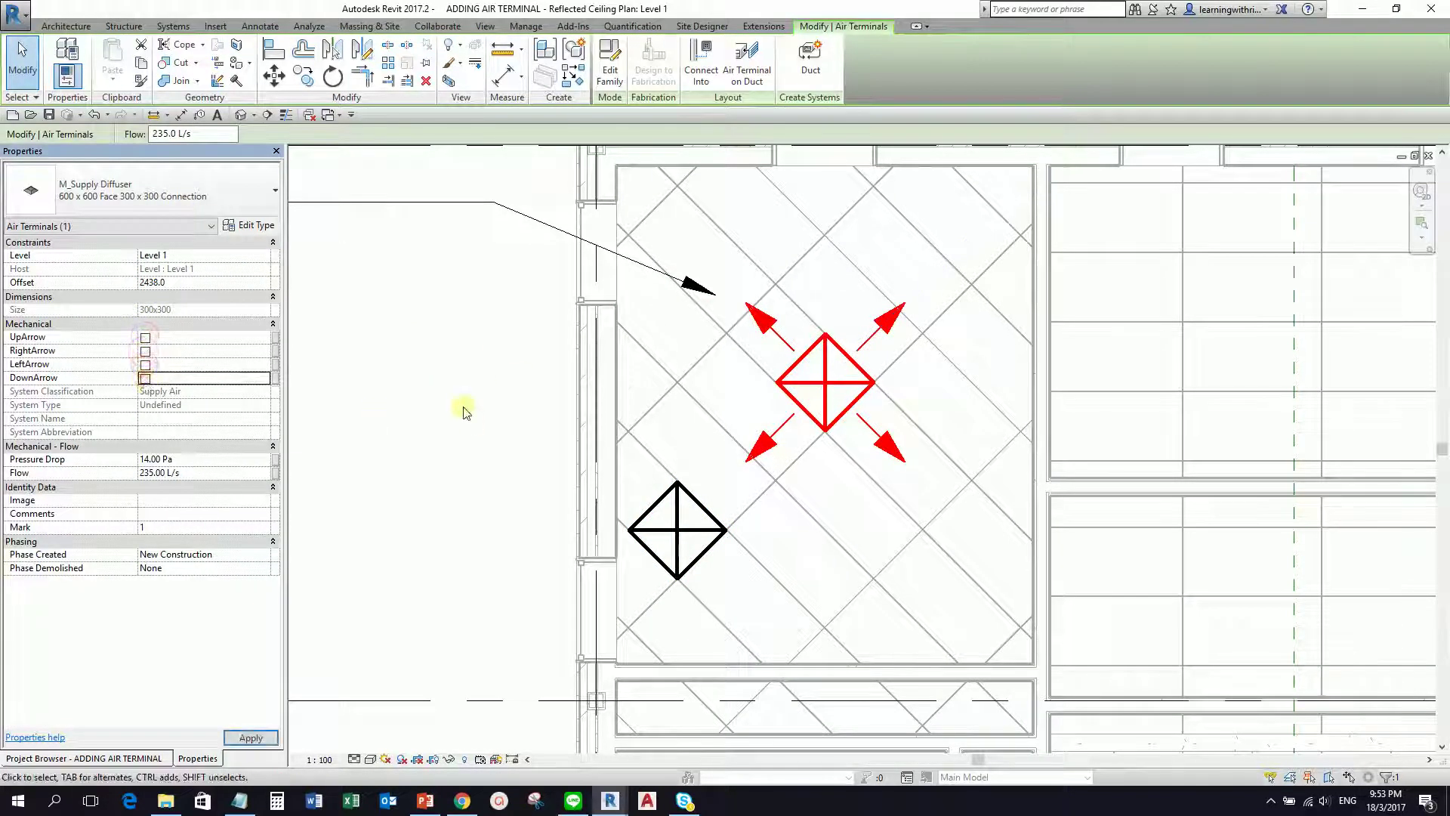
left_click(786, 279)
scroll(817, 373, "down", 2)
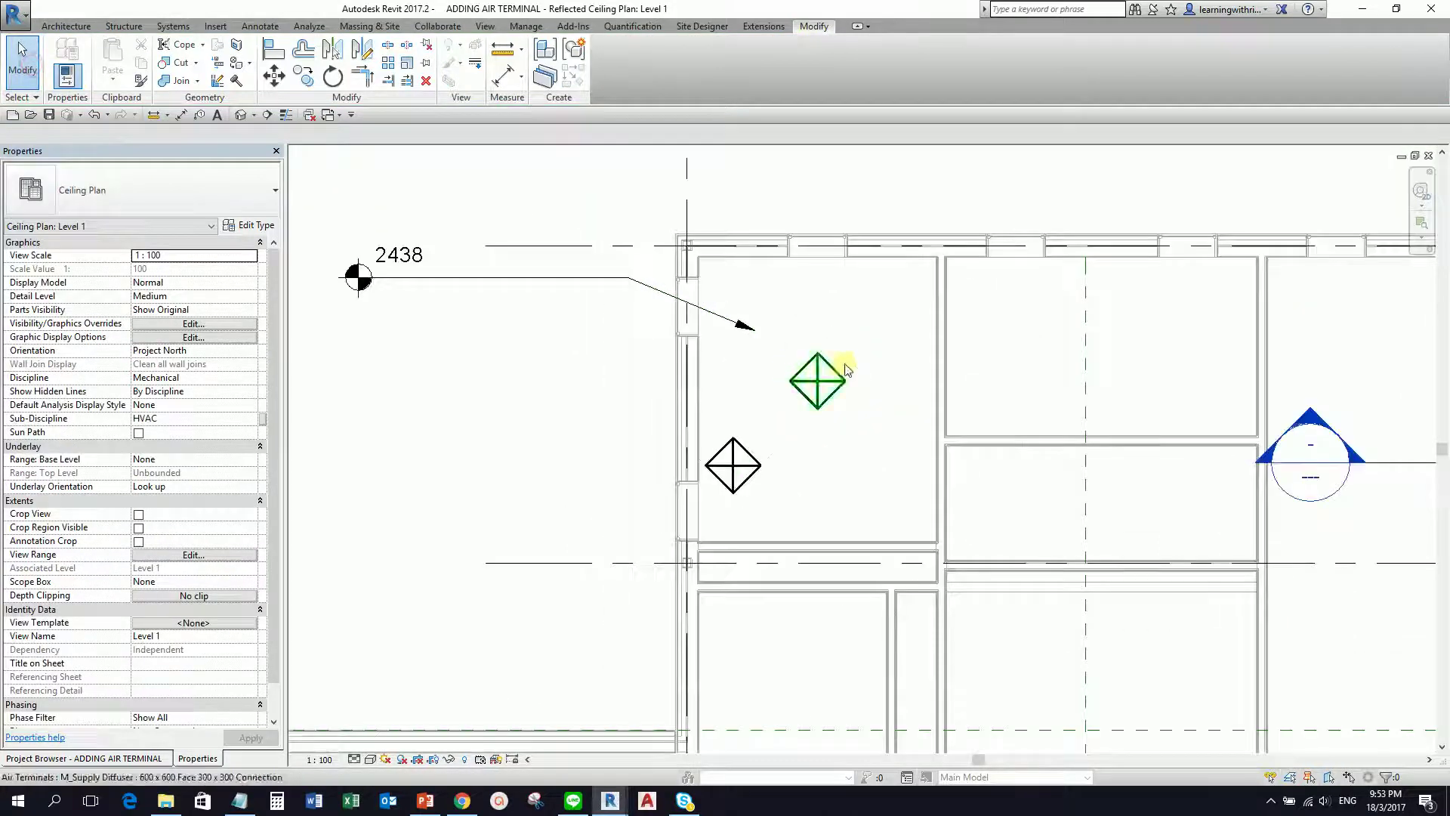
scroll(780, 428, "down", 1)
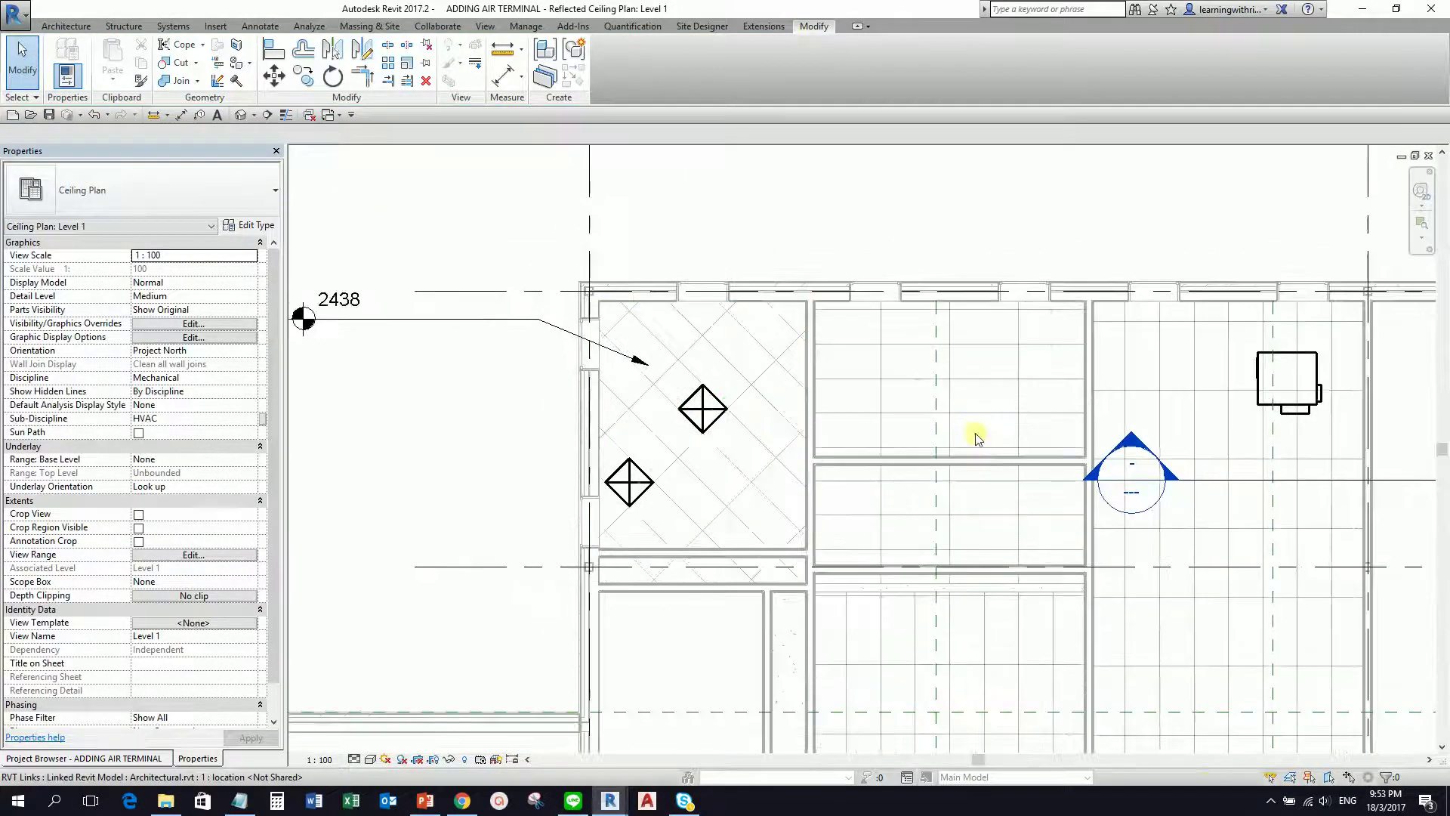
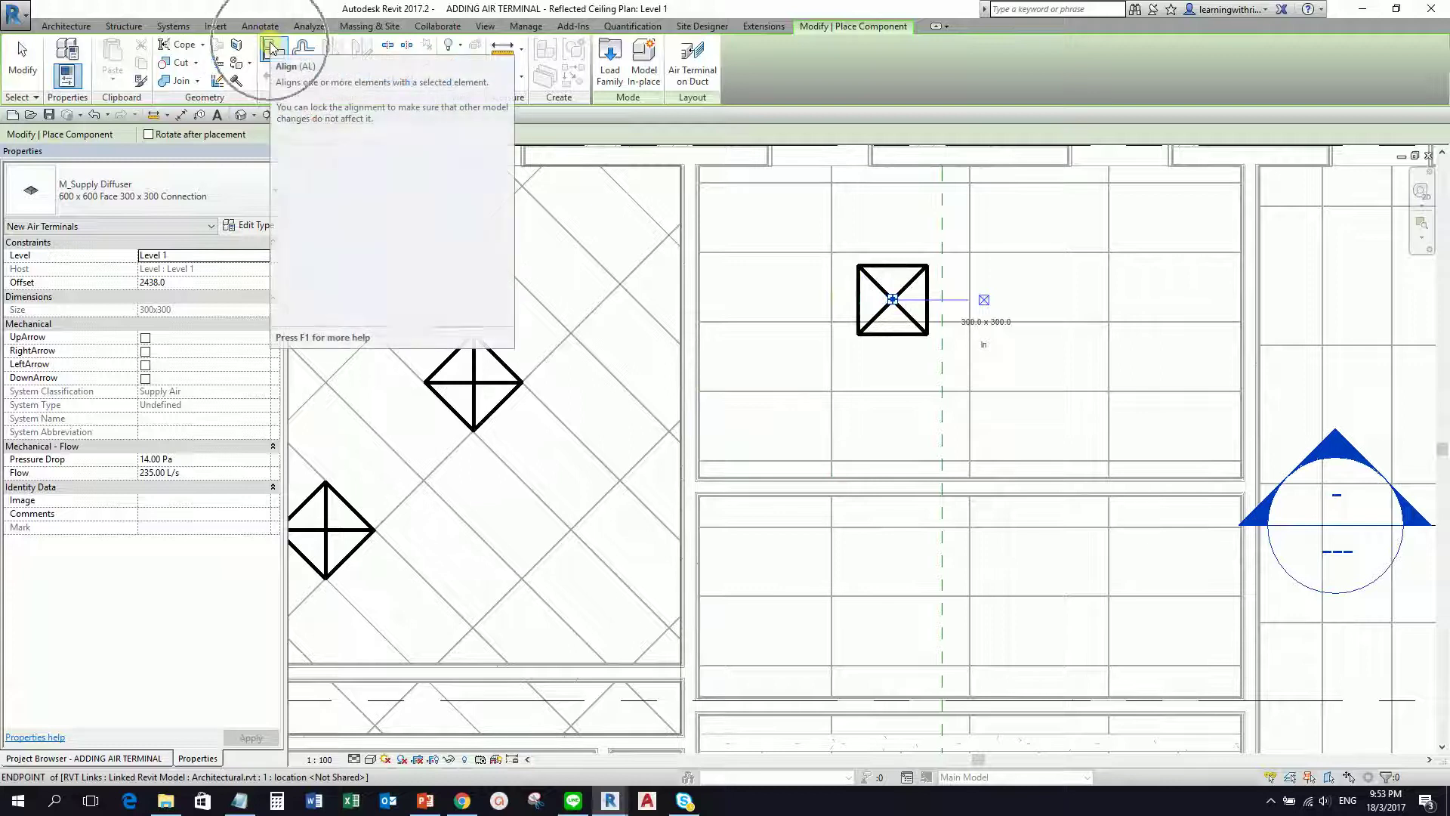
Align the new square diffuser in the adjoining room with a horizontal and a vertical ceiling grid line
left_click(272, 49)
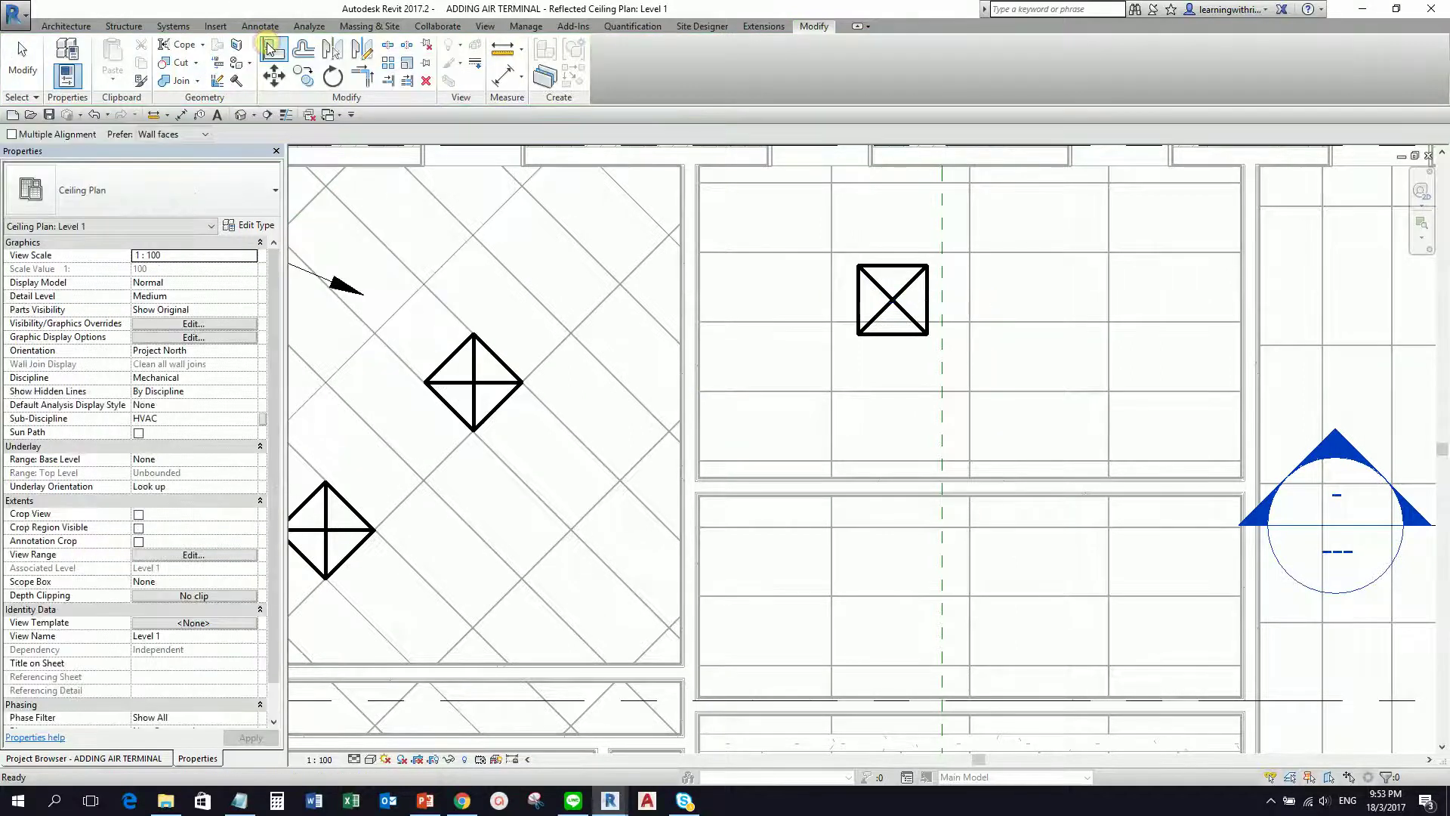
left_click(781, 251)
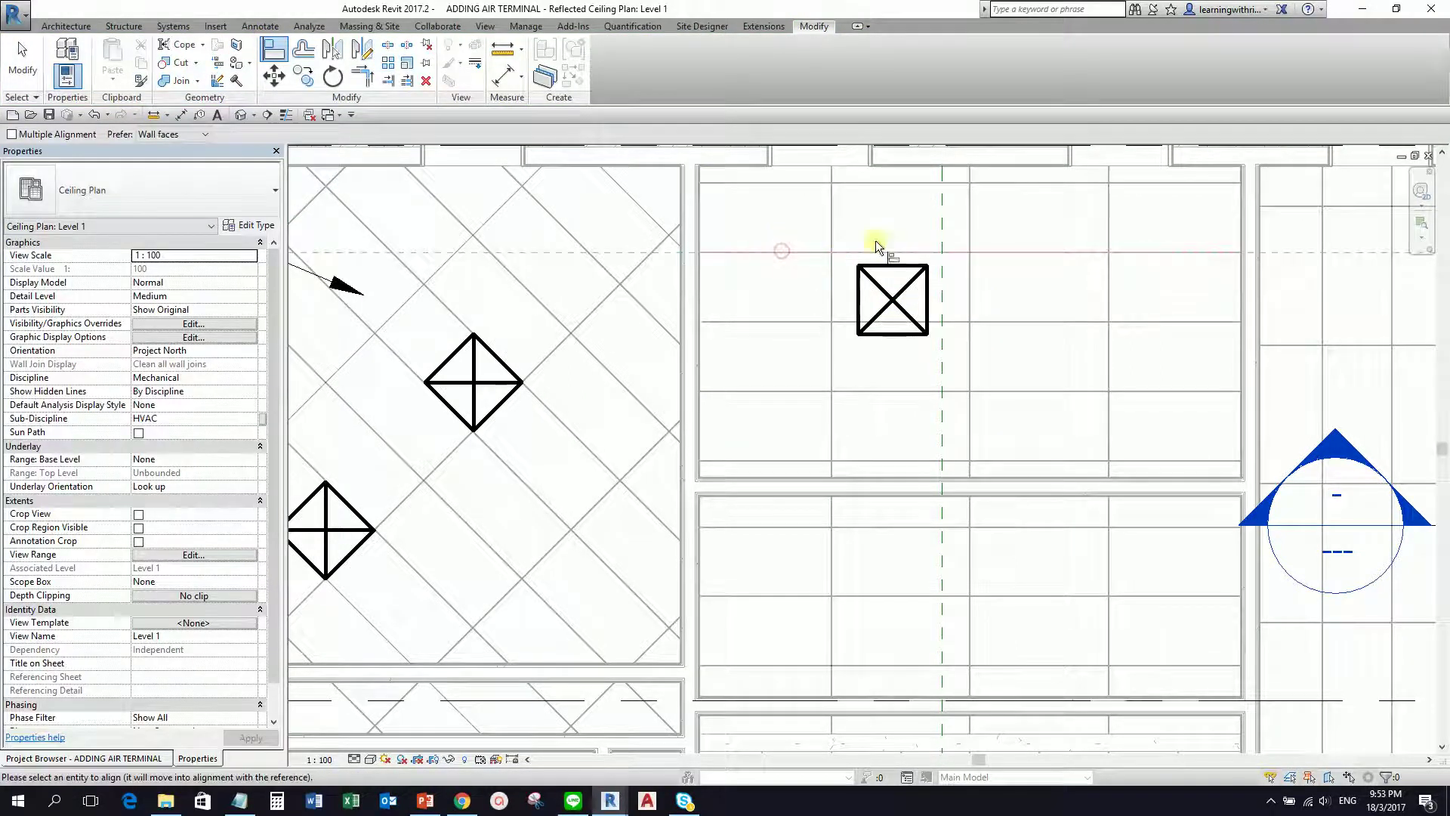
left_click(884, 265, "ctrl")
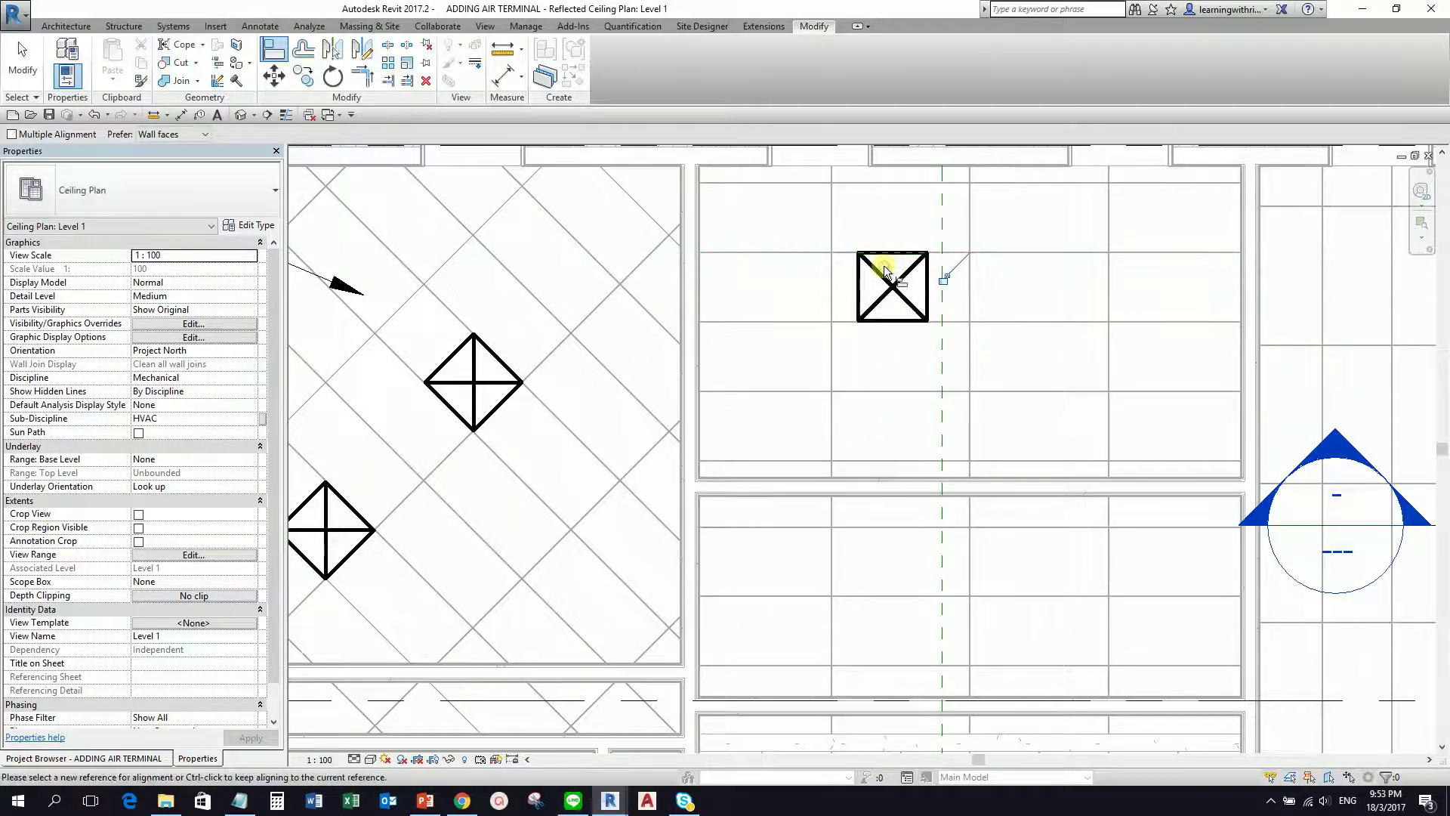
left_click(837, 362)
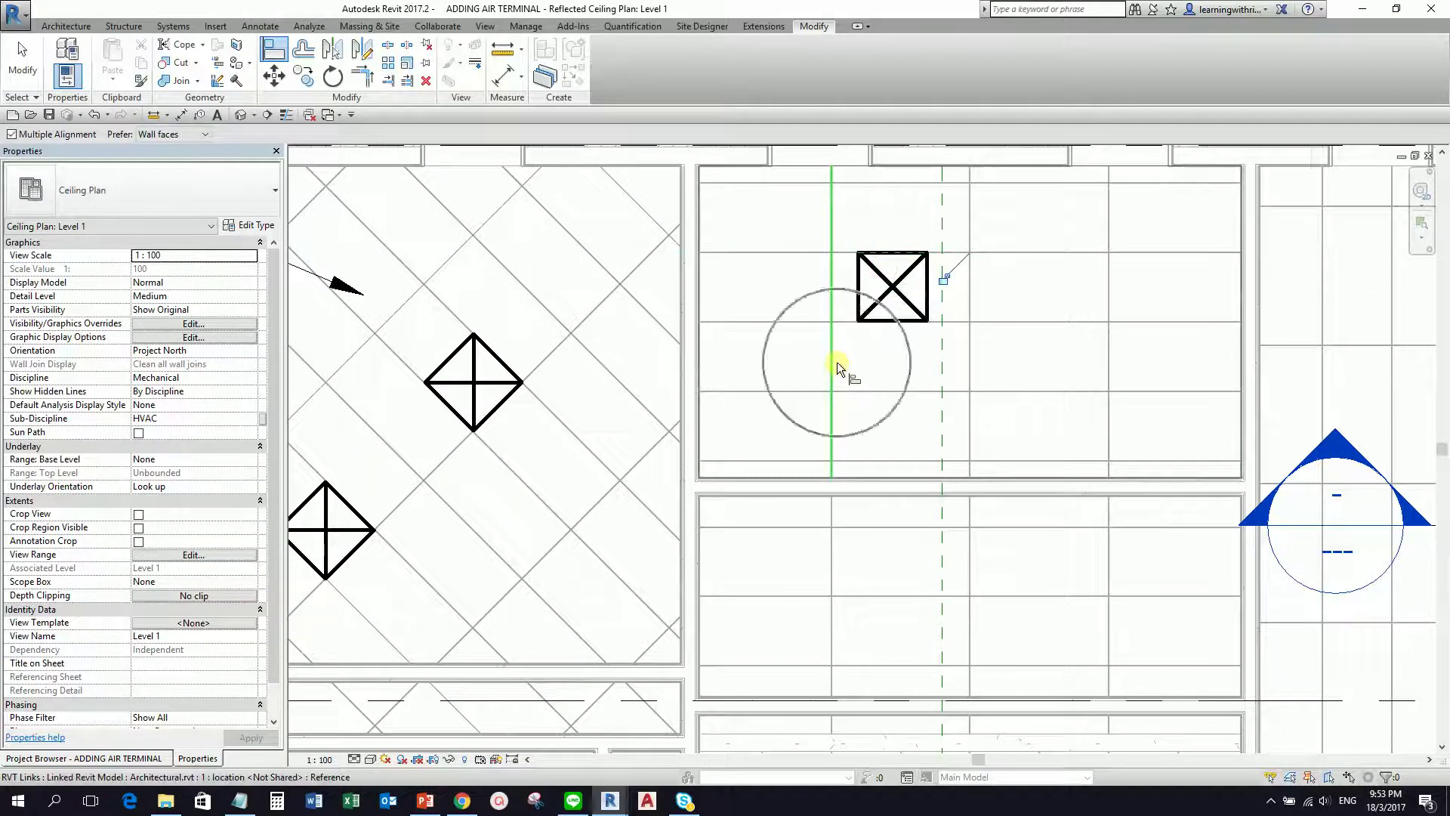
left_click(858, 284)
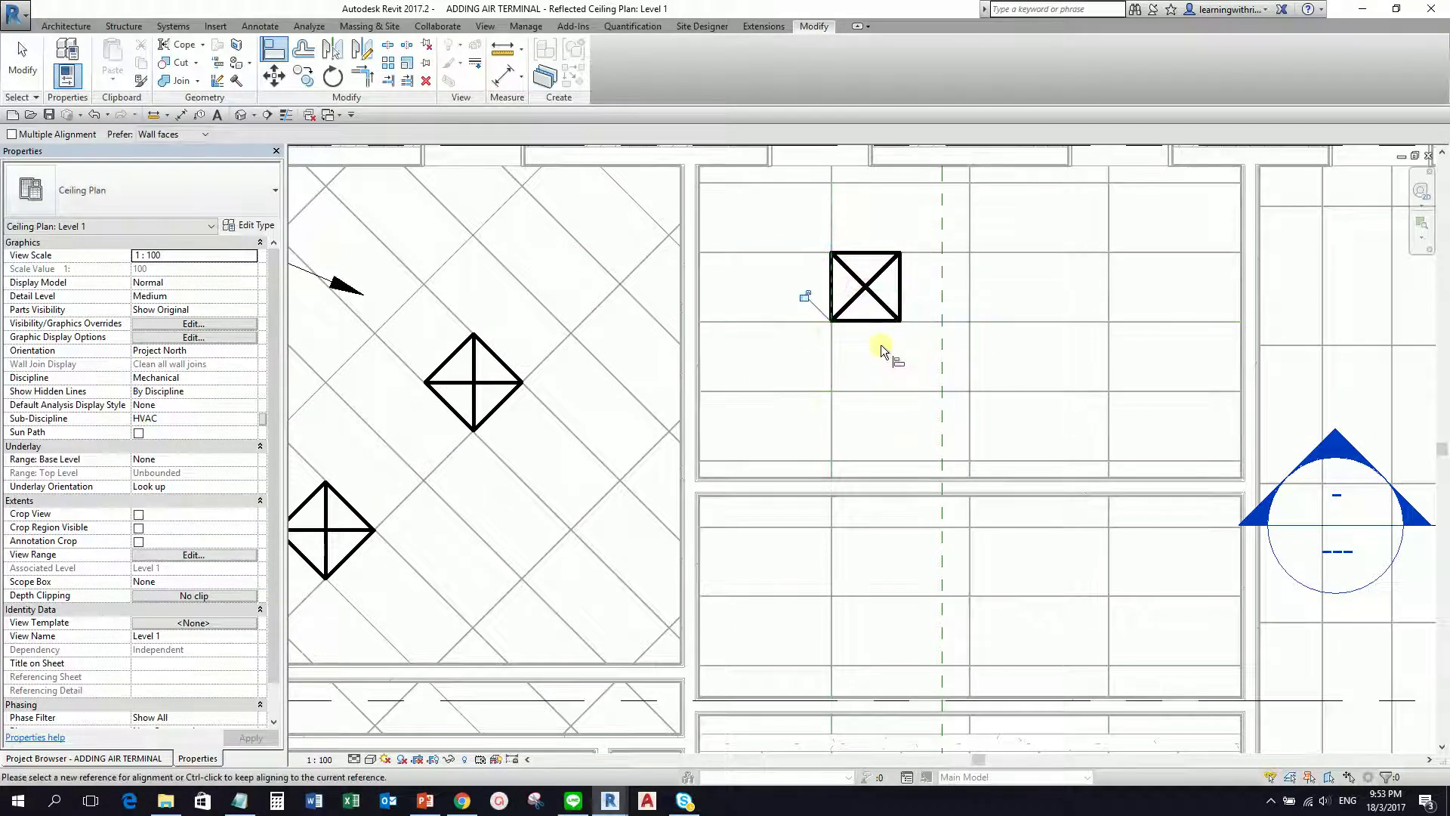
key("ctrl")
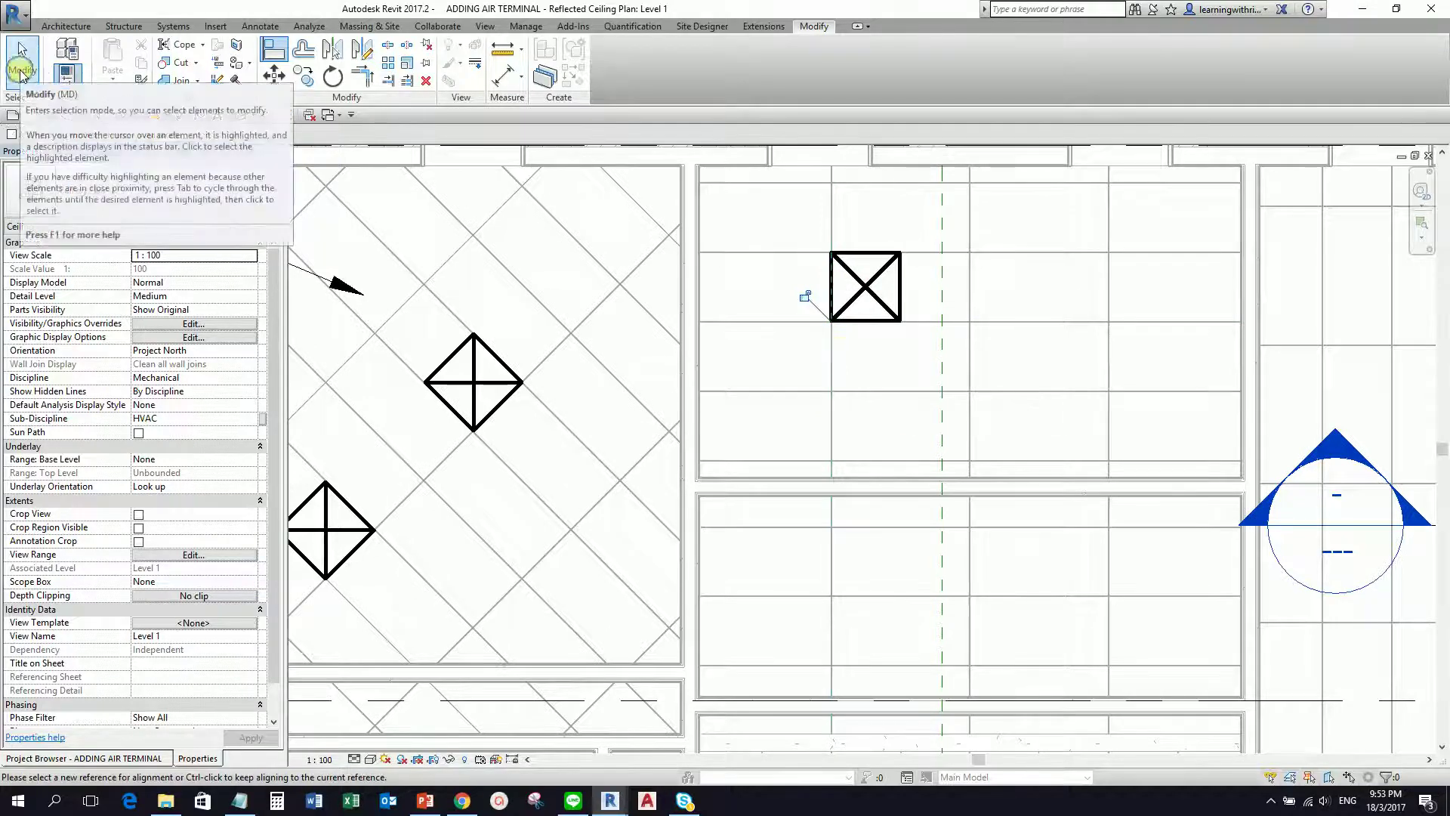
left_click(22, 73)
scroll(1052, 378, "down", 2)
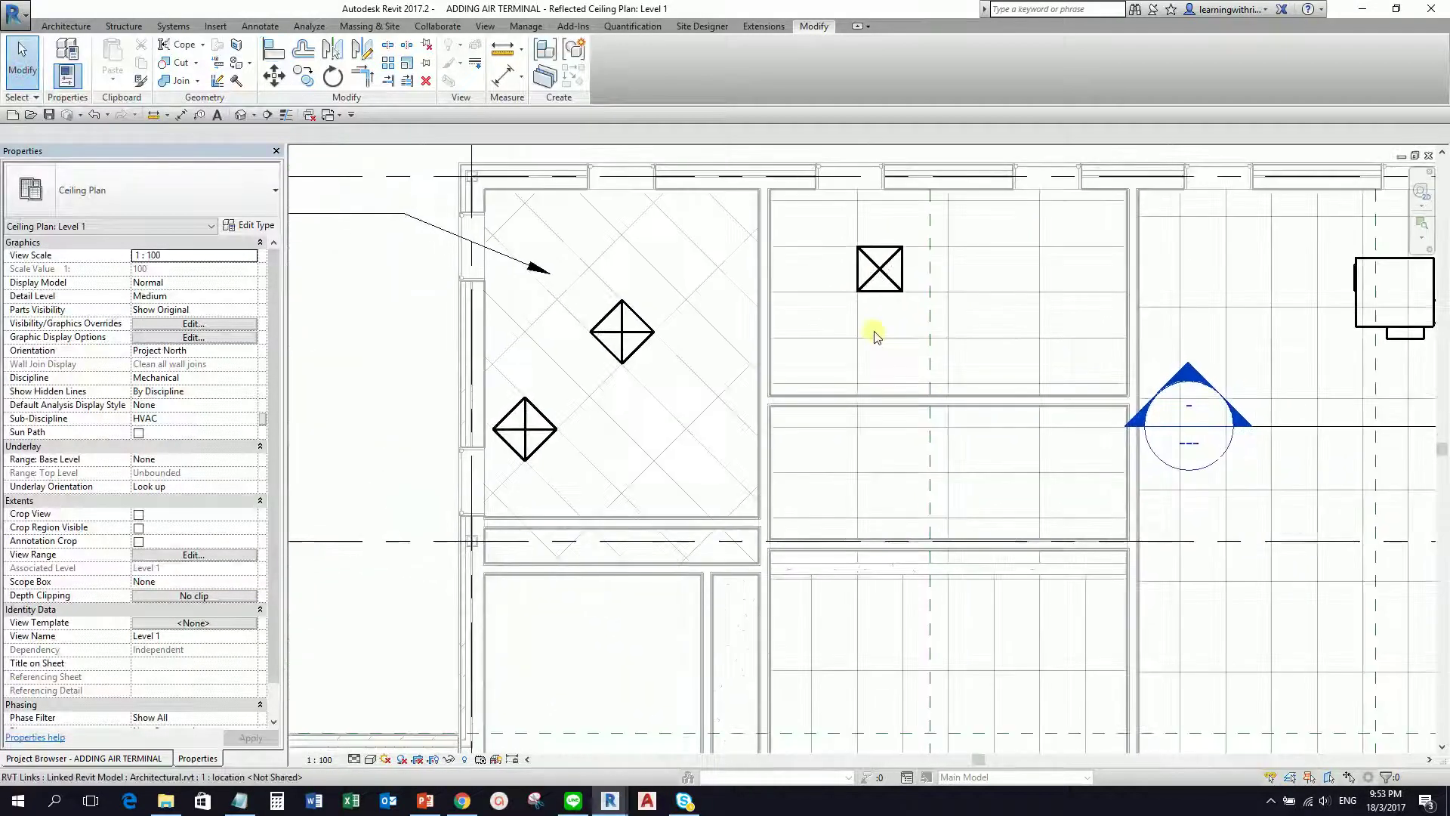
left_click(888, 278)
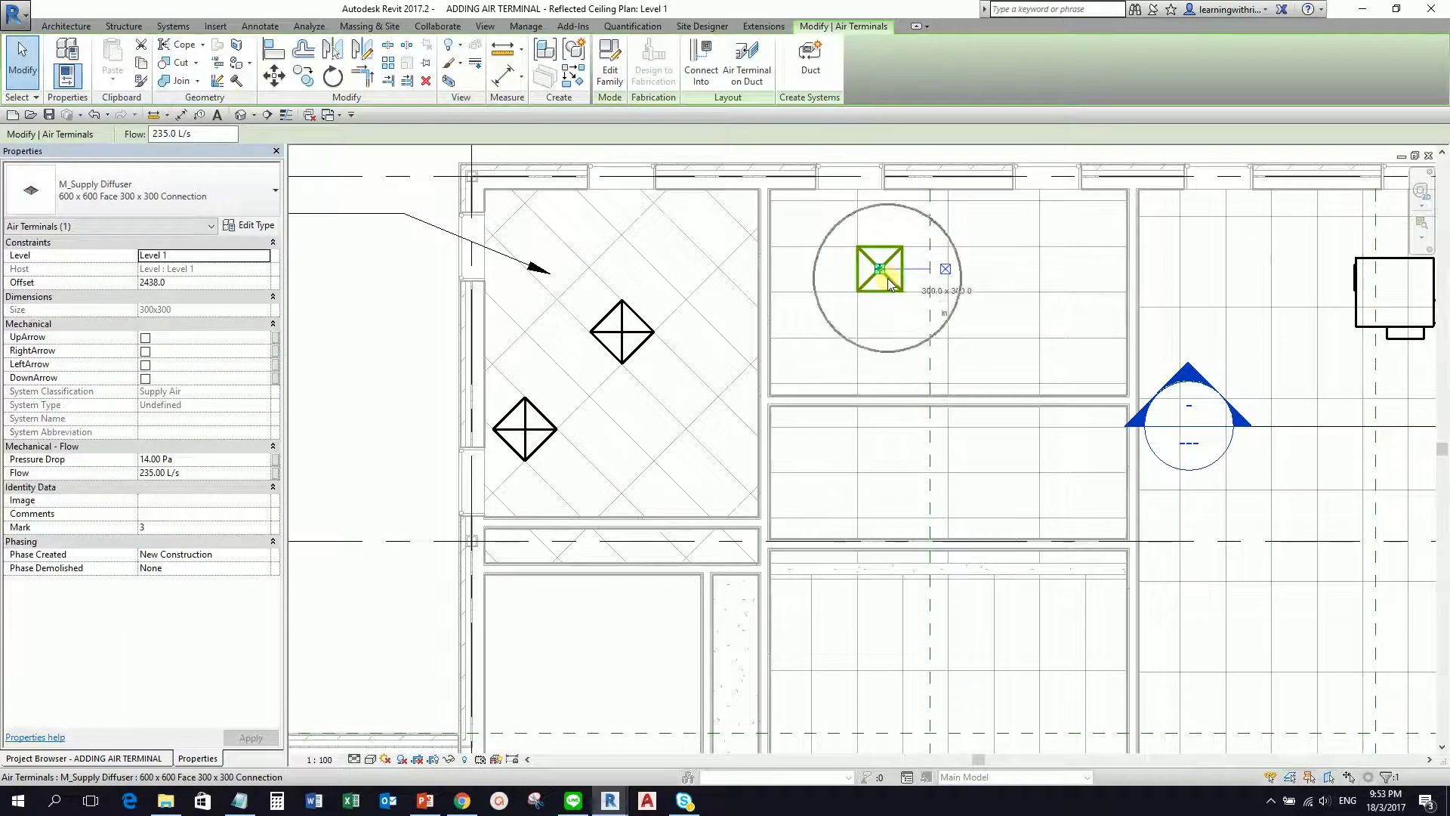
left_click(306, 77)
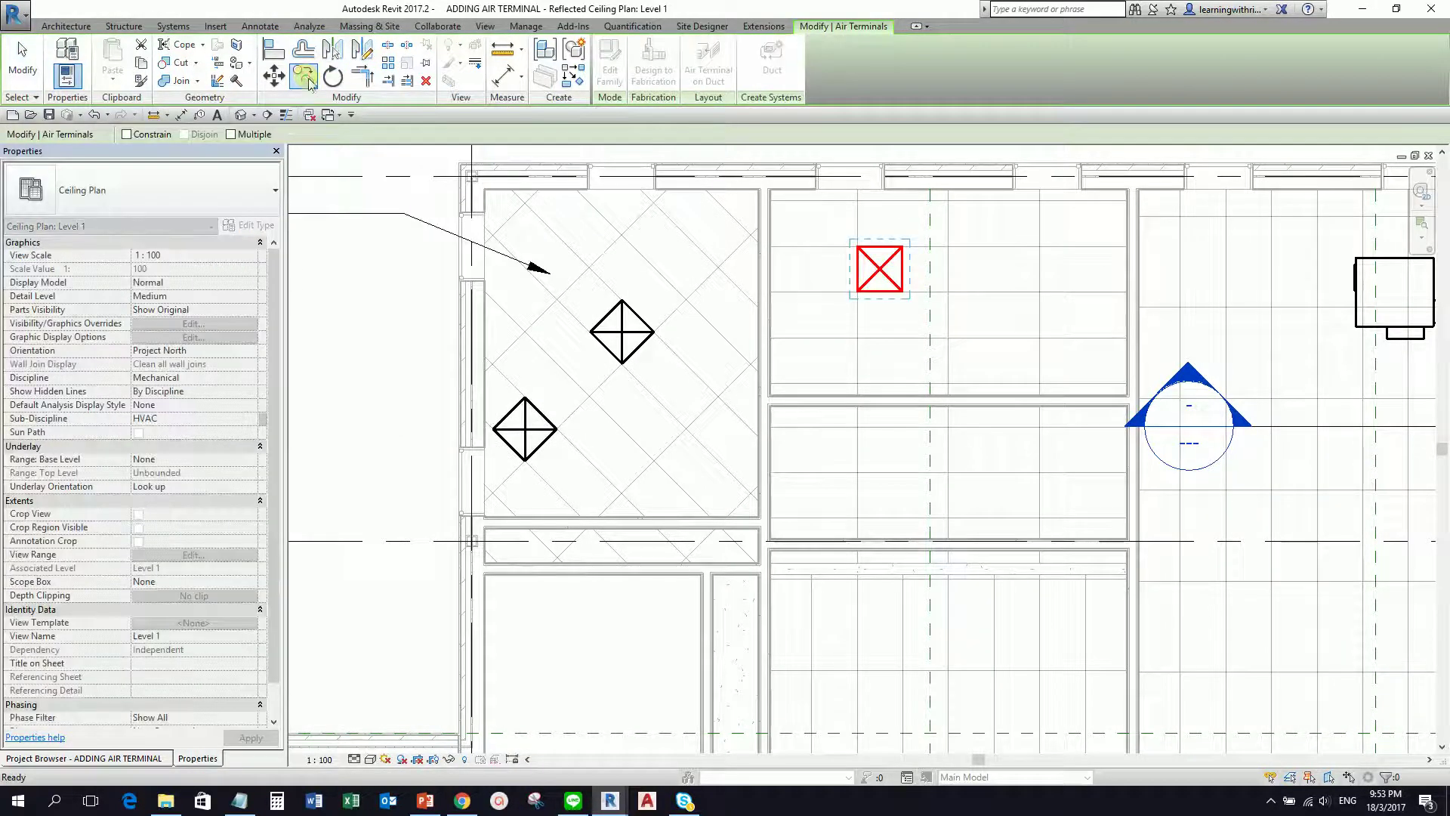
left_click(898, 293)
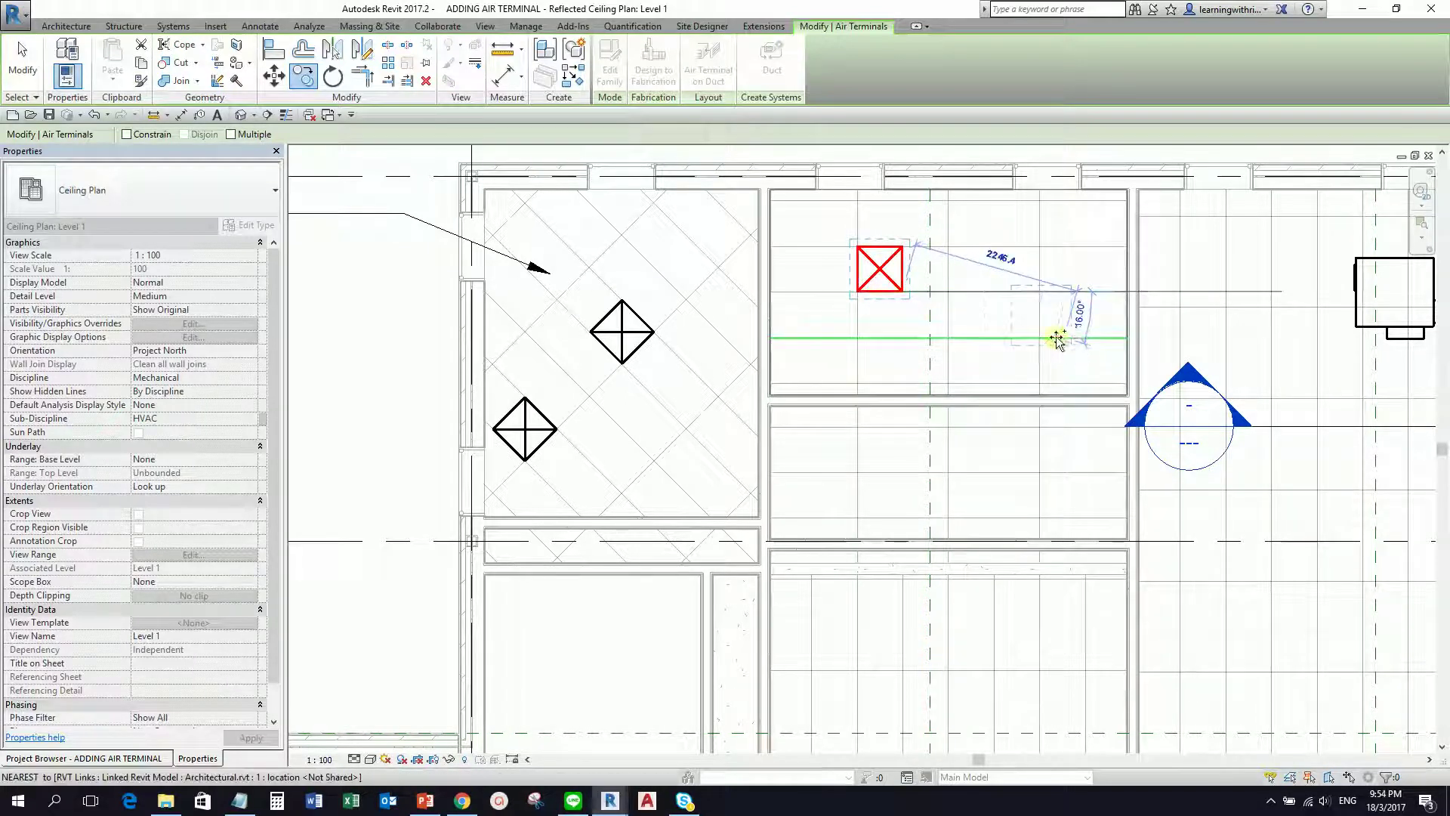
key("Escape")
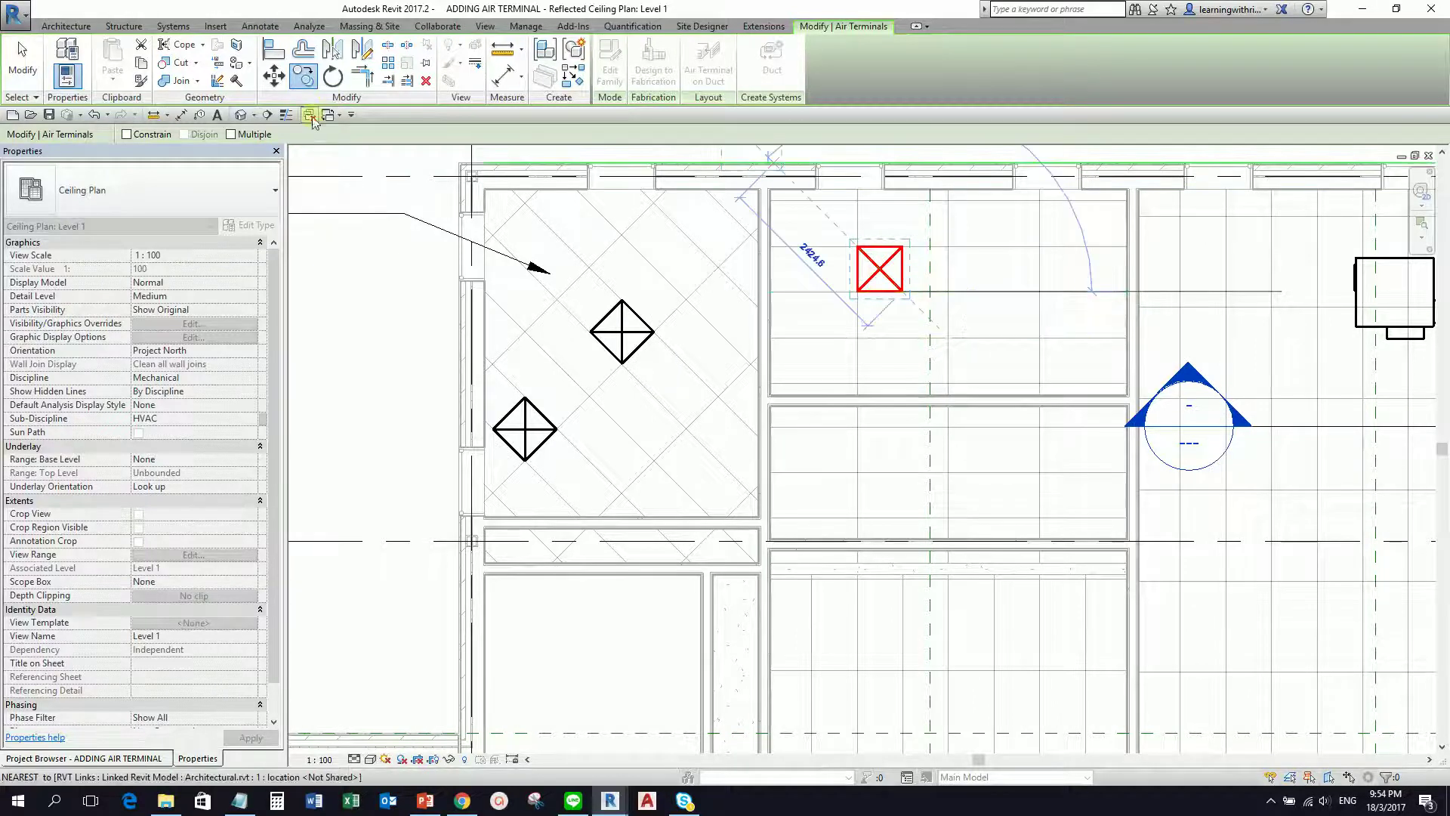
key("Escape")
Copy the square diffuser within the same room to the grid intersection two columns right and one row down
left_click(874, 269)
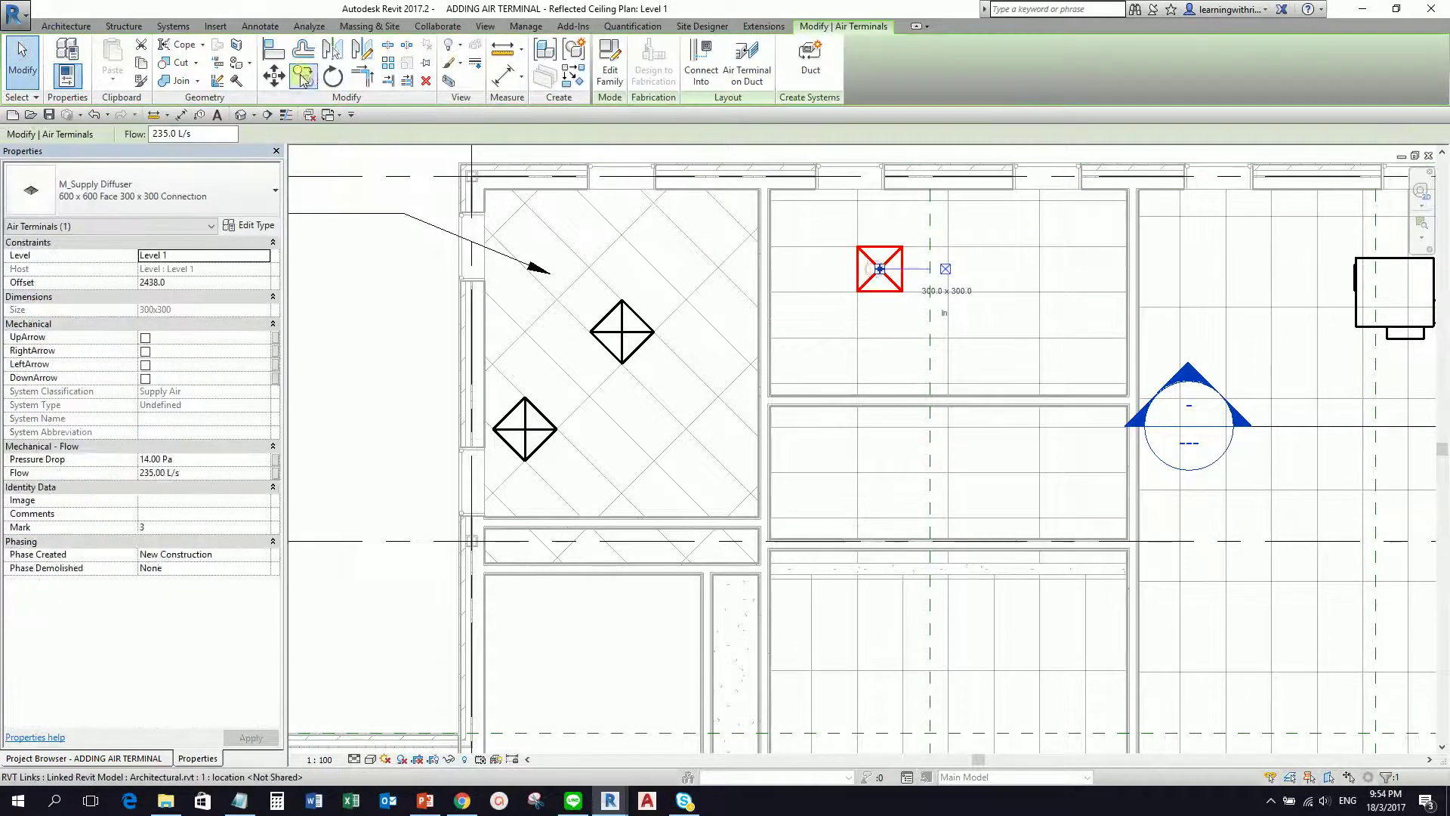
key("c")
key("o")
left_click(859, 292)
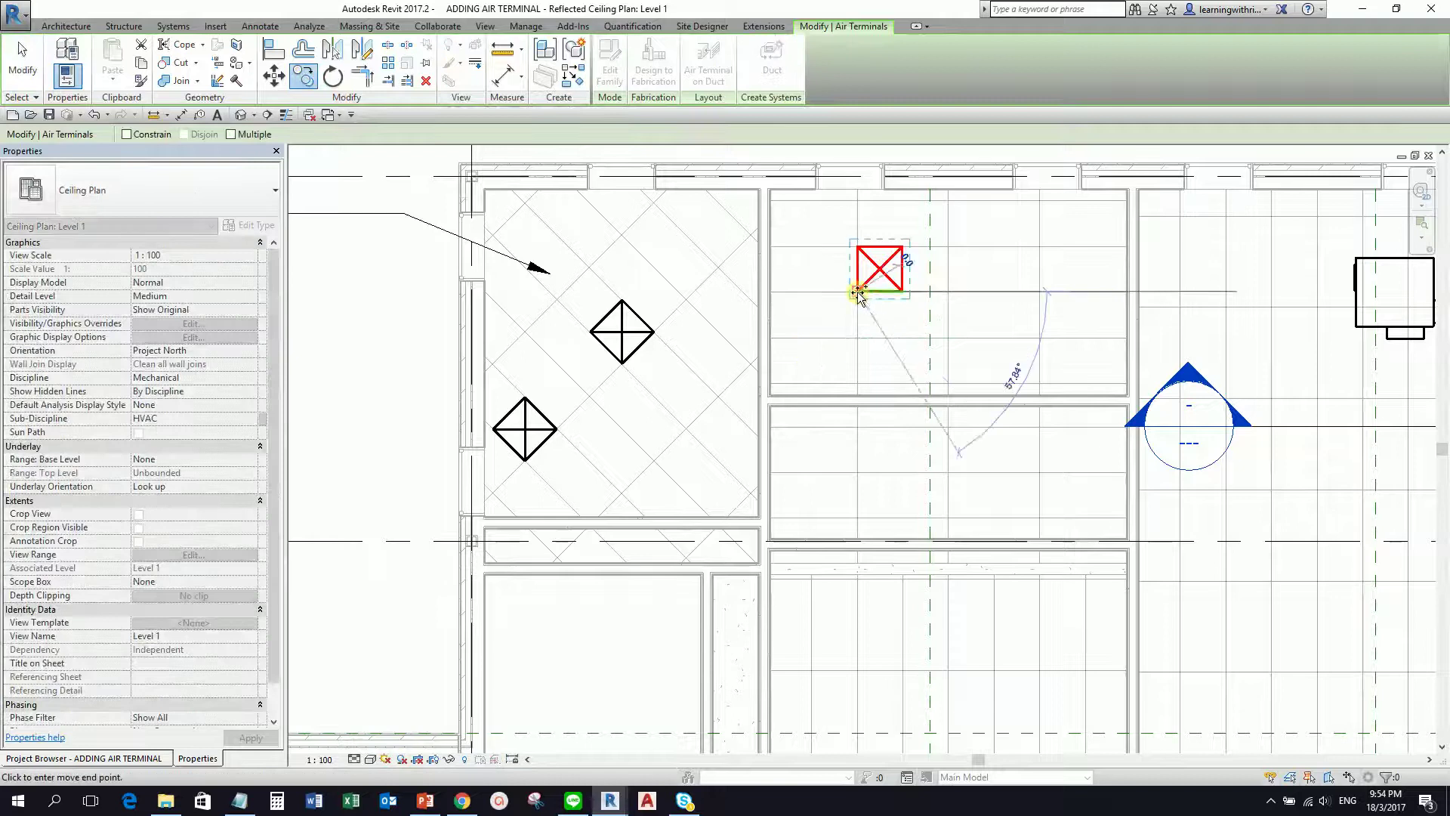
left_click(1041, 337)
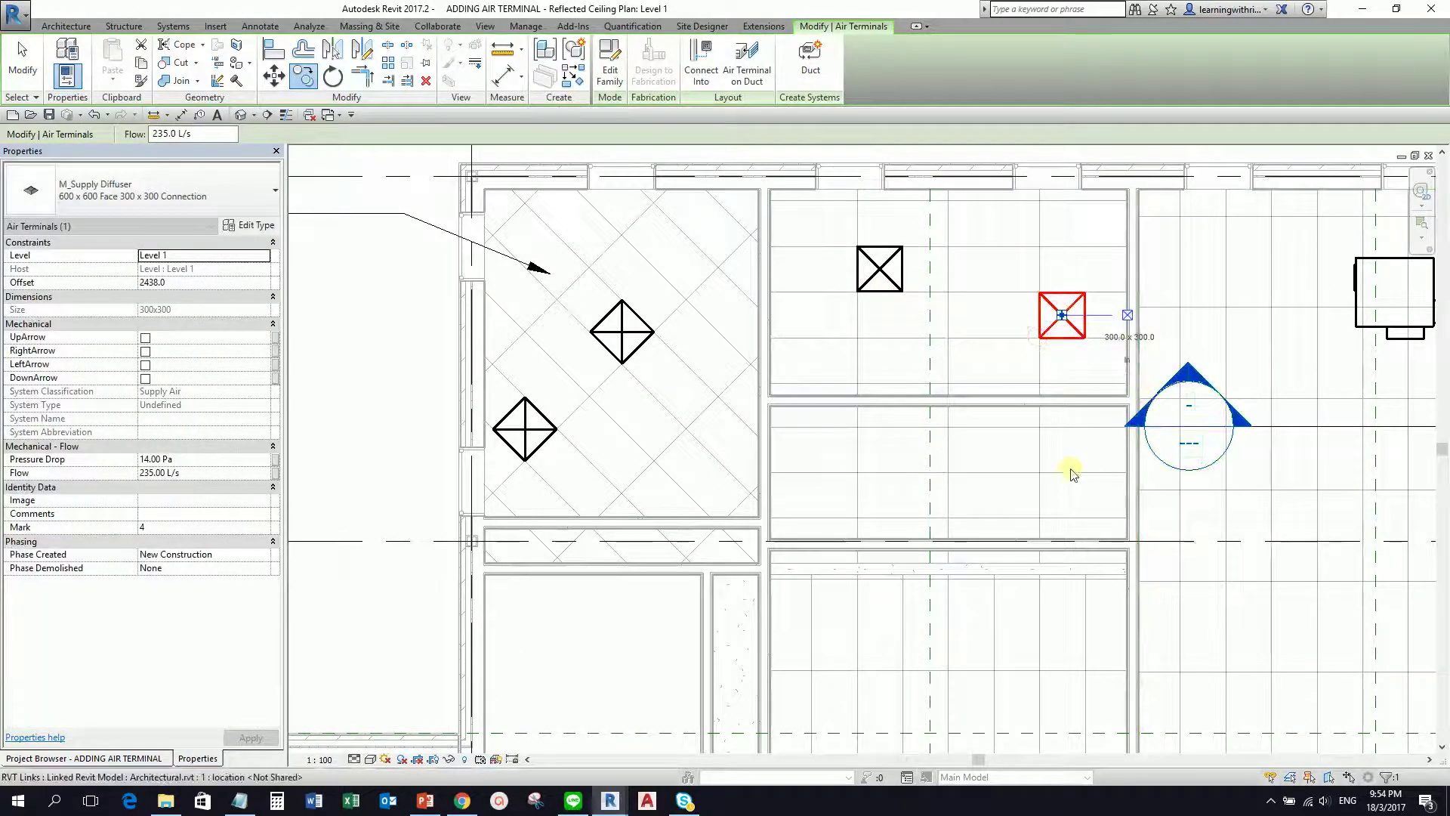
With multiple copying enabled, copy the right-hand diffuser straight down to a grid intersection in the small room below
left_click(304, 79)
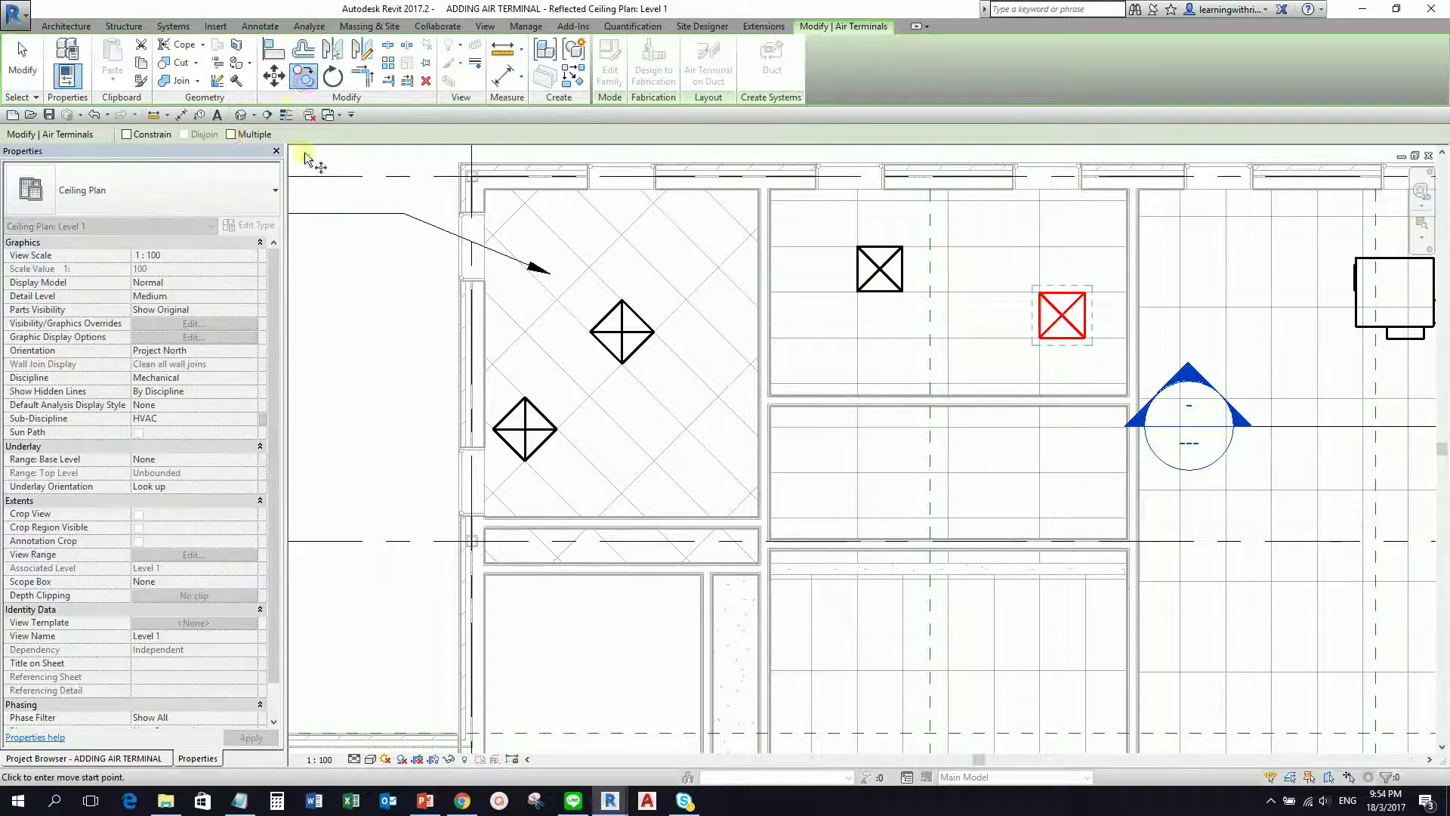
left_click(231, 135)
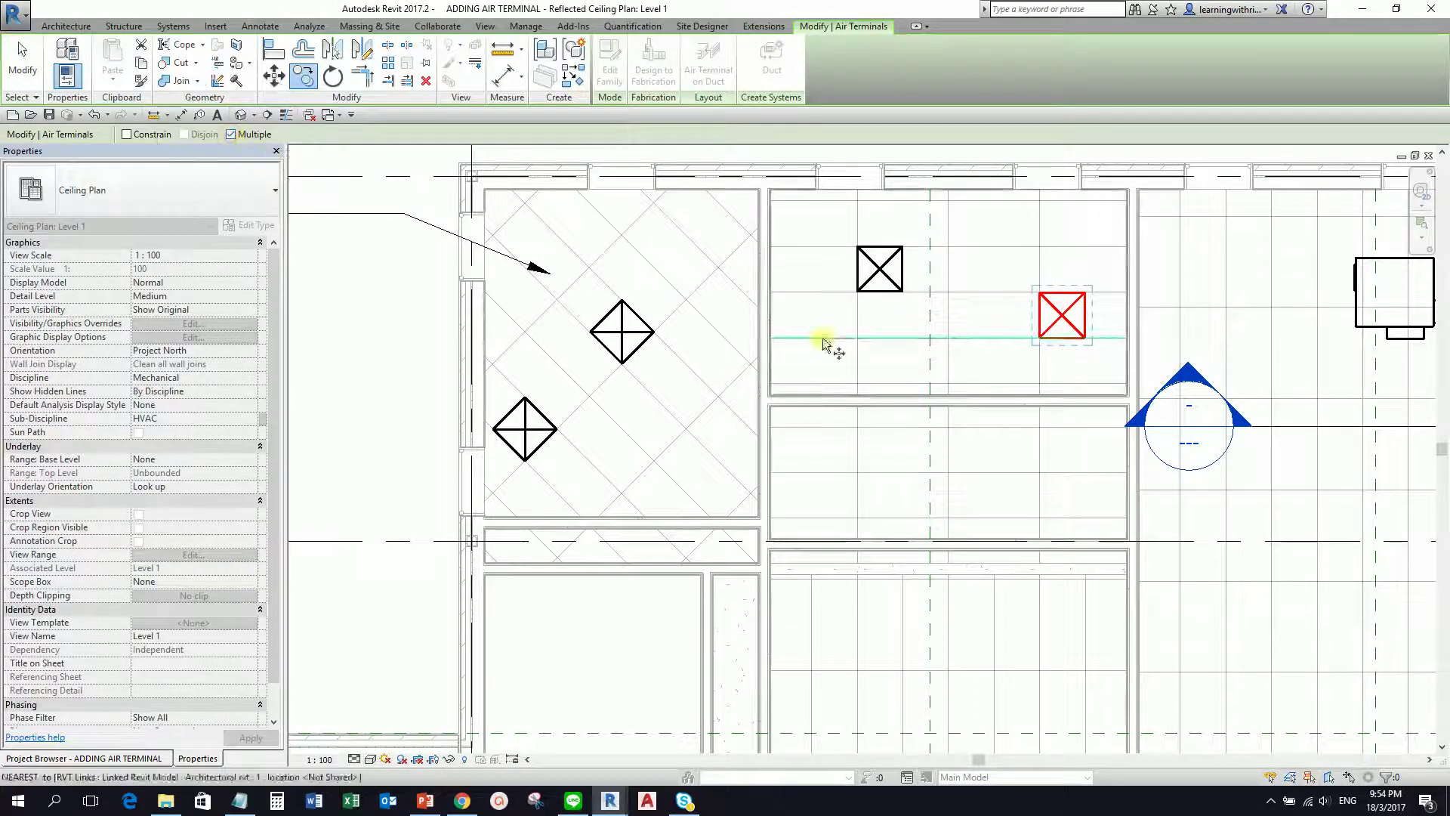
left_click(1037, 339)
left_click(1037, 518)
Place four more diffuser copies on grid intersections in the large room below, in a two-by-two arrangement
middle_click_drag(922, 544, 929, 259)
scroll(897, 390, "down", 1)
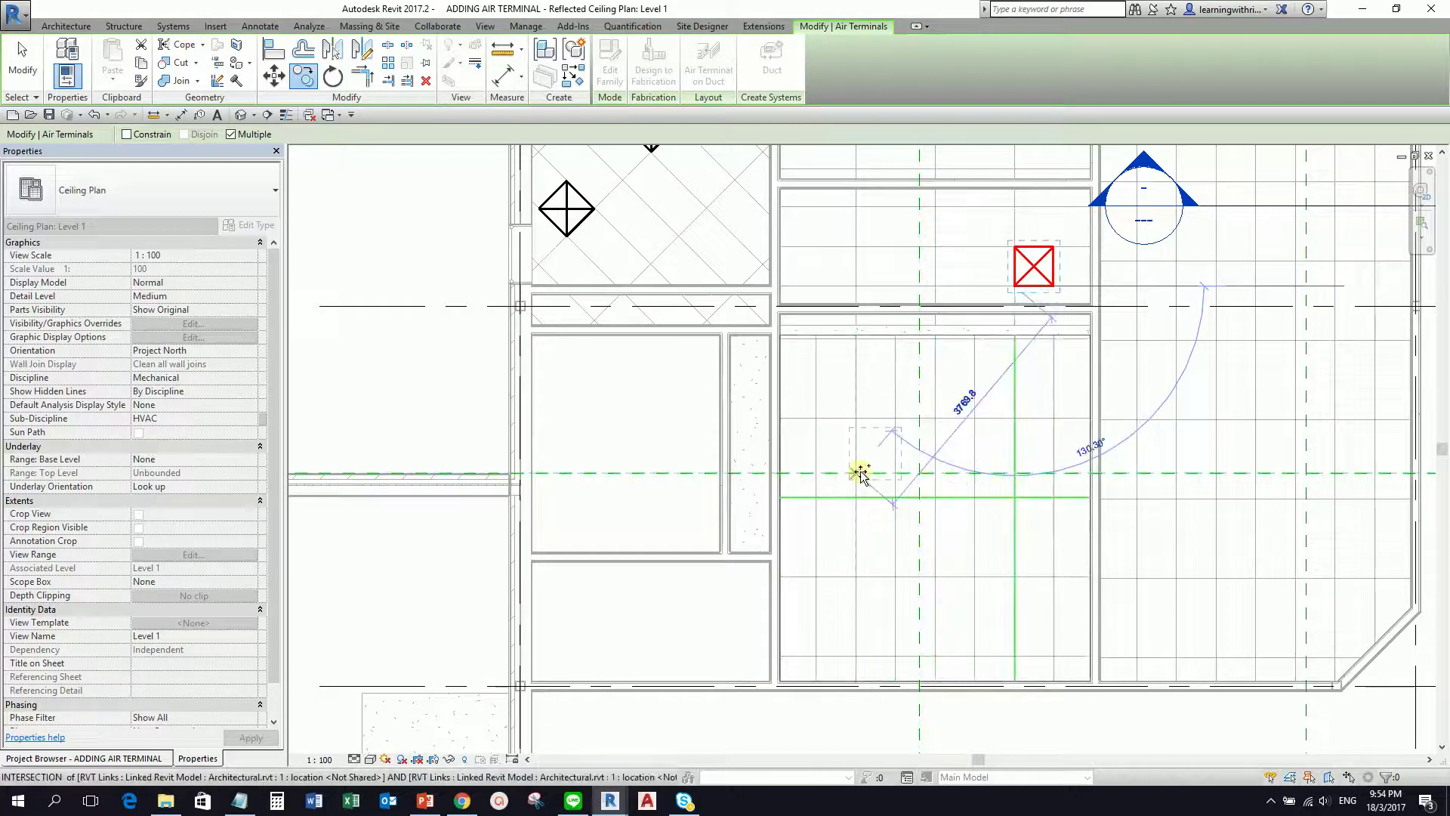
left_click(856, 495)
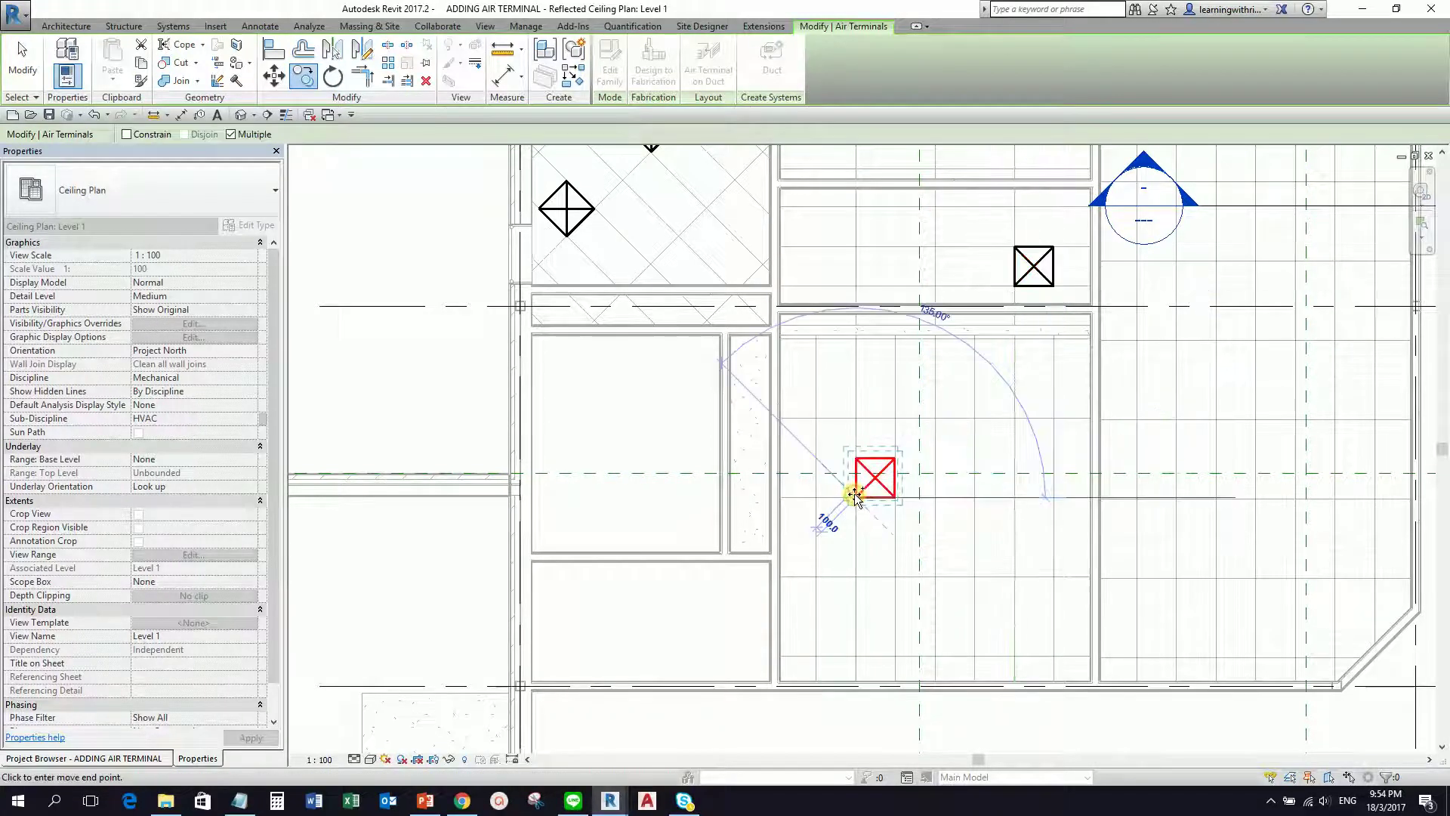
left_click(1017, 498)
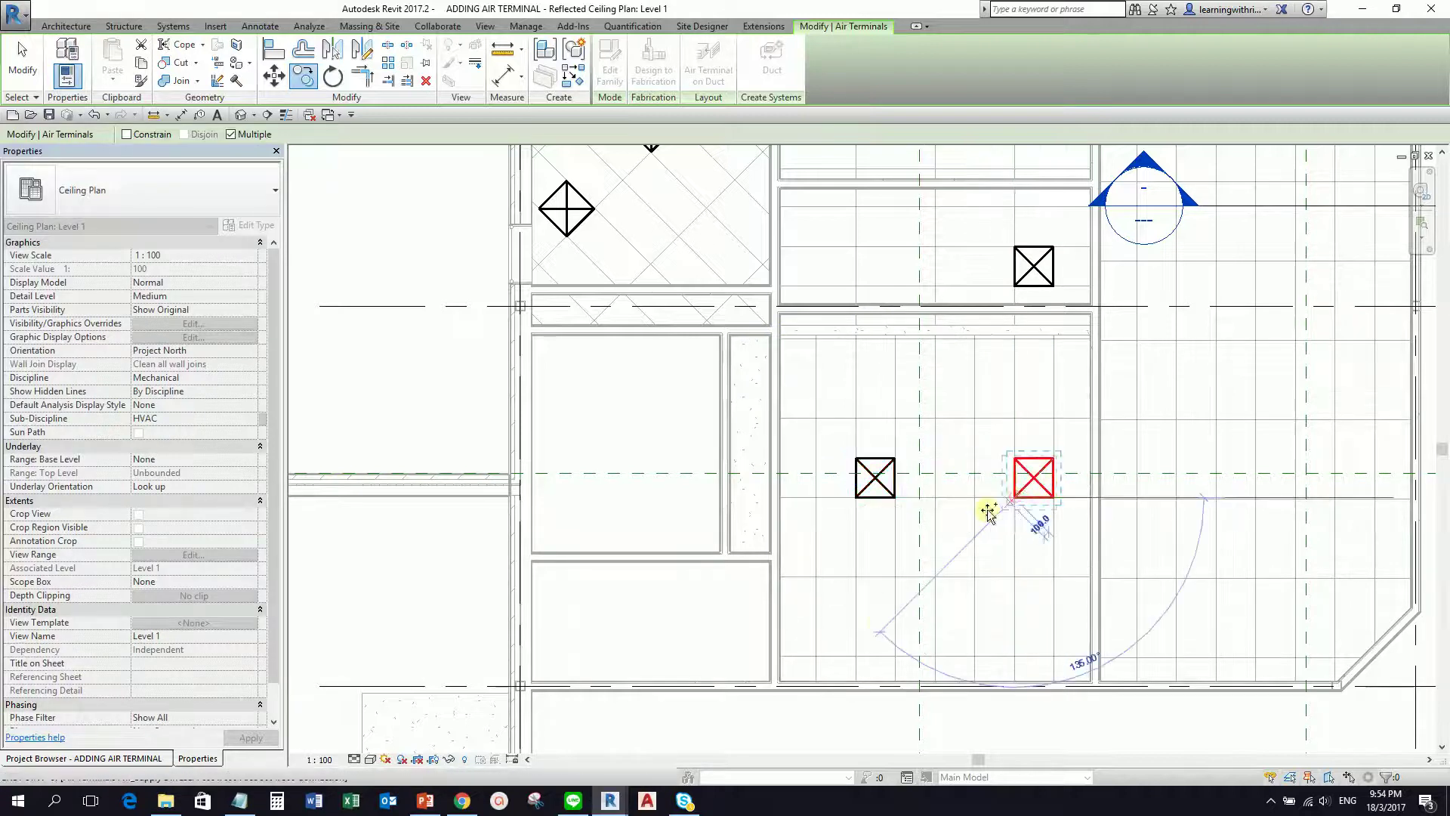
left_click(854, 655)
left_click(1012, 655)
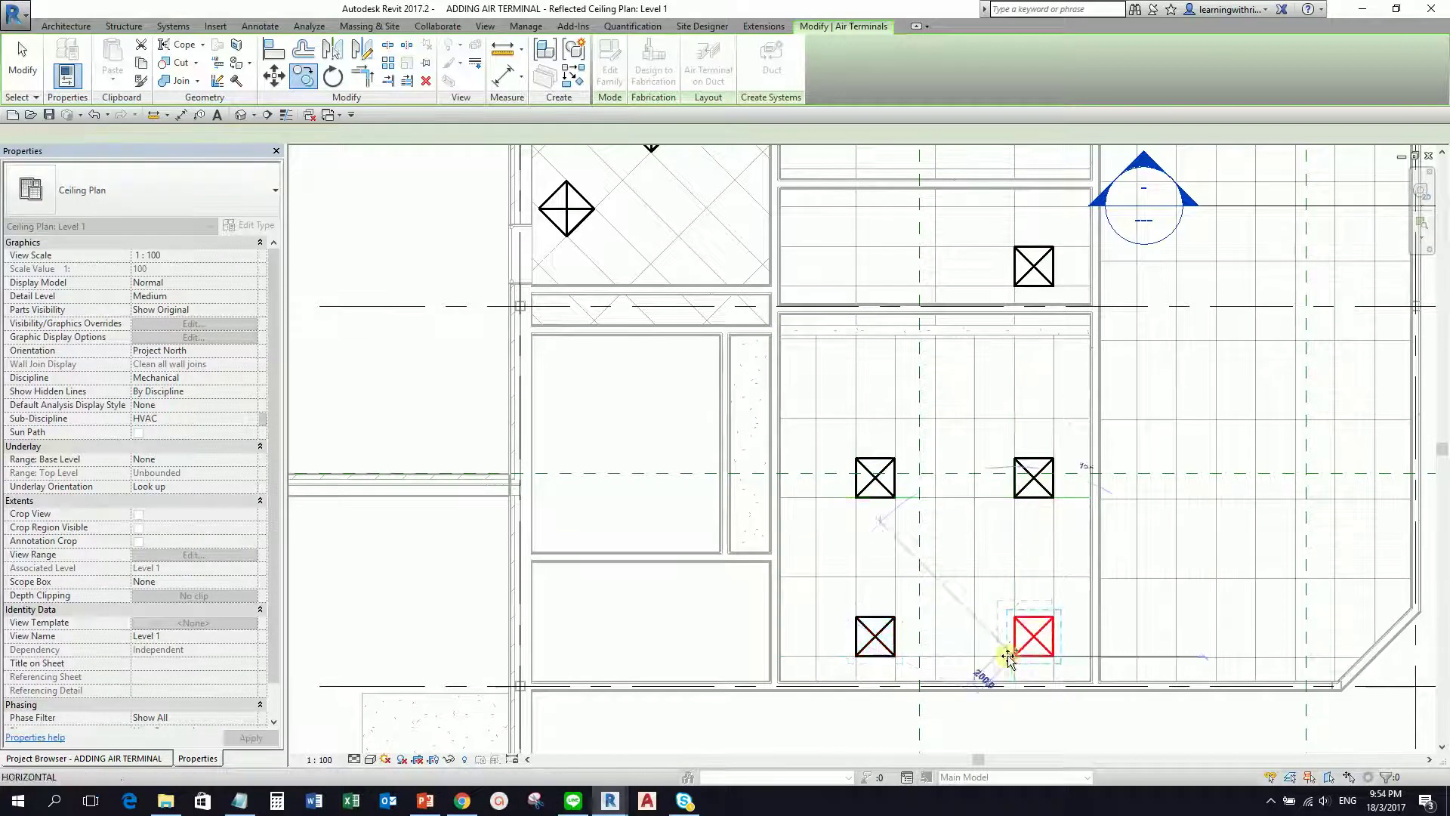
left_click(22, 67)
Extend the building section line and its crop boundary left past the exterior wall of the corner room
scroll(809, 389, "down", 3)
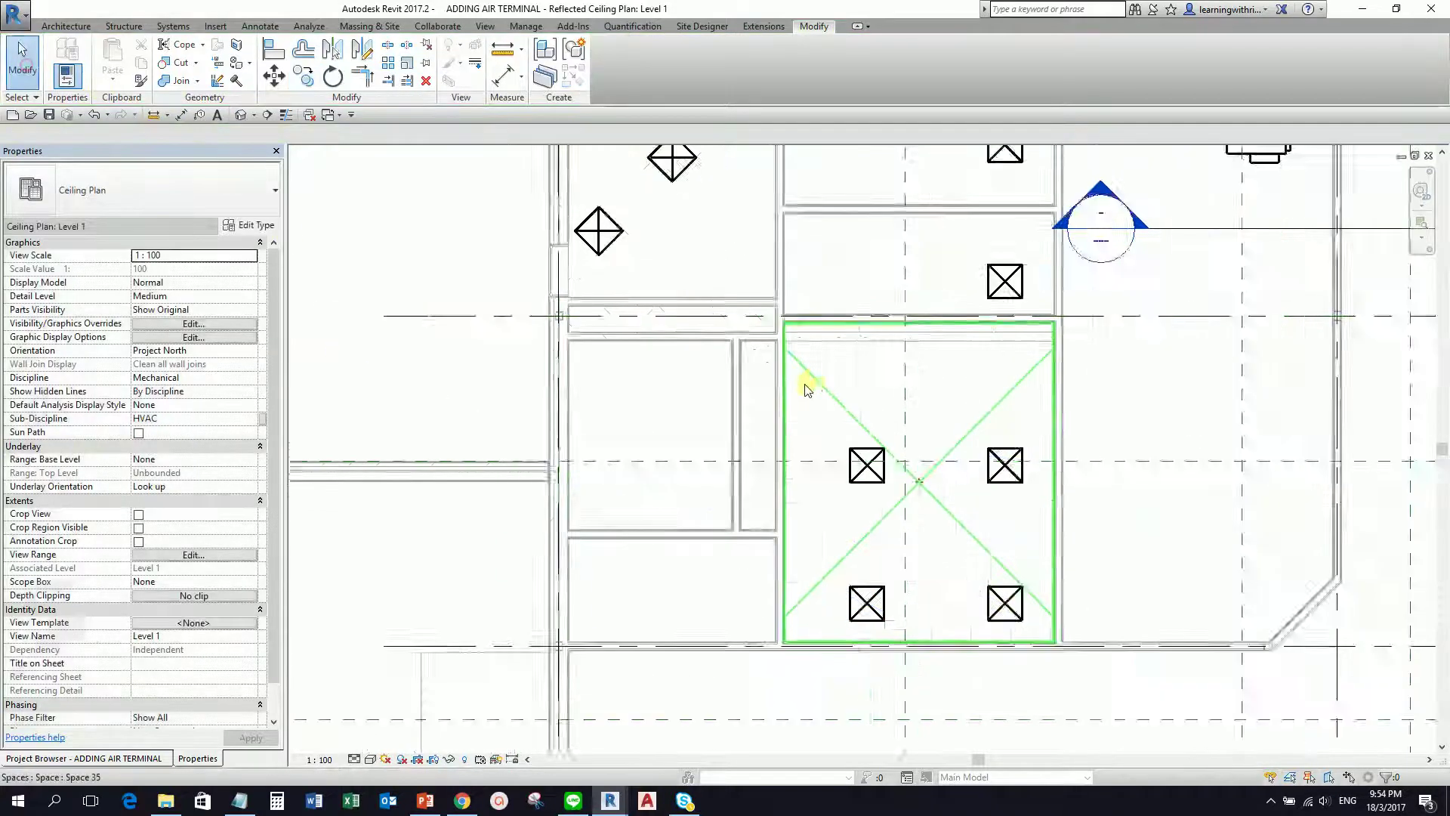
middle_click_drag(741, 463, 740, 411)
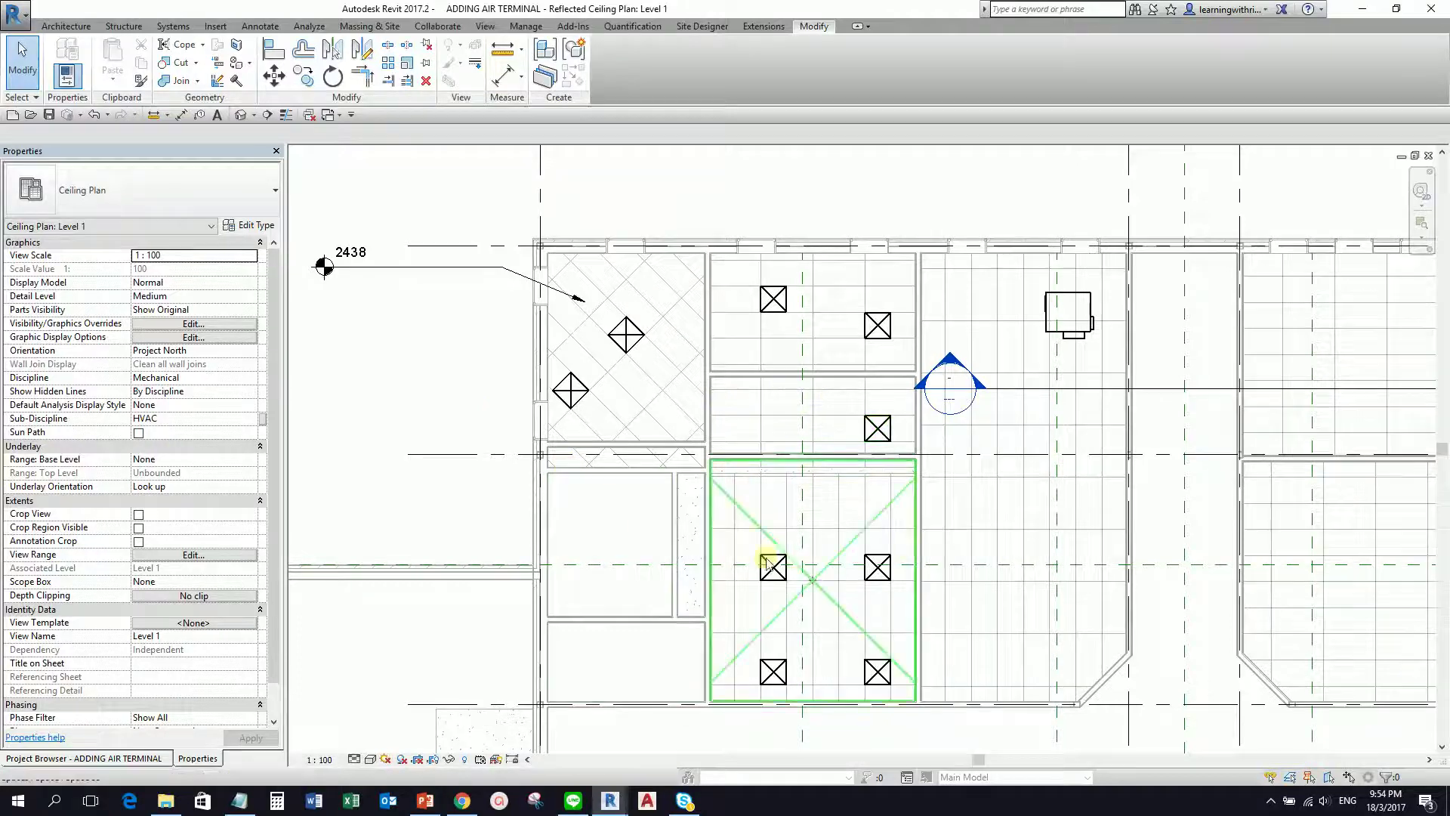
left_click(1034, 392)
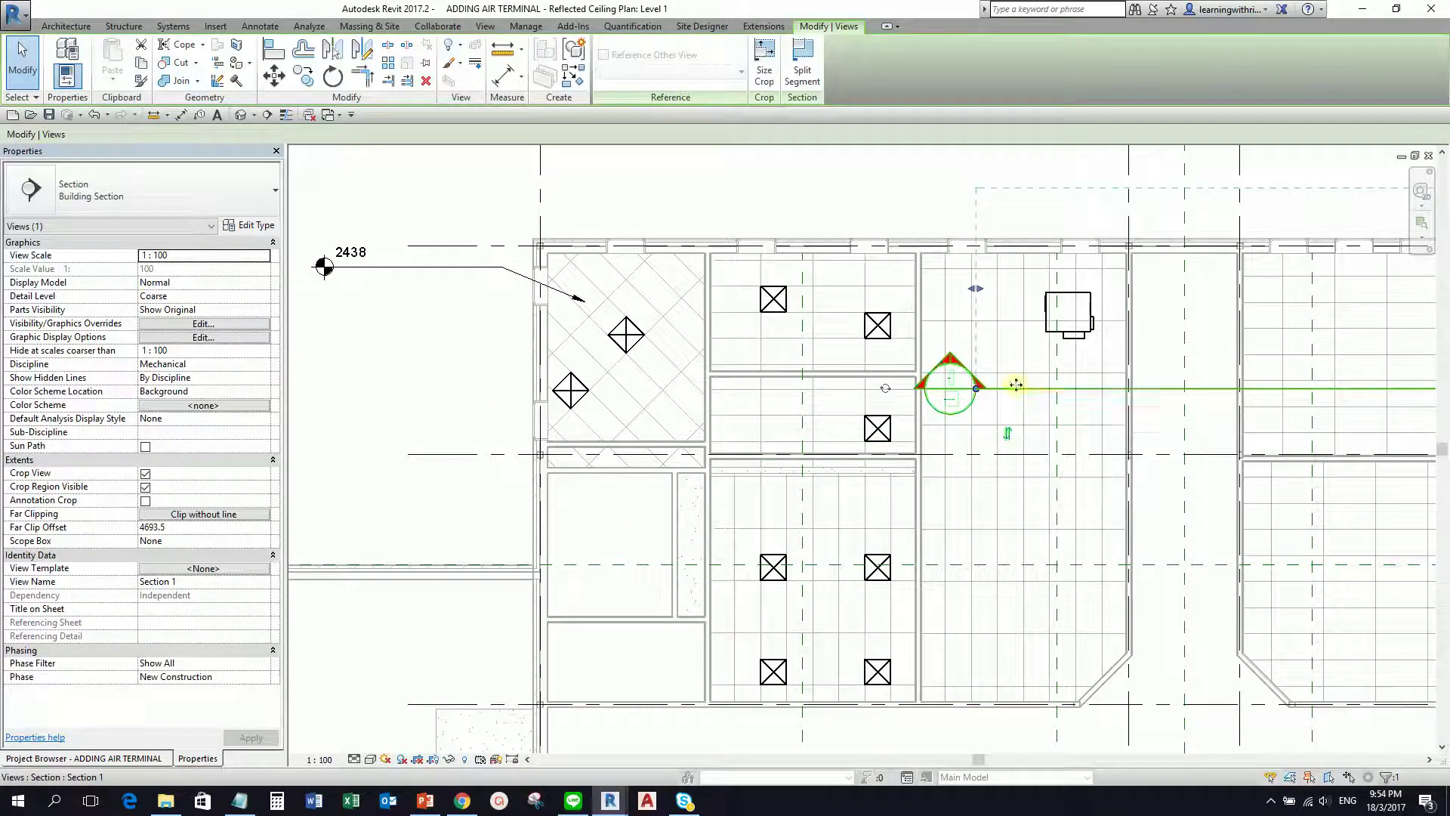
left_click_drag(950, 386, 489, 388)
left_click_drag(980, 293, 517, 302)
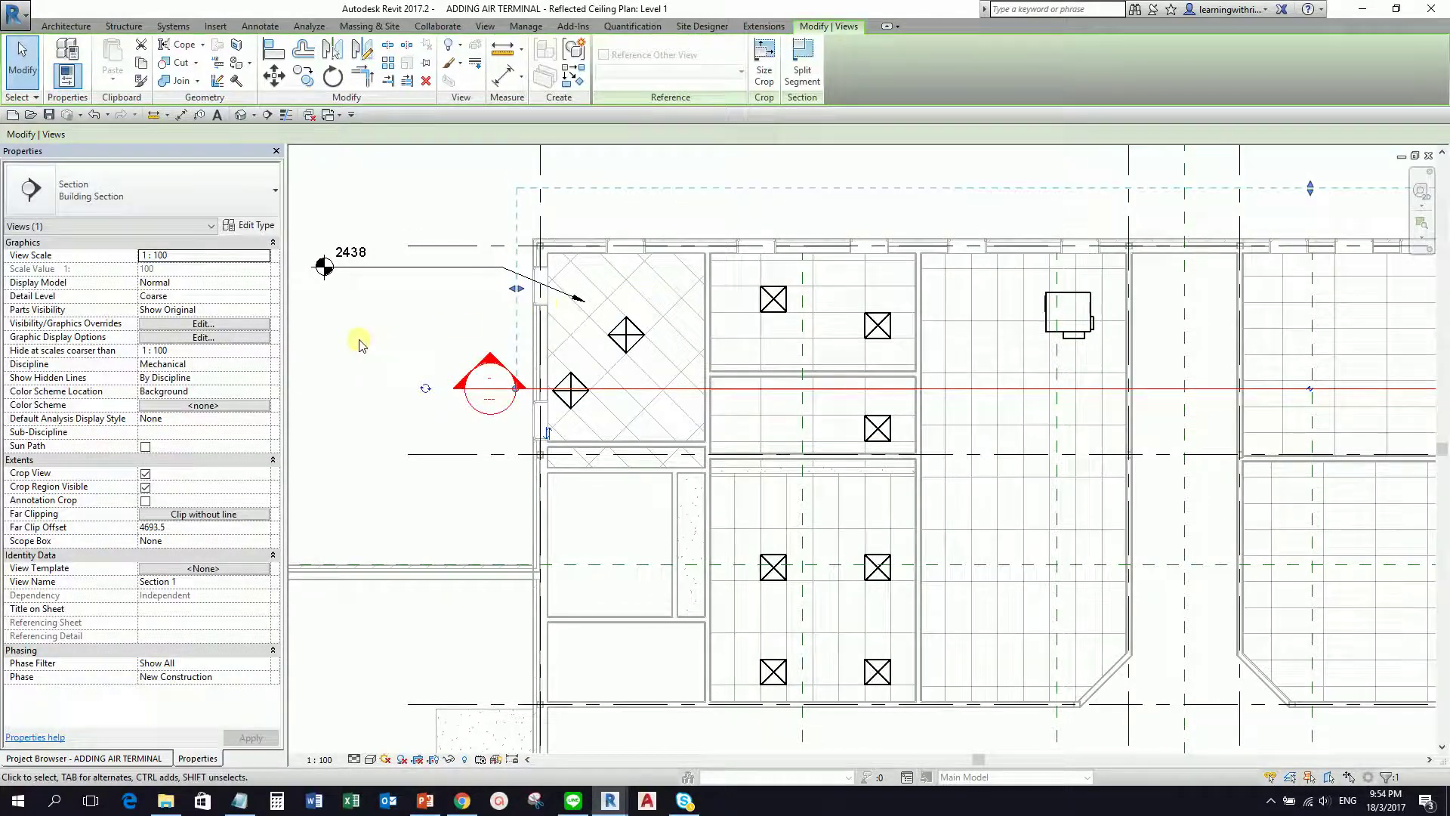
left_click(360, 337)
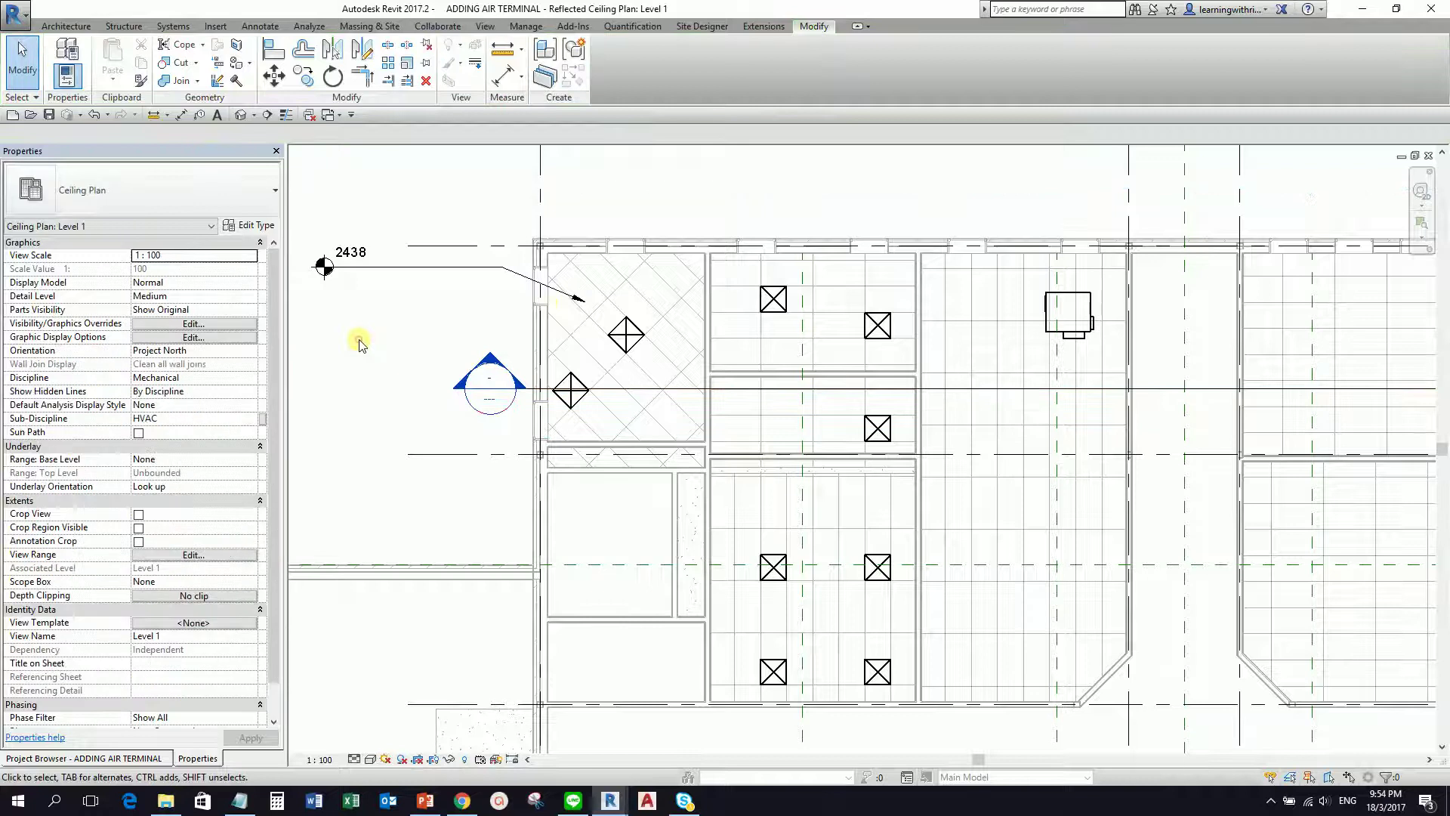
Open the building section view from its section head and examine the heights of the diffusers and the mechanical unit on Level 1
double_click(491, 368)
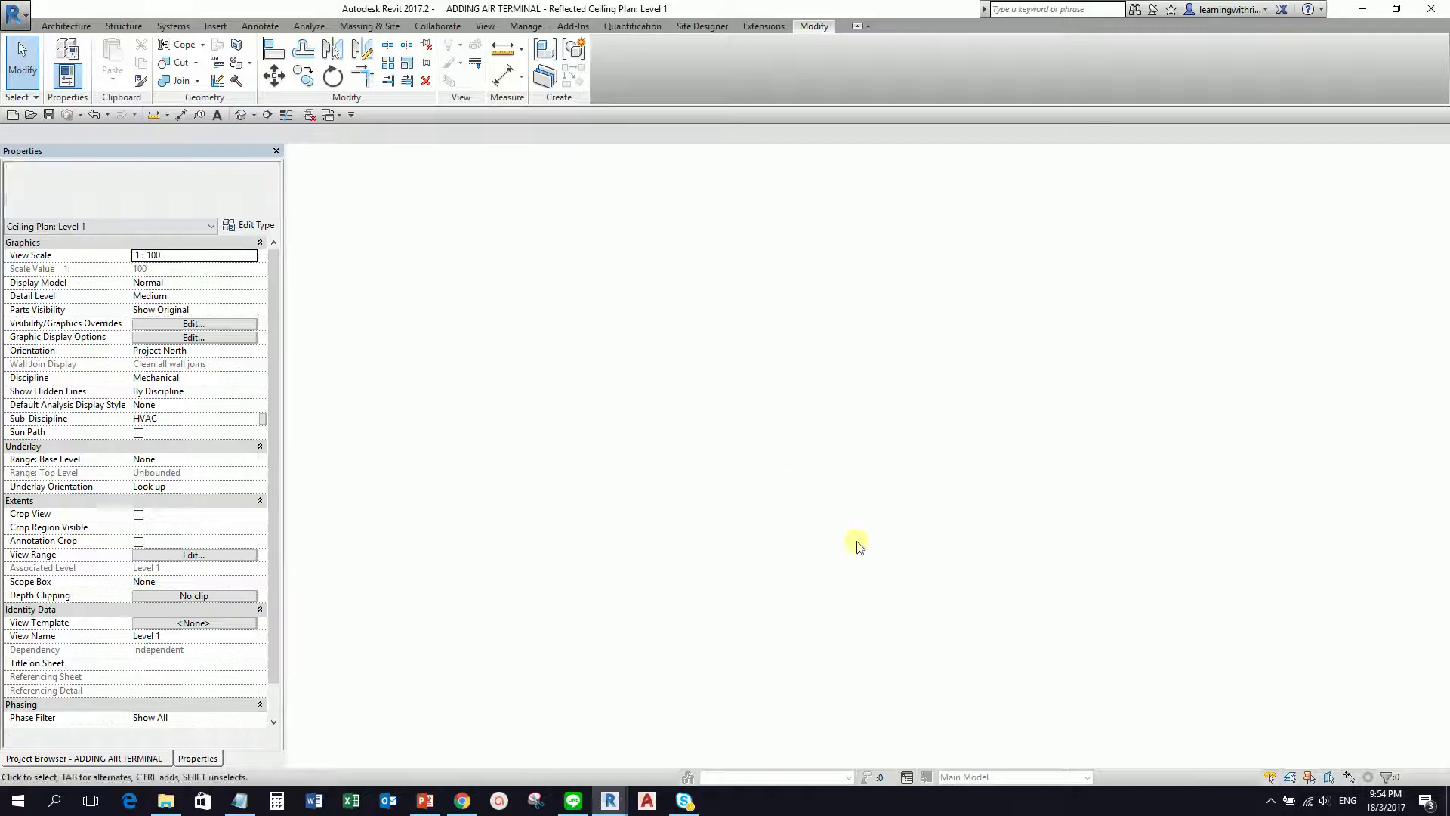
scroll(592, 596, "up", 5)
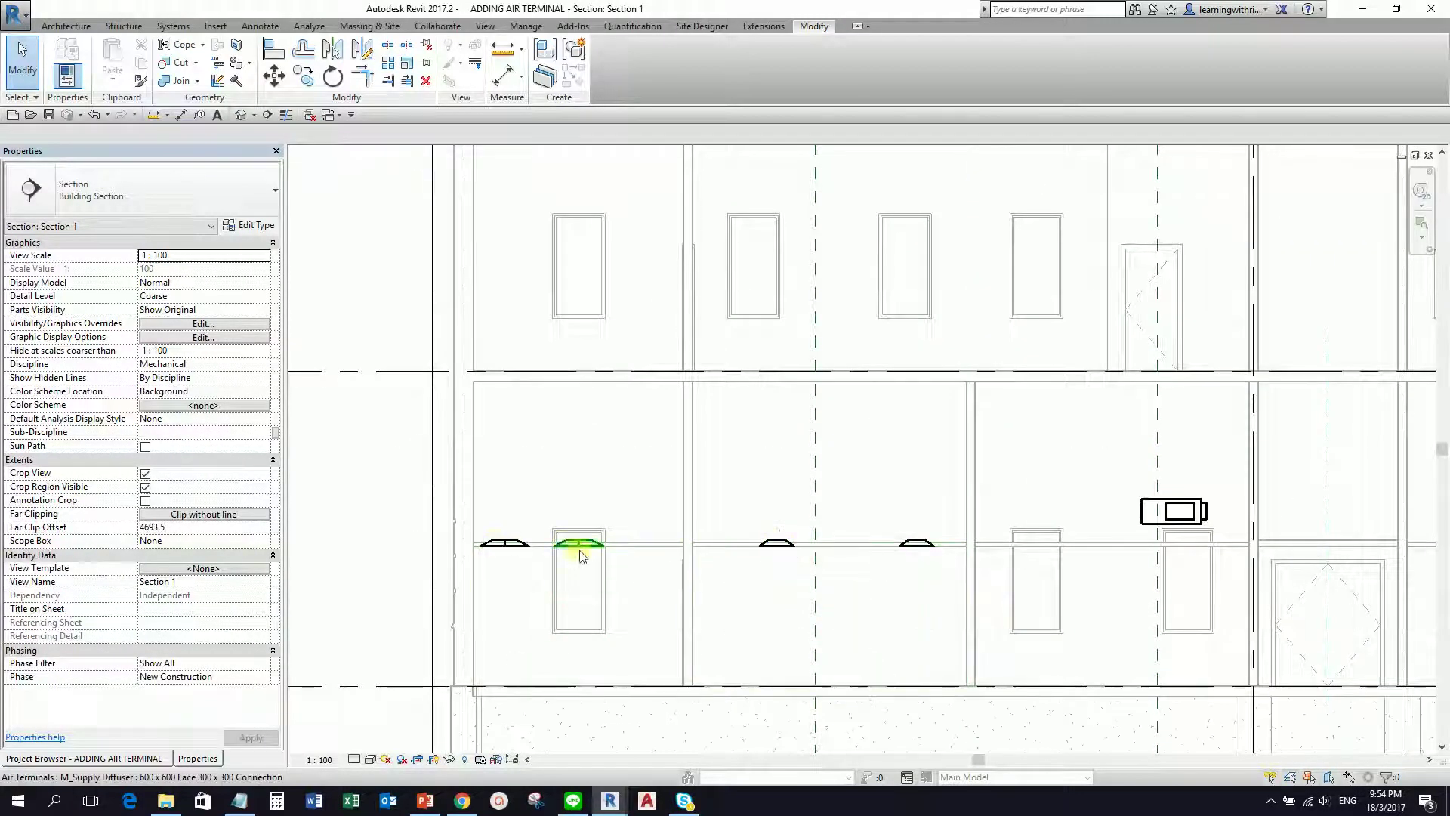
left_click(1142, 511)
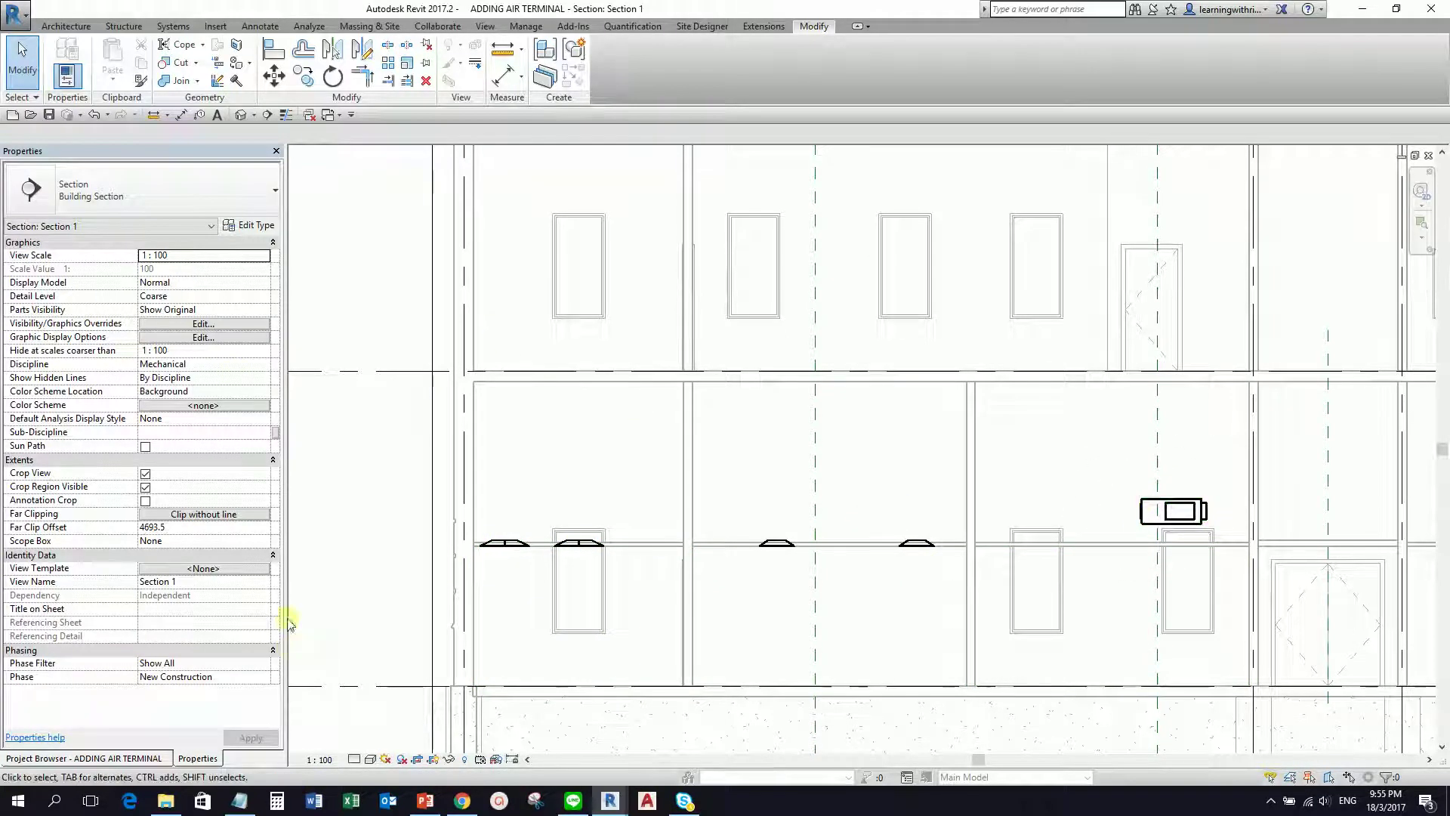
Open the default 3D view and orbit to the back of the building to examine the placed air terminals
left_click(240, 114)
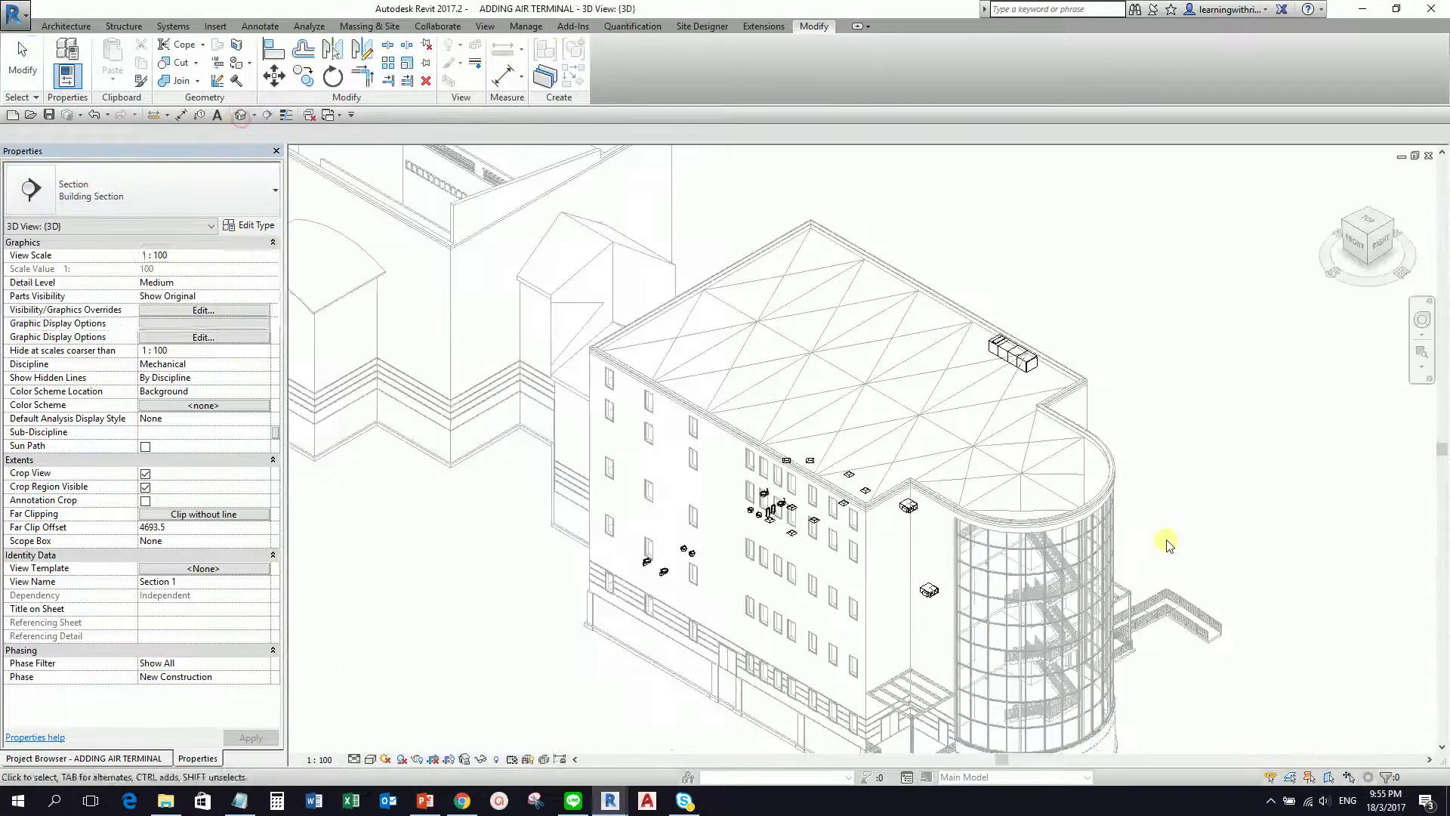
middle_click_drag(1016, 579, 787, 411, "shift")
scroll(792, 431, "up", 4)
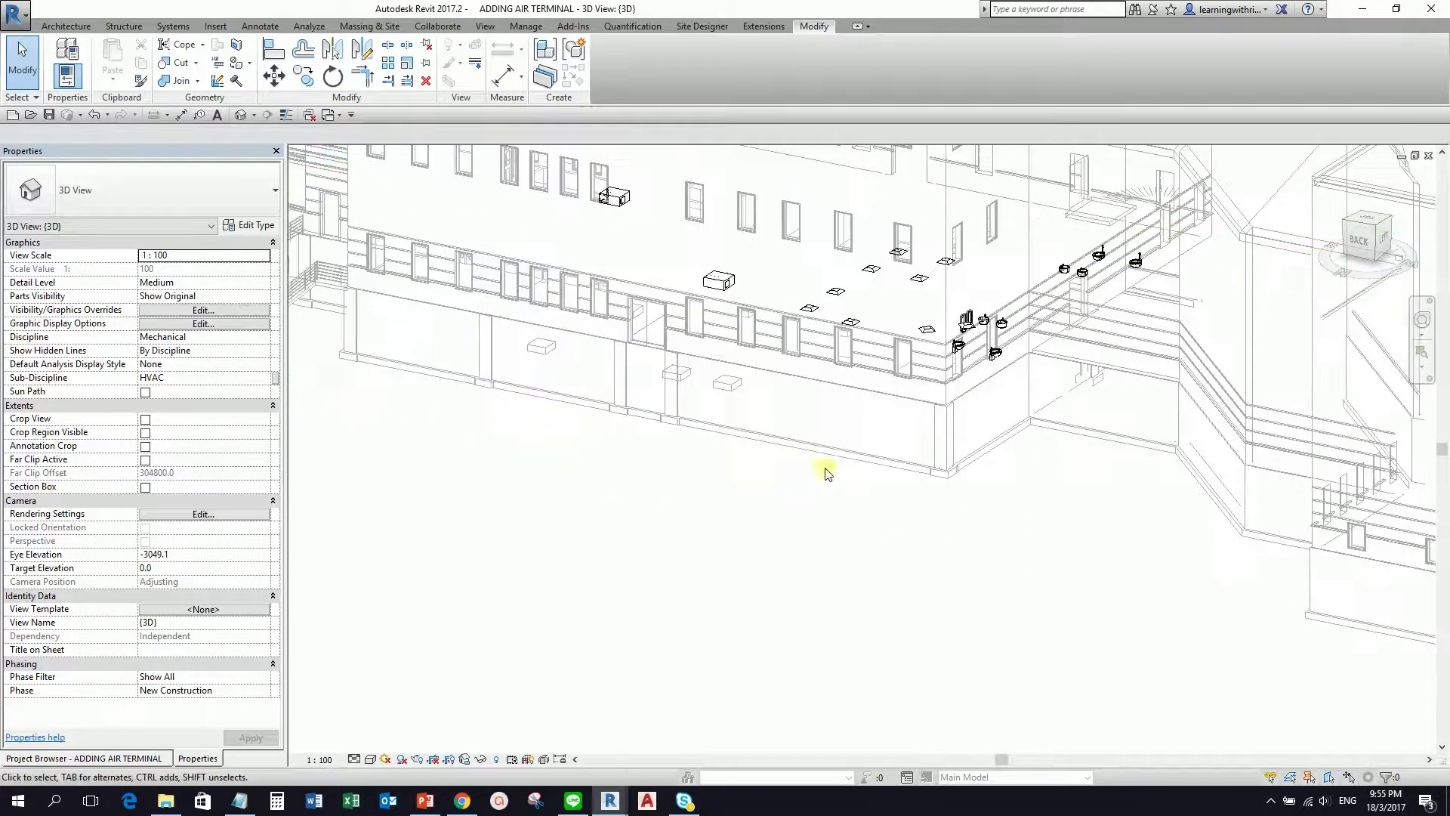
middle_click_drag(822, 560, 863, 591)
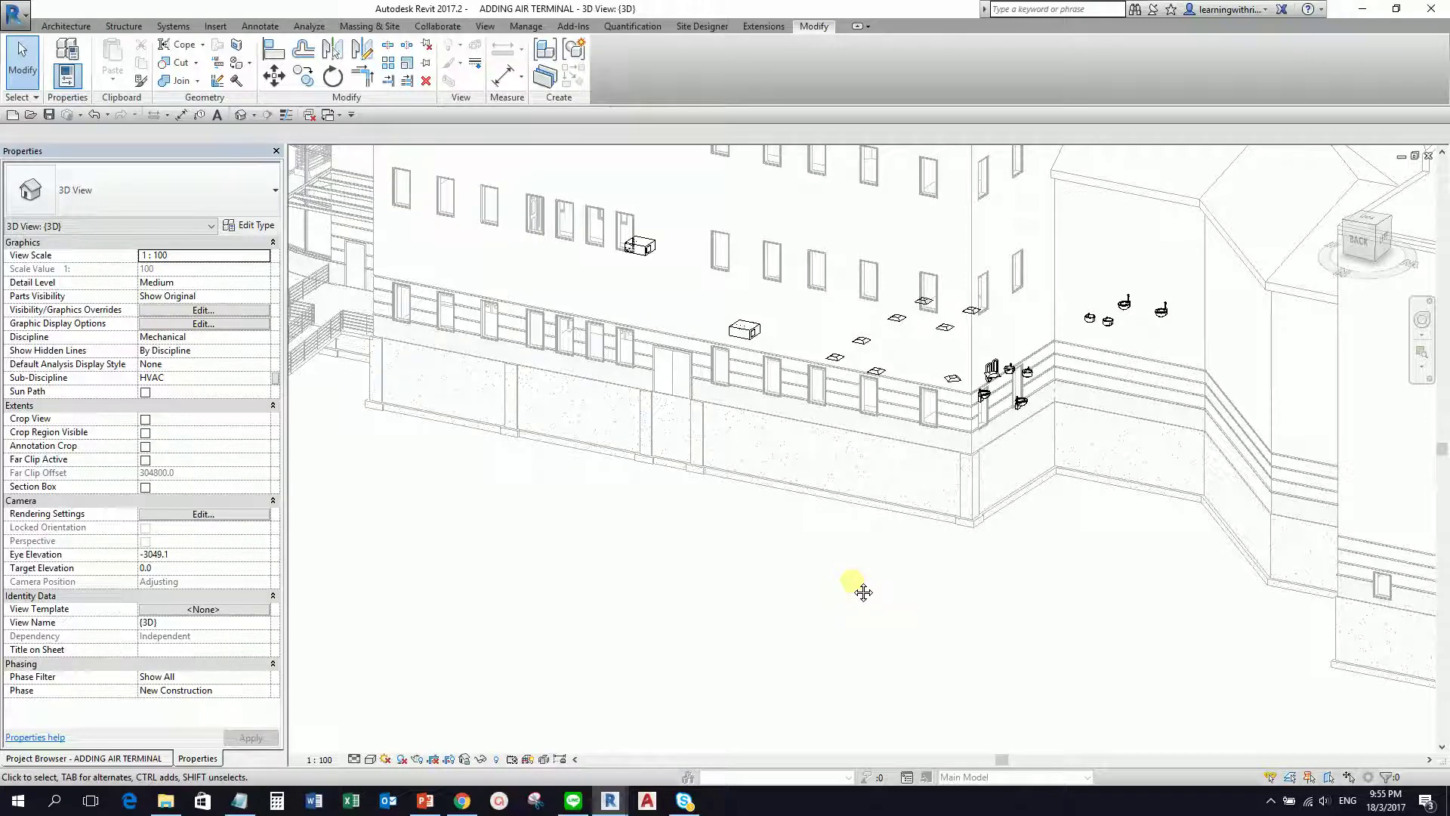
Reopen the HVAC Level 1 ceiling plan and frame the rooms containing the diffusers
left_click(150, 757)
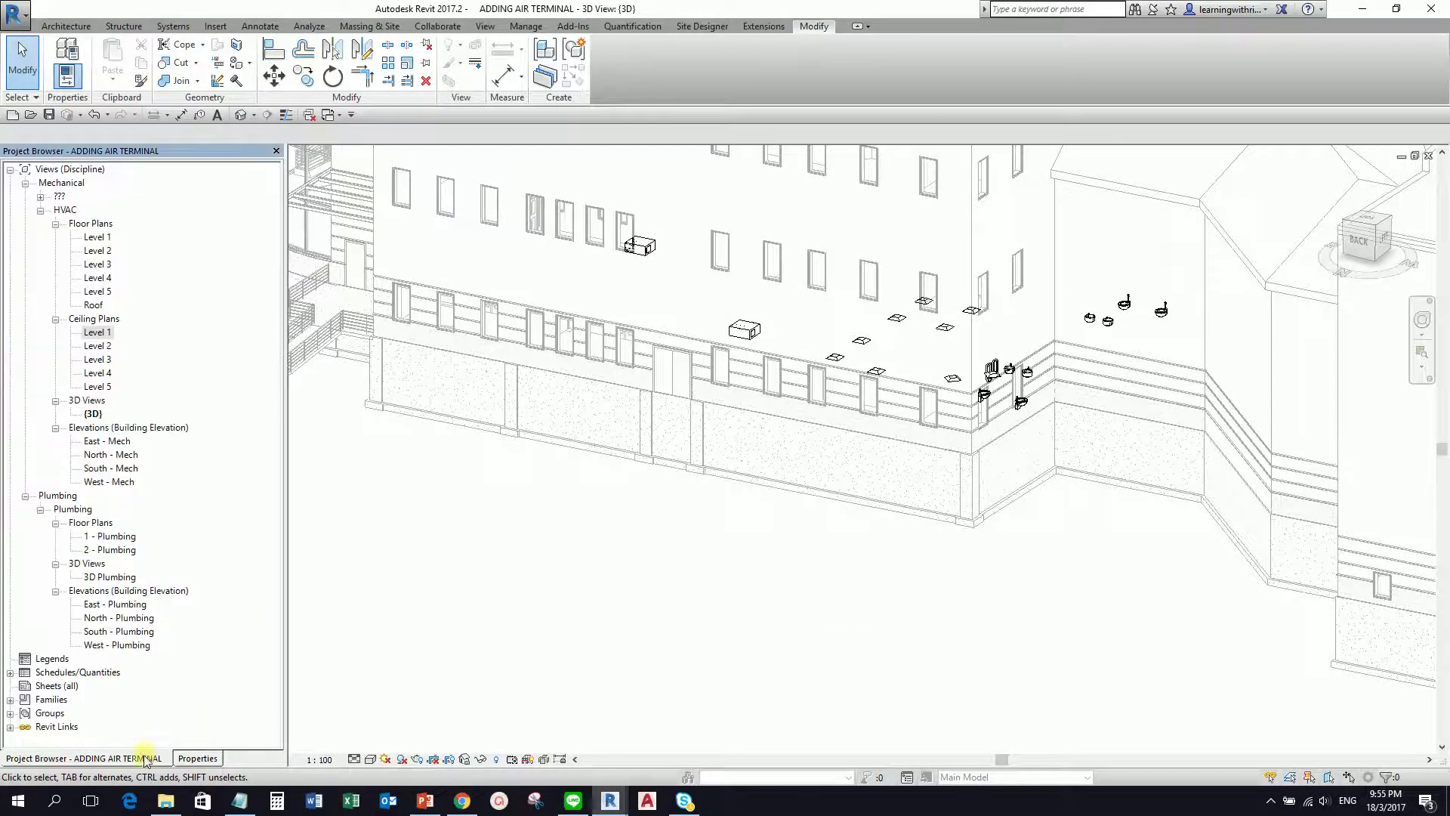
double_click(97, 332)
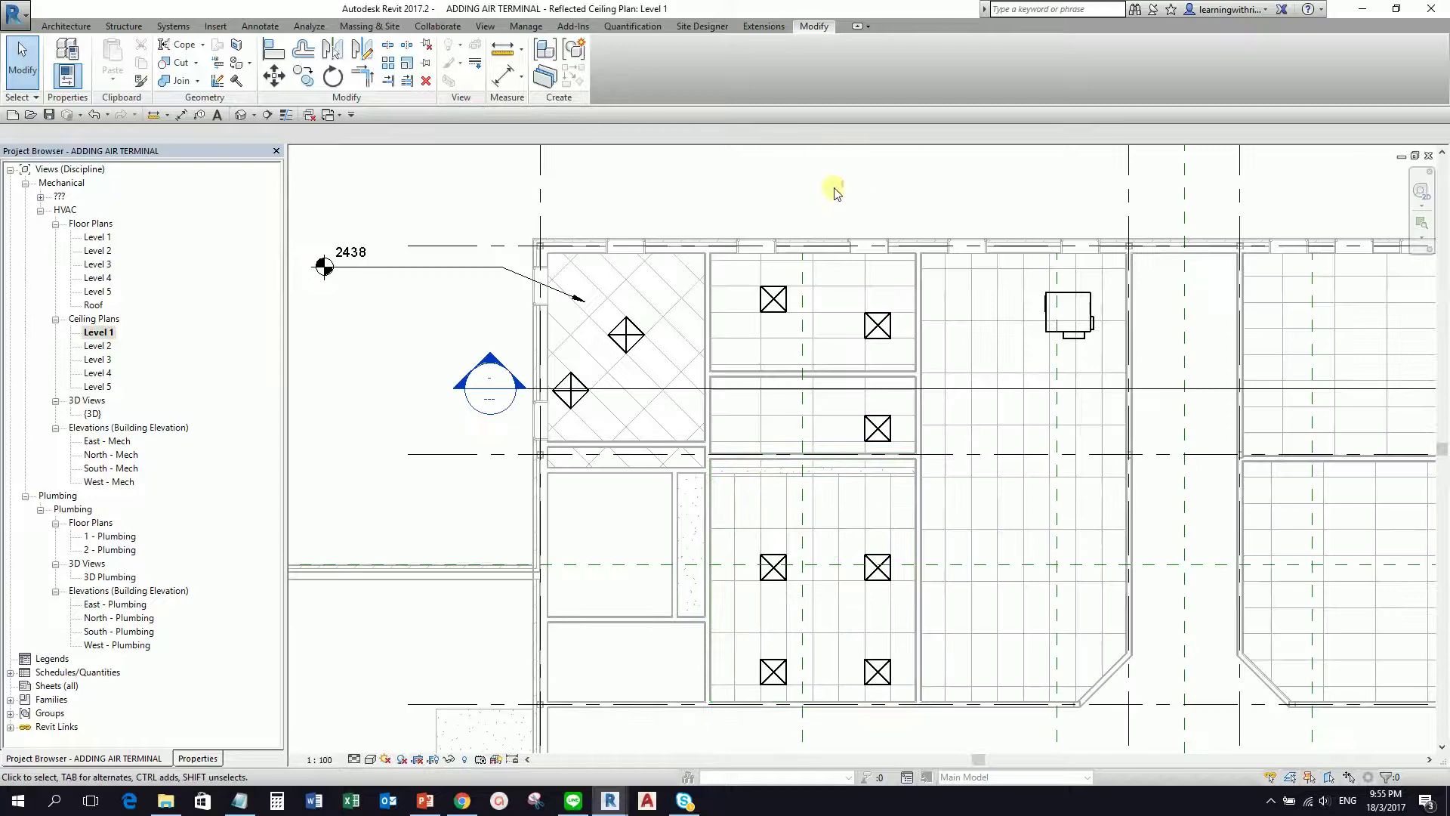
scroll(824, 193, "down", 2)
scroll(781, 338, "up", 1)
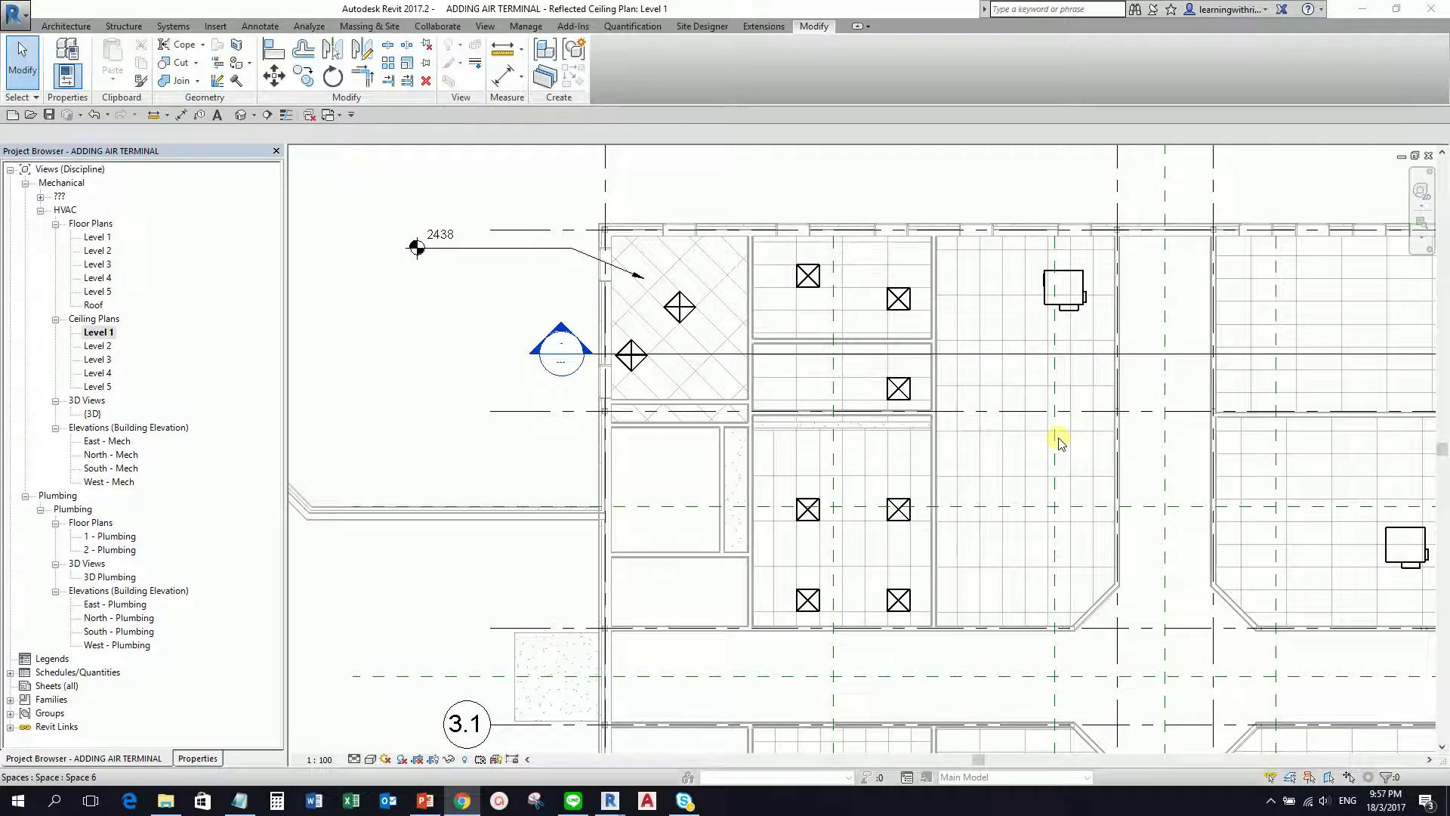
left_click(878, 191)
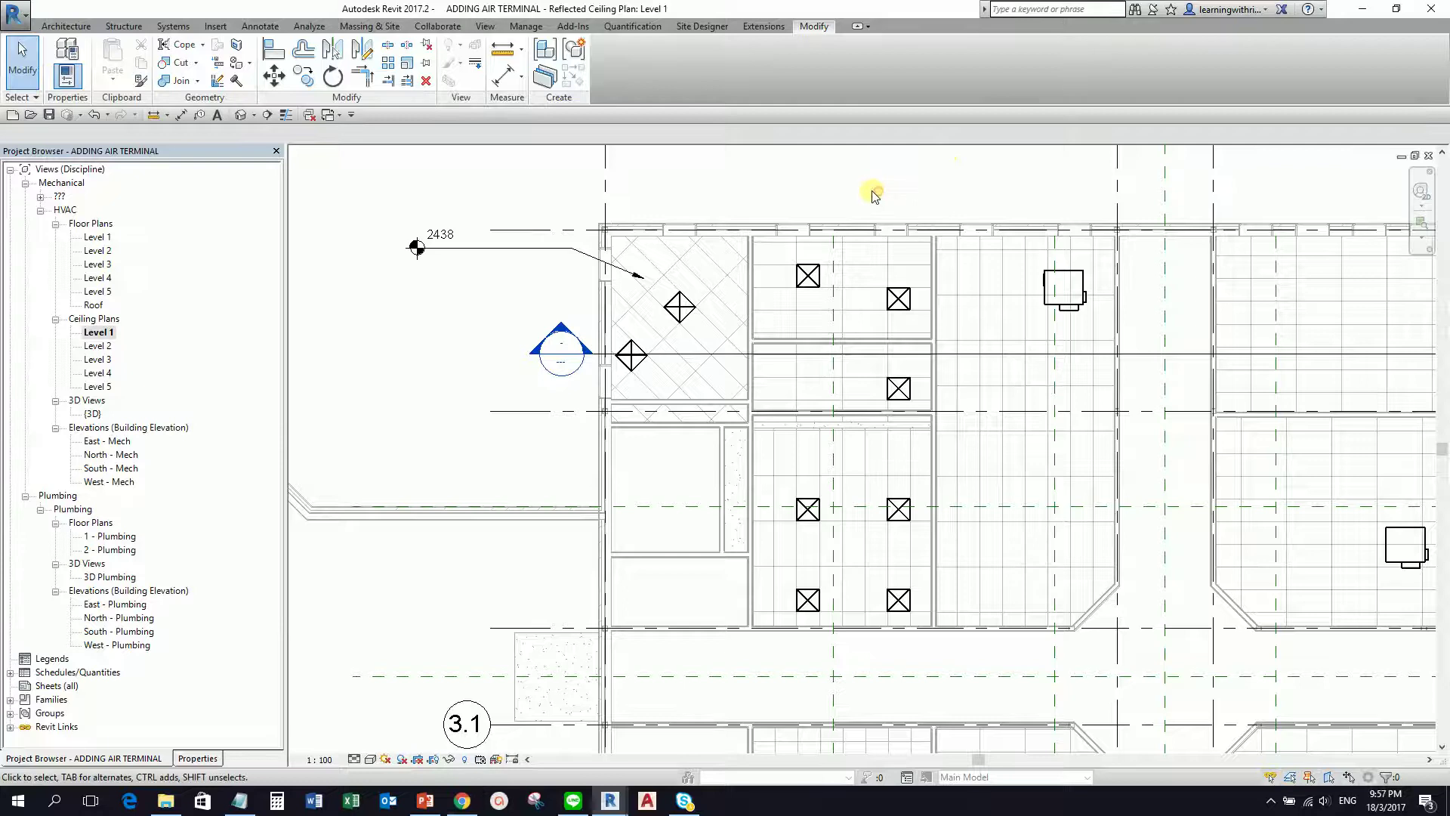